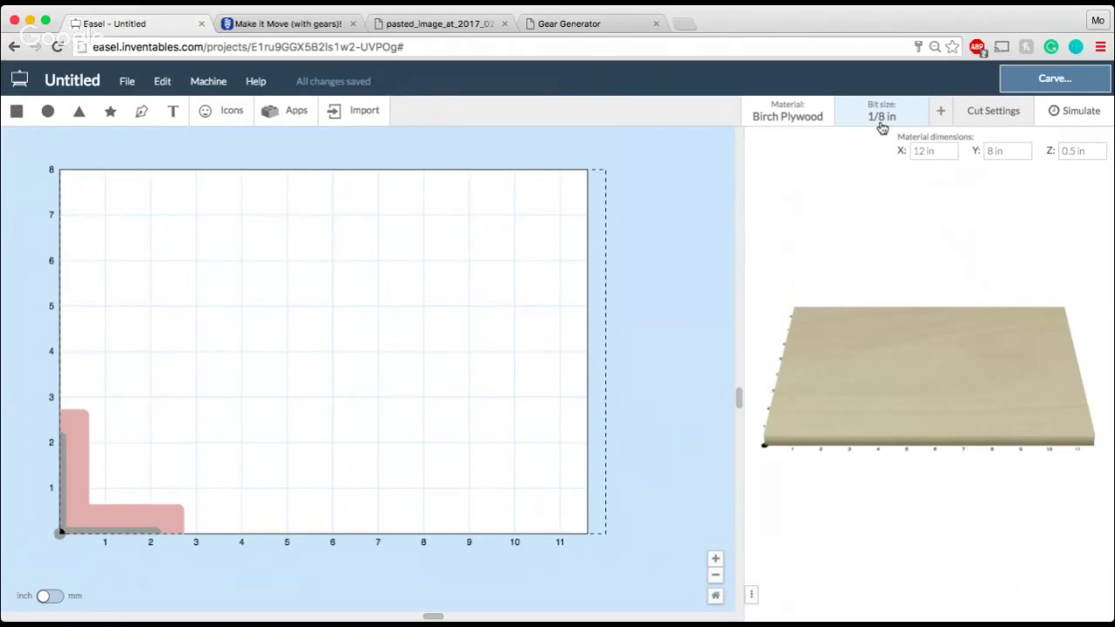
# Set the birch plywood's thickness to 0.25 in.
pyautogui.click(1074, 152)
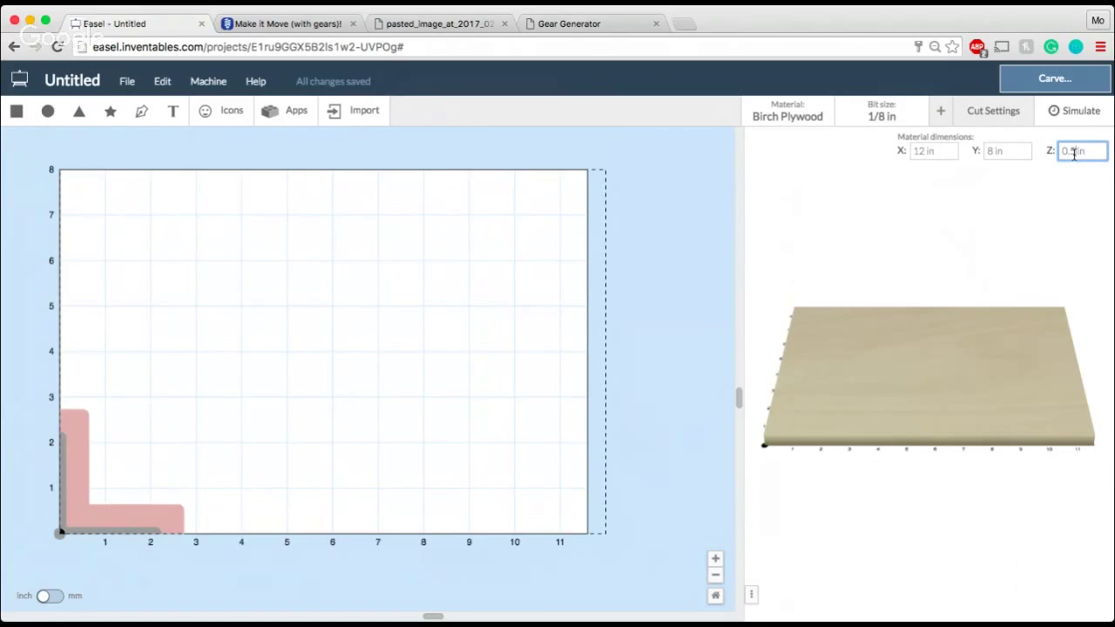
pyautogui.write('2')
pyautogui.click(396, 359)
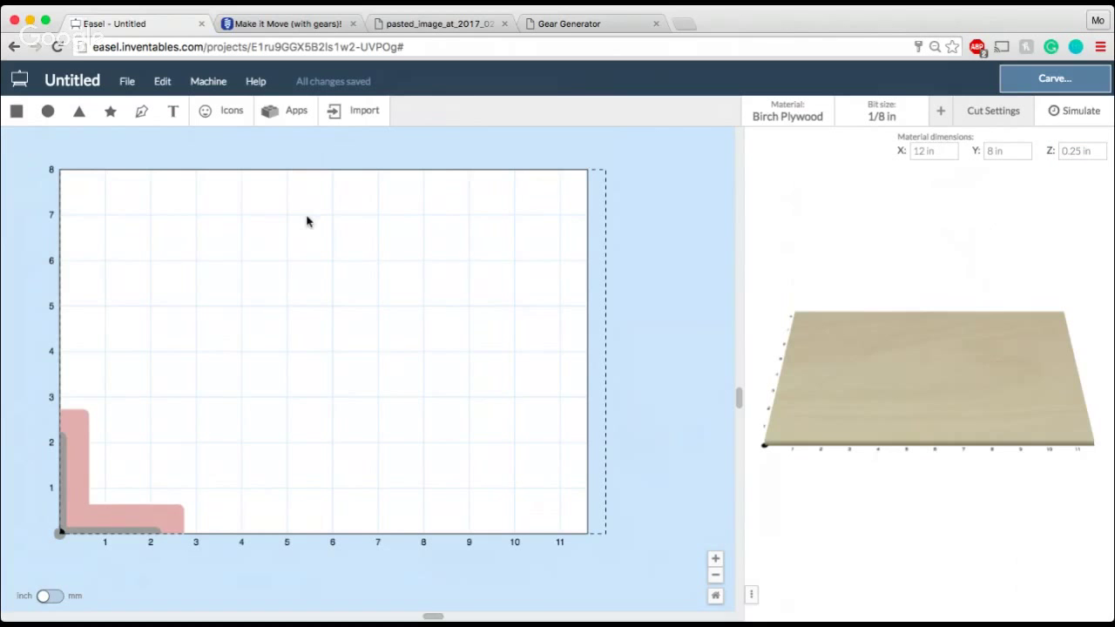
# Open the Gear Generator from the app library.
pyautogui.click(296, 112)
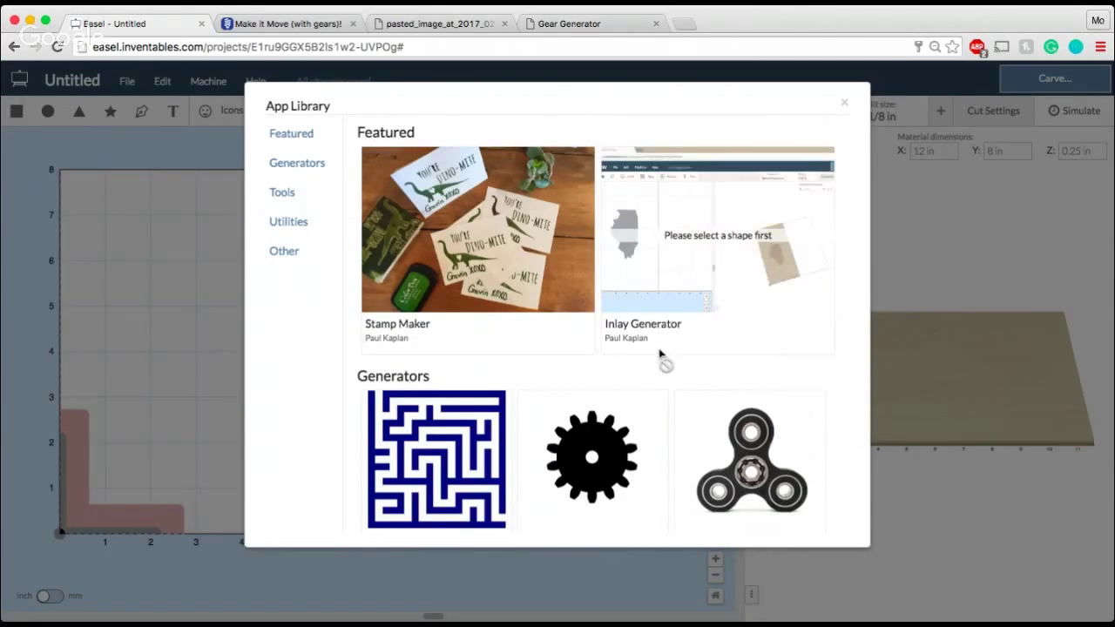
pyautogui.scroll(-2, 659, 355)
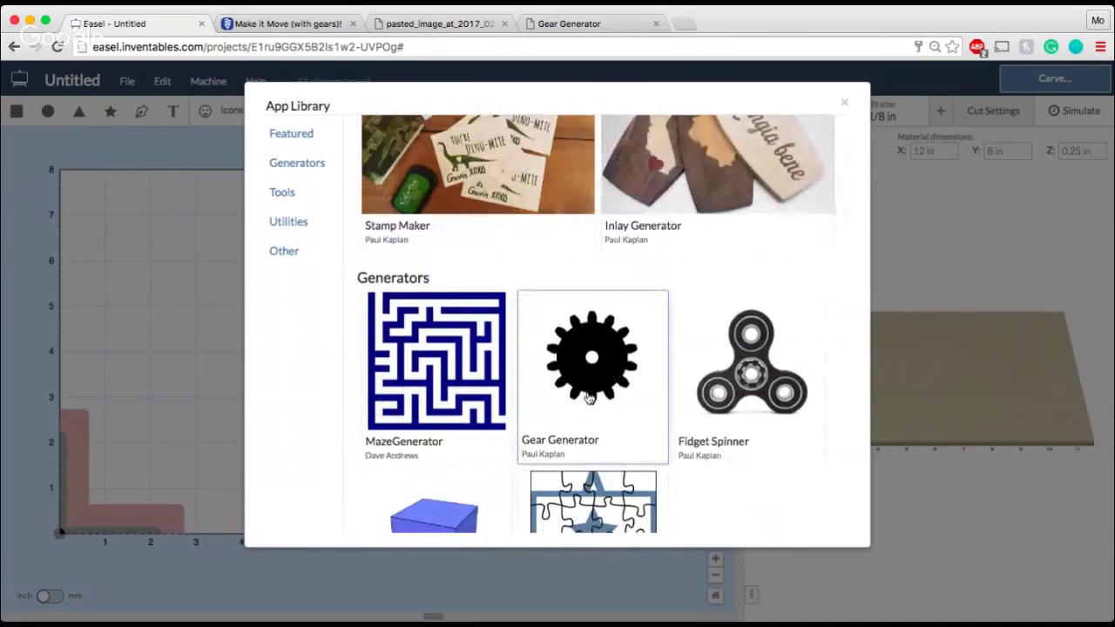
pyautogui.click(589, 398)
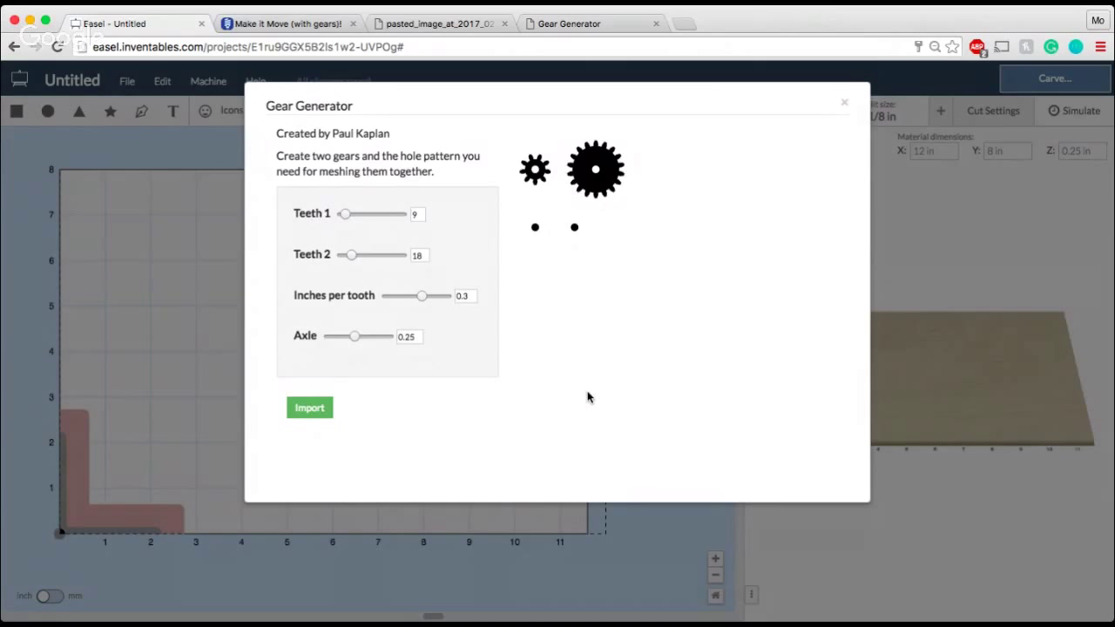
# Set both gears to 20 teeth with 0.3 inches per tooth.
pyautogui.click(416, 214)
pyautogui.write('20')
pyautogui.click(418, 255)
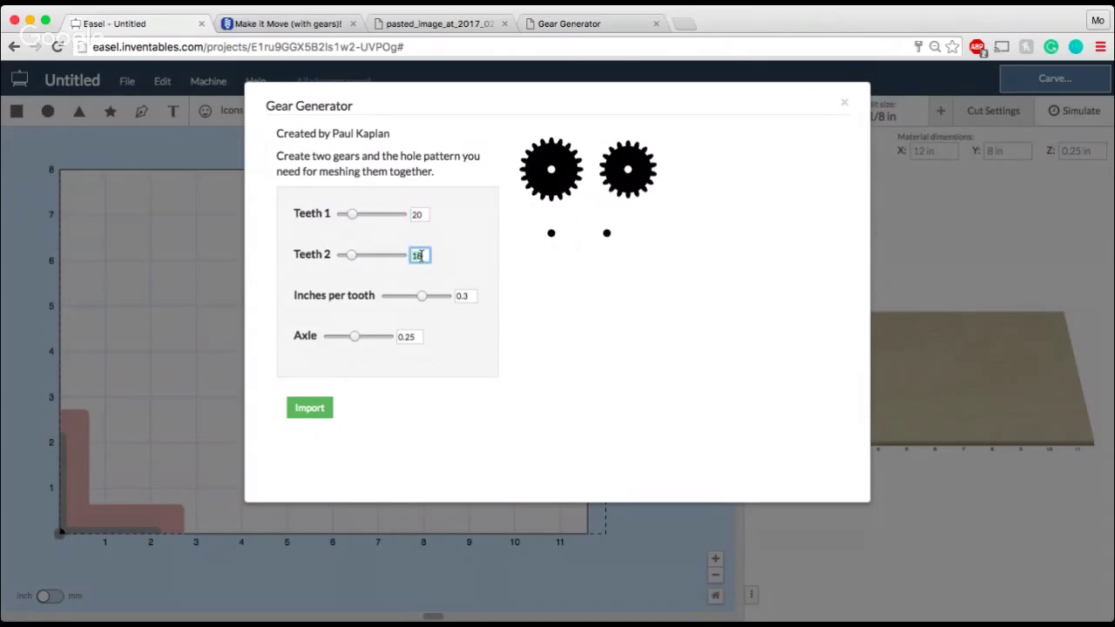
pyautogui.write('20')
pyautogui.click(467, 297)
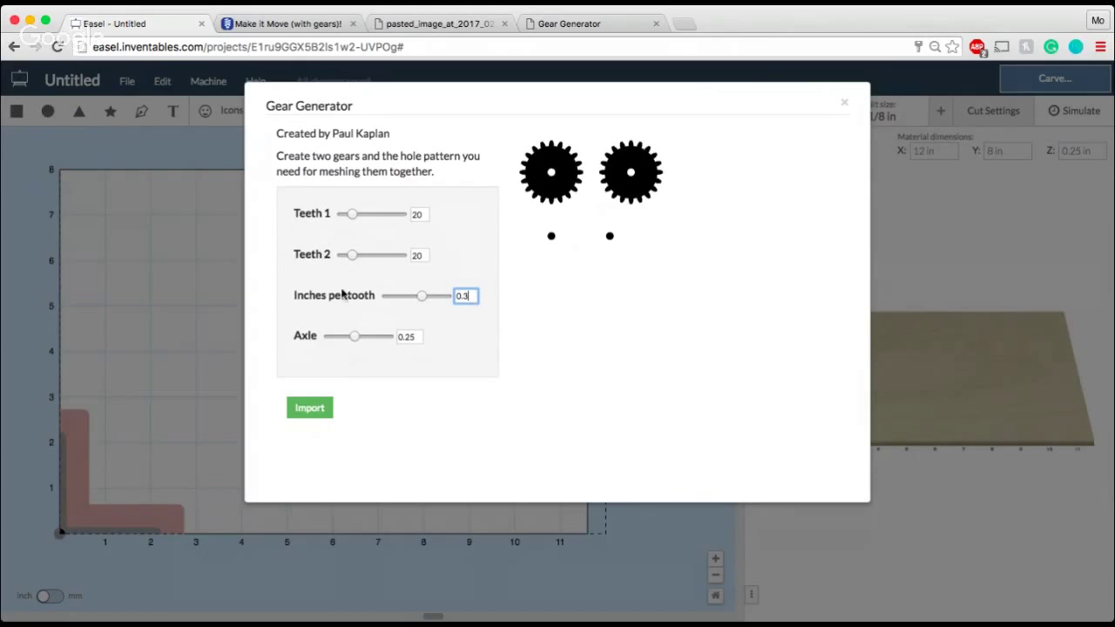
pyautogui.press('BackSpace')
pyautogui.write('3')
# Preview the second gear with 60 teeth and restore it to 20 teeth.
pyautogui.click(417, 255)
pyautogui.doubleClick(417, 255)
pyautogui.write('60')
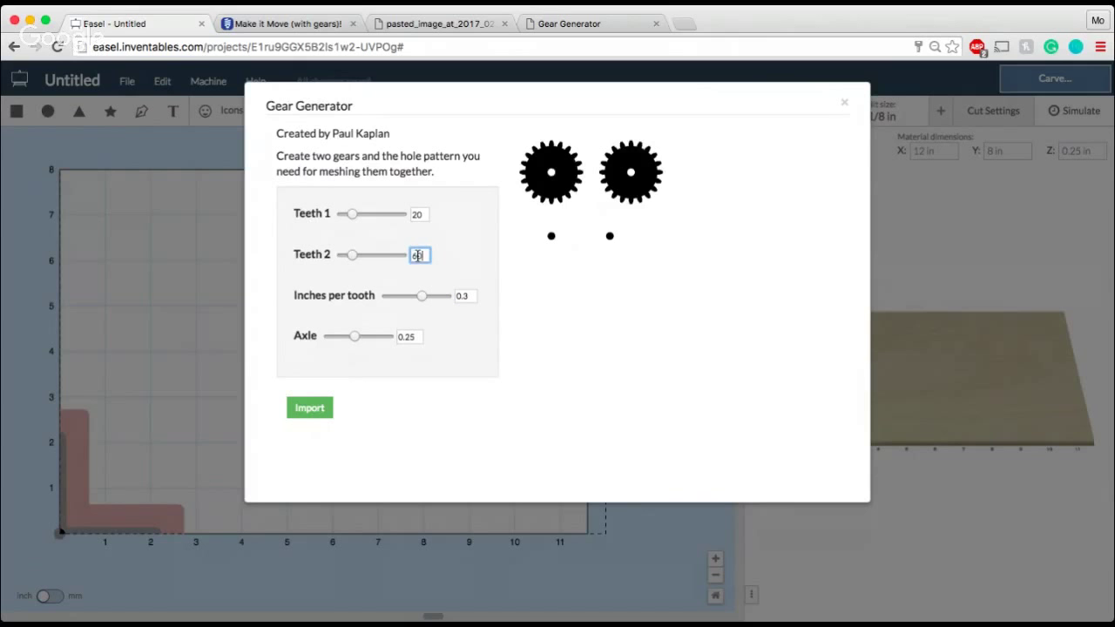
pyautogui.click(420, 227)
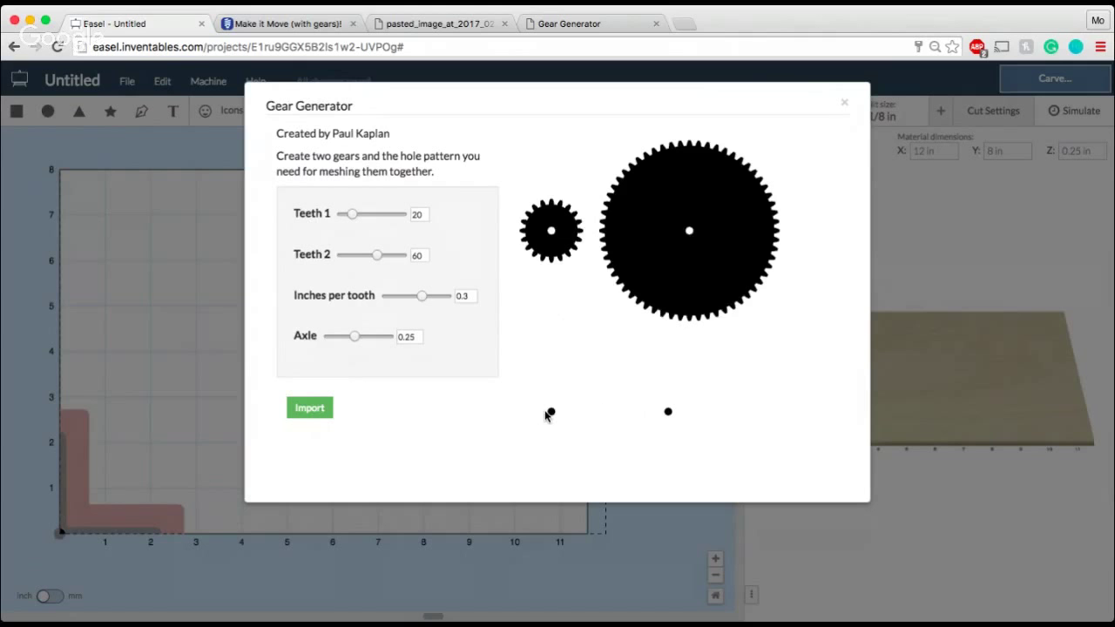
pyautogui.doubleClick(418, 255)
pyautogui.write('20')
pyautogui.press('Return')
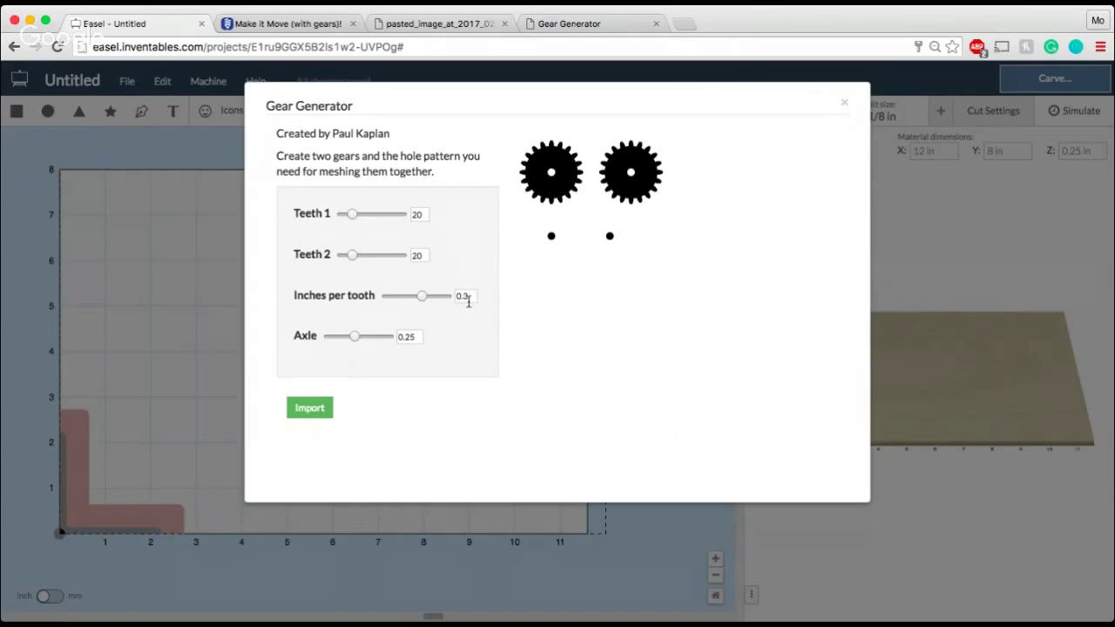
# Set the axle to 0.128, keep 0.3 inches per tooth, and import the gear pair.
pyautogui.doubleClick(411, 337)
pyautogui.write('.128')
pyautogui.click(462, 297)
pyautogui.write('3')
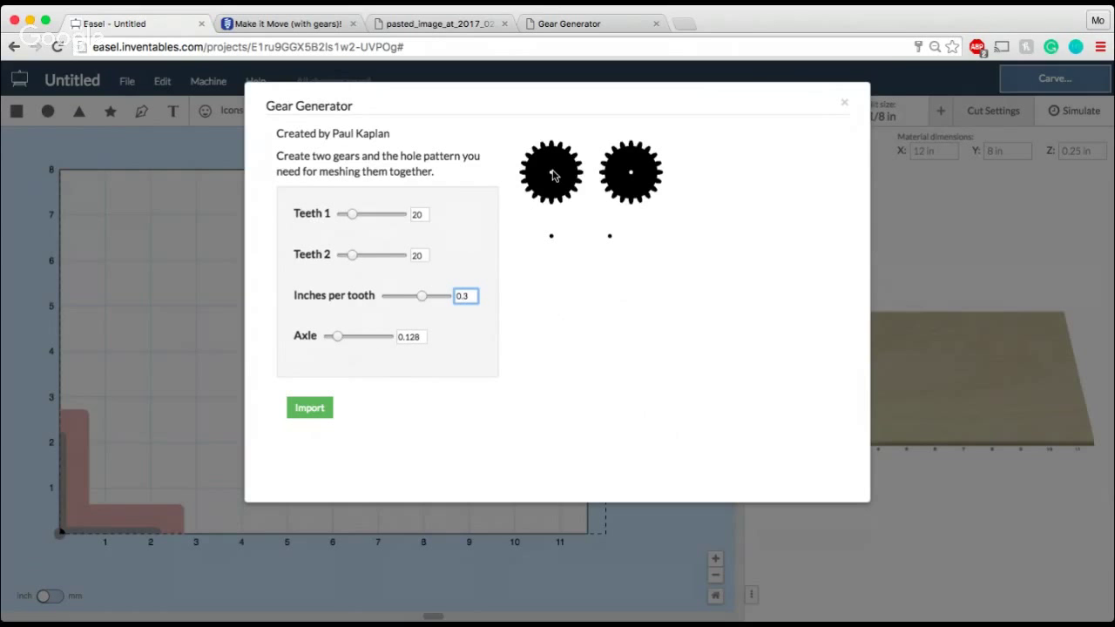
pyautogui.click(321, 417)
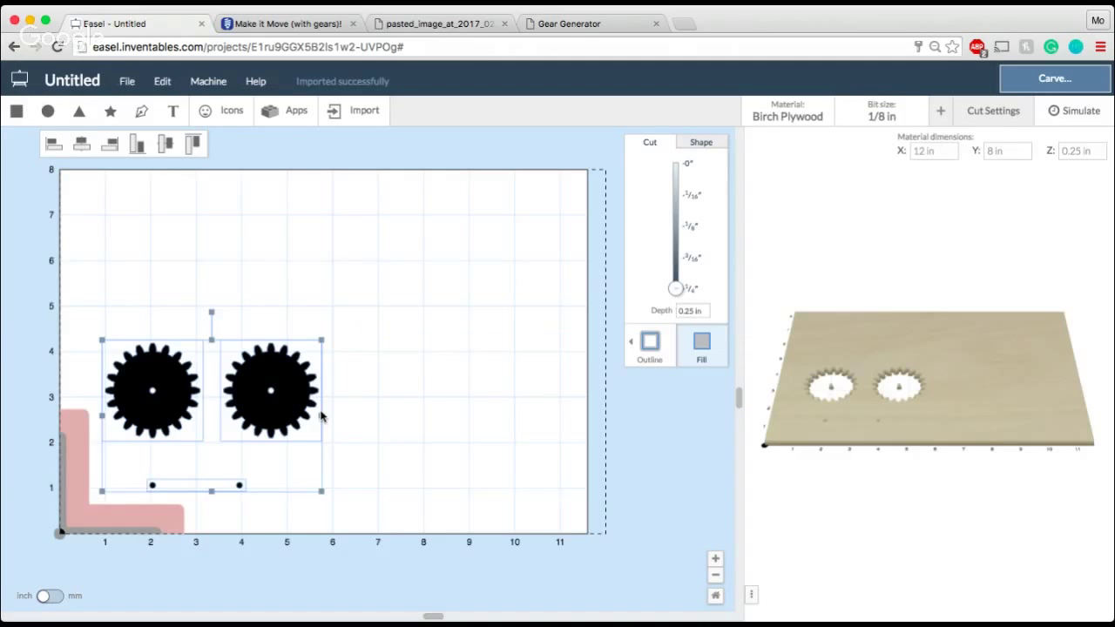
# Move the imported shapes up the board and place the pair of axle holes near the material's lower-right corner.
pyautogui.moveTo(321, 416); pyautogui.dragTo(336, 341)
pyautogui.click(396, 399)
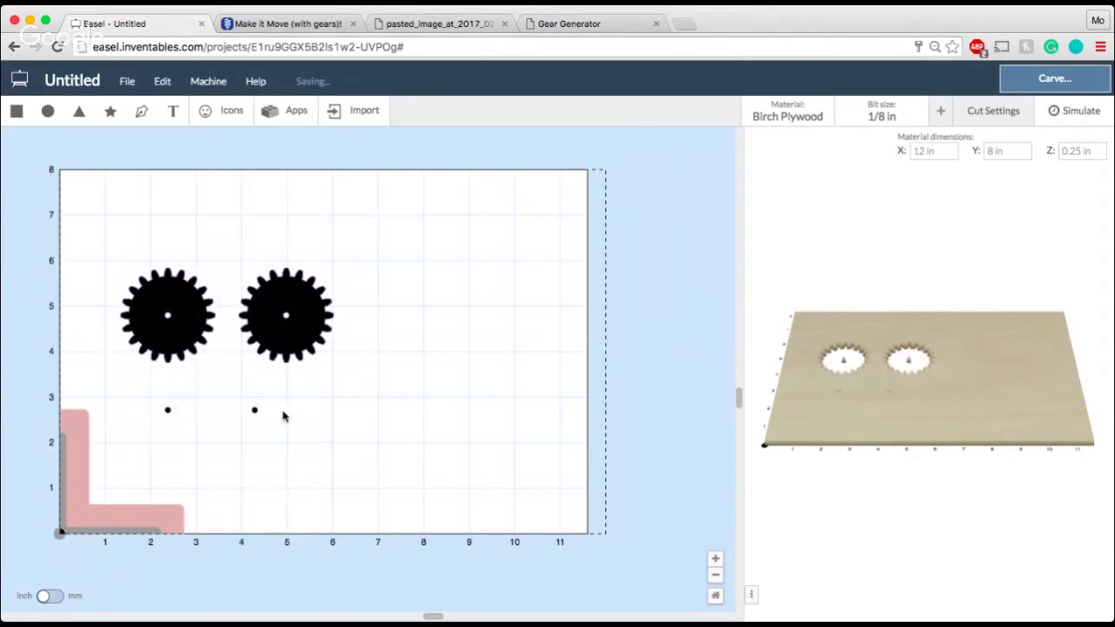
pyautogui.moveTo(255, 412); pyautogui.dragTo(528, 485)
# Try repositioning the two gears separately on the board and undo the moves.
pyautogui.click(299, 342)
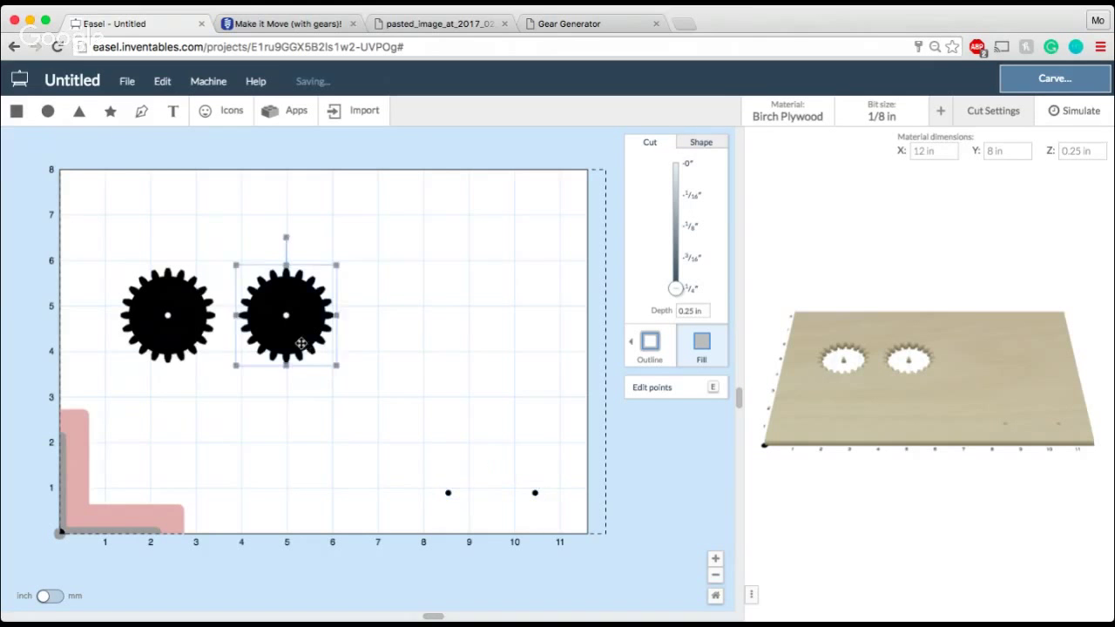
pyautogui.moveTo(300, 342); pyautogui.dragTo(398, 353)
pyautogui.moveTo(199, 324); pyautogui.dragTo(261, 375)
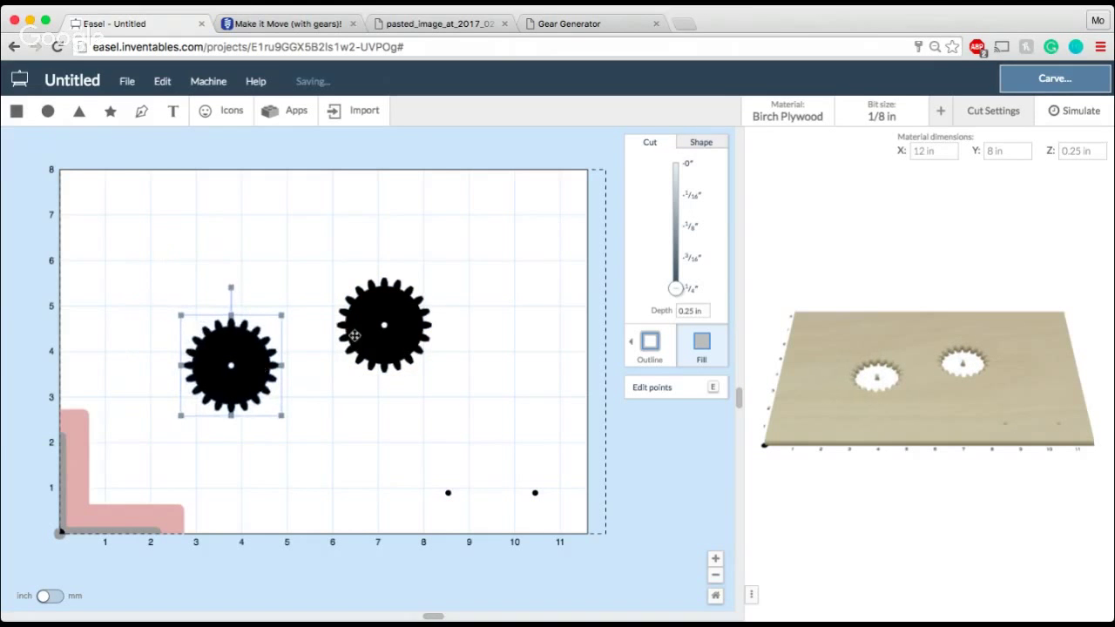
pyautogui.moveTo(391, 326); pyautogui.dragTo(327, 374)
pyautogui.press('super+z')
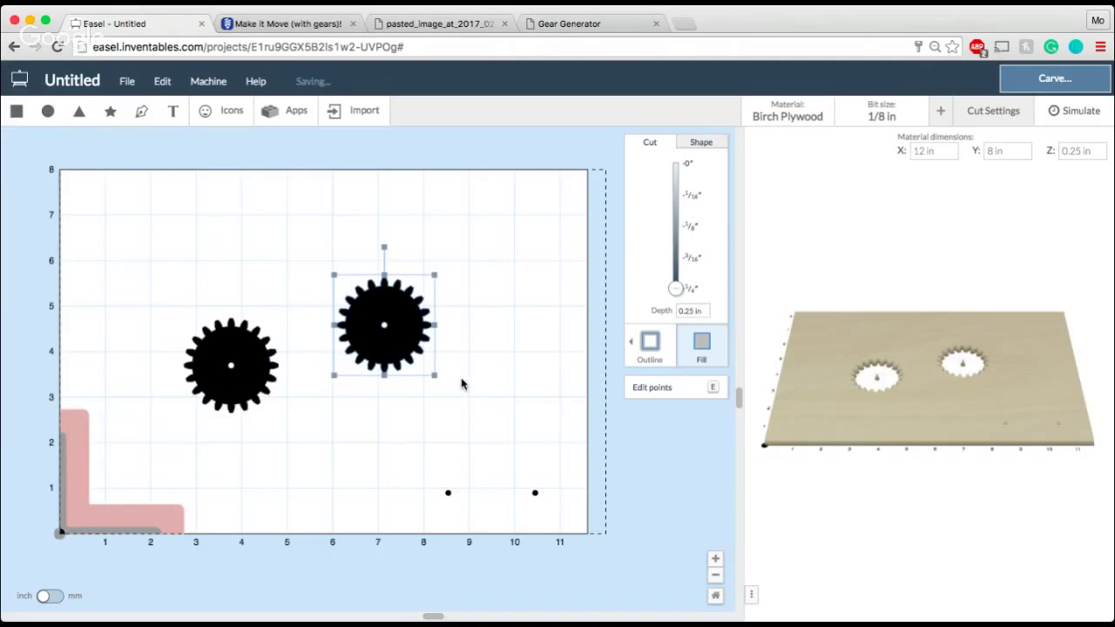
pyautogui.press('super+z')
pyautogui.press('super+shift+z')
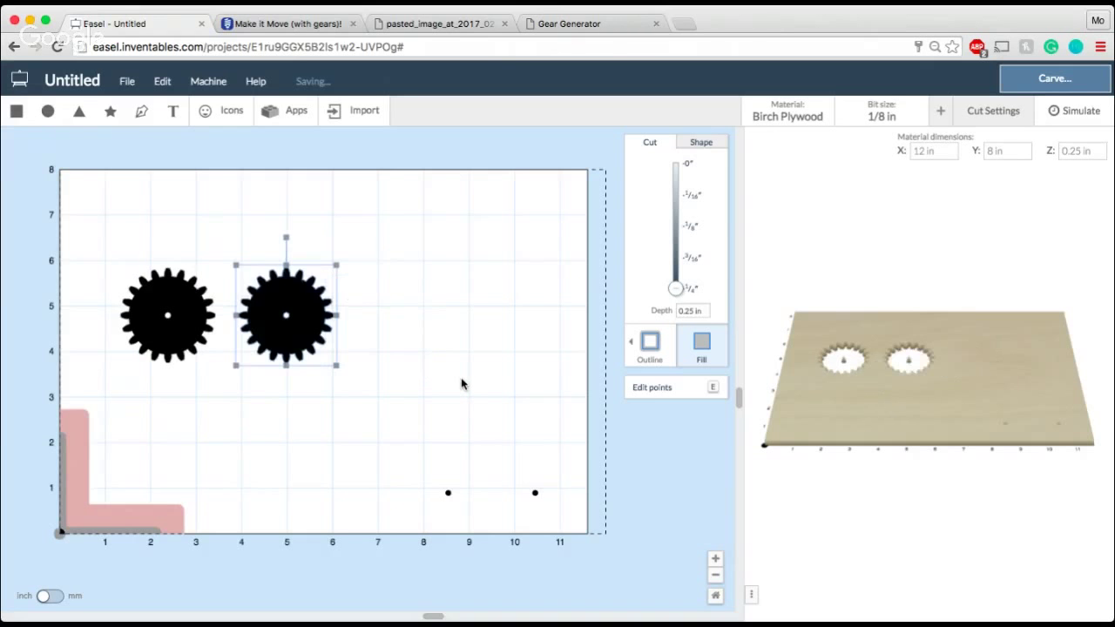
# Move both gears together to the lower middle of the board, centred about 3.2 in above its bottom edge.
pyautogui.keyDown('shift'); pyautogui.click(167, 337); pyautogui.keyUp('shift')
pyautogui.moveTo(282, 319); pyautogui.dragTo(373, 393)
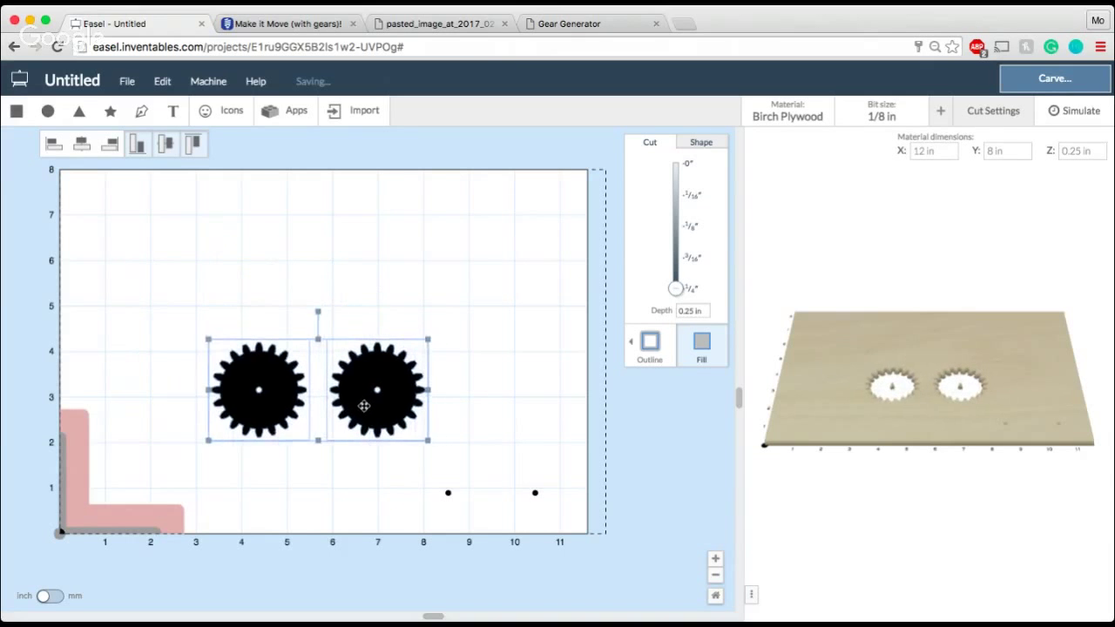
pyautogui.click(402, 300)
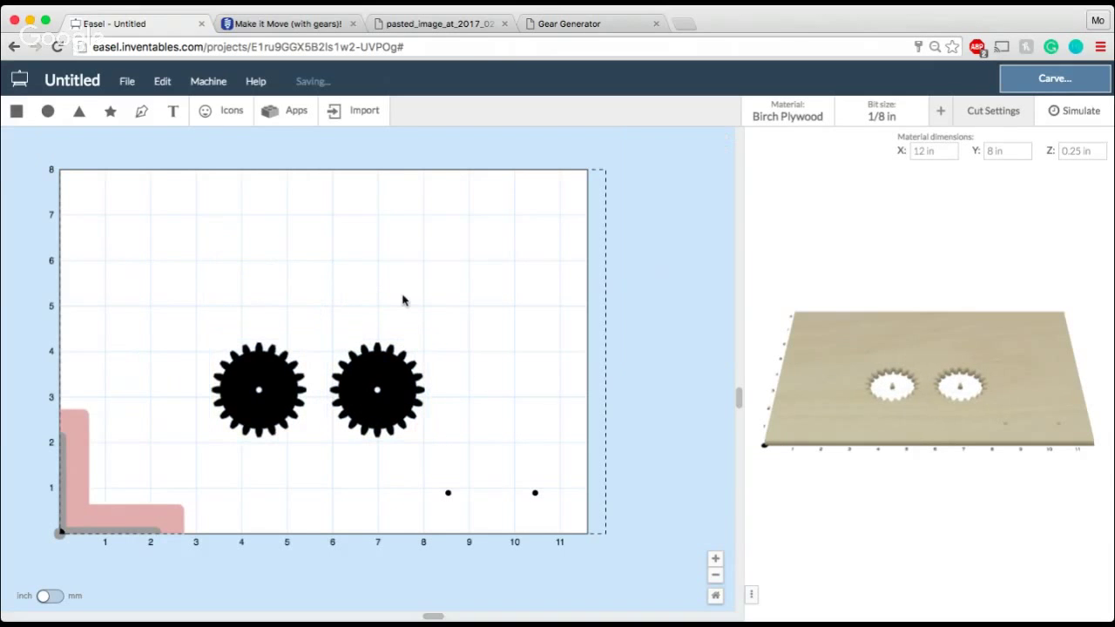
# Image-trace the flexed-arms picture with increased smoothing and import the result.
pyautogui.click(368, 110)
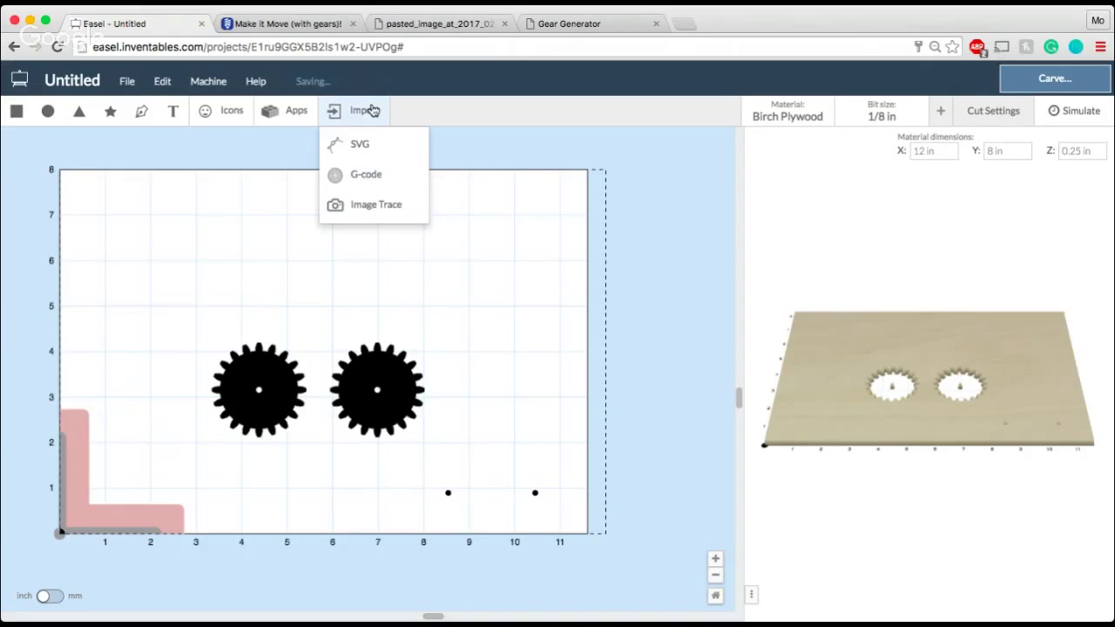
pyautogui.click(410, 215)
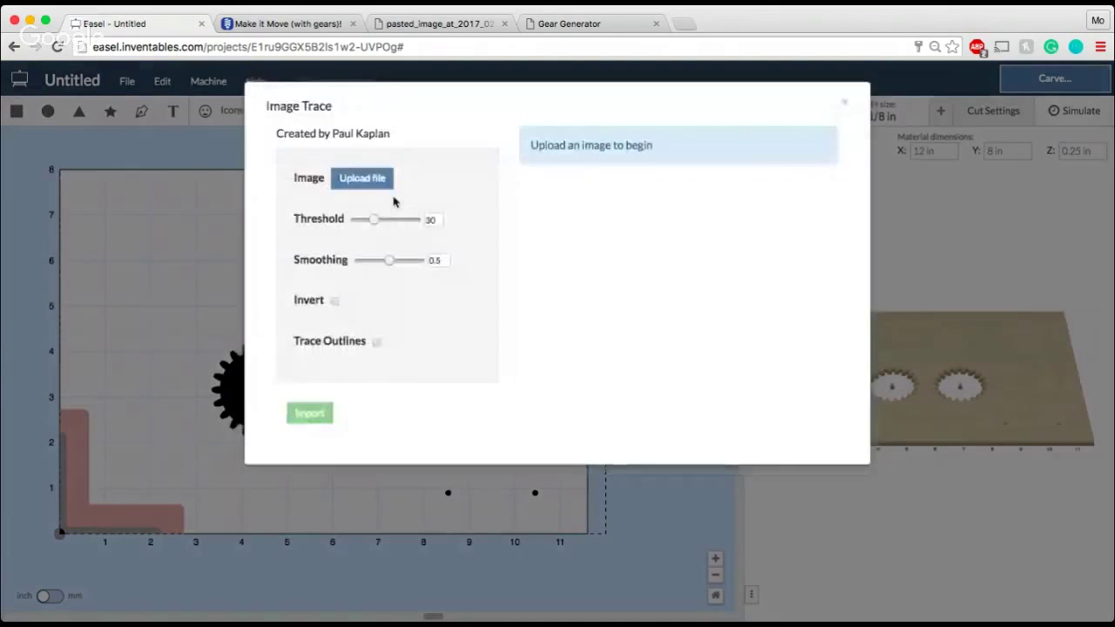
pyautogui.click(368, 179)
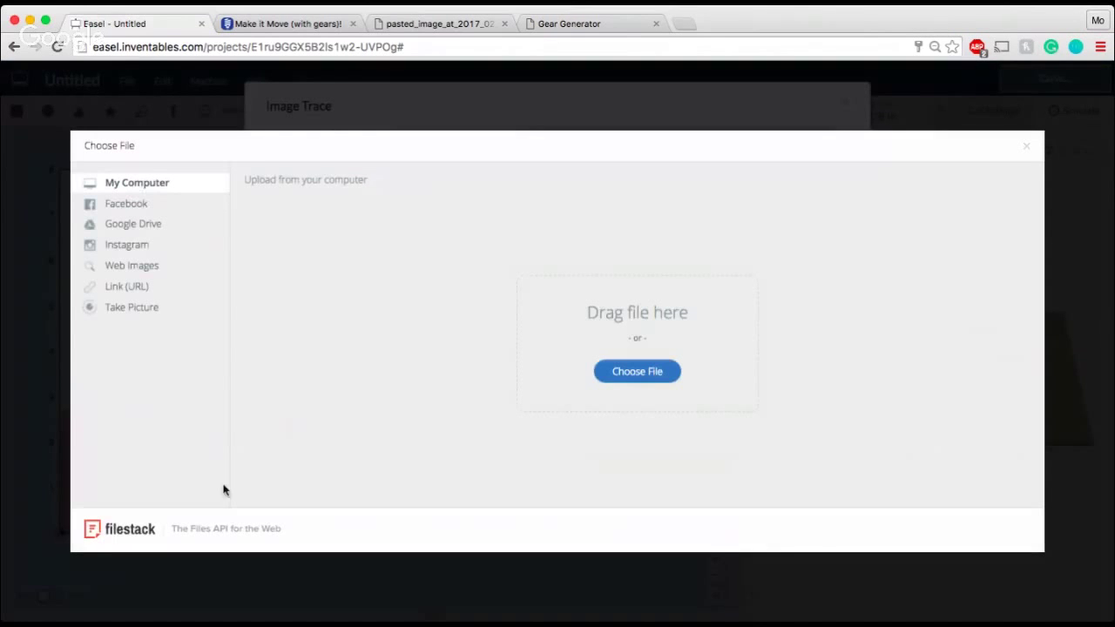
pyautogui.moveTo(564, 557); pyautogui.dragTo(565, 365)
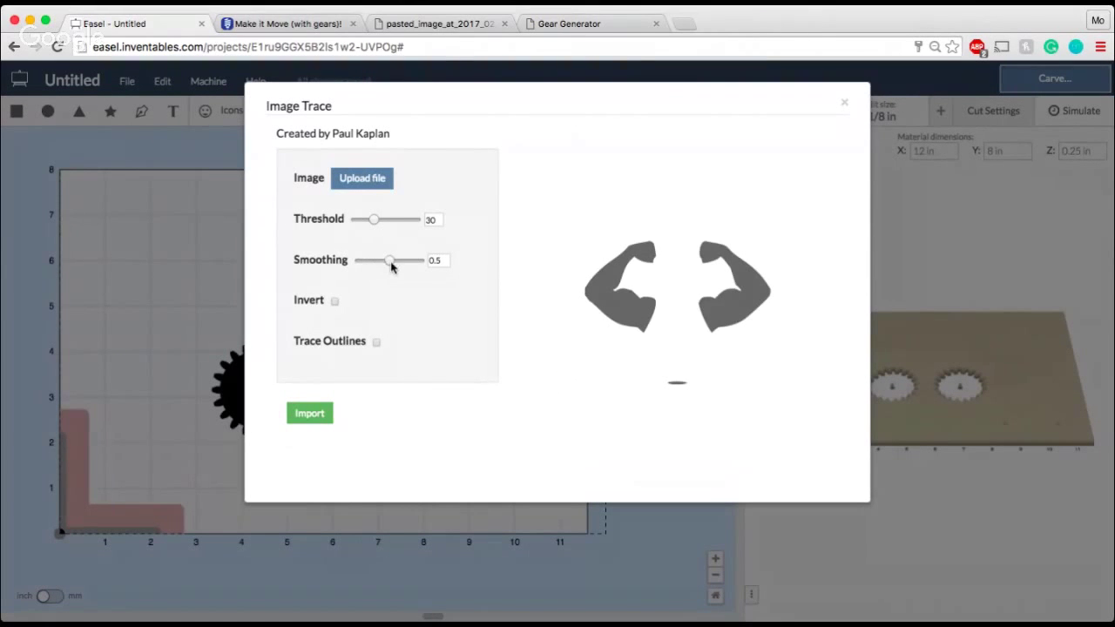
pyautogui.moveTo(390, 264); pyautogui.dragTo(428, 261)
pyautogui.click(311, 411)
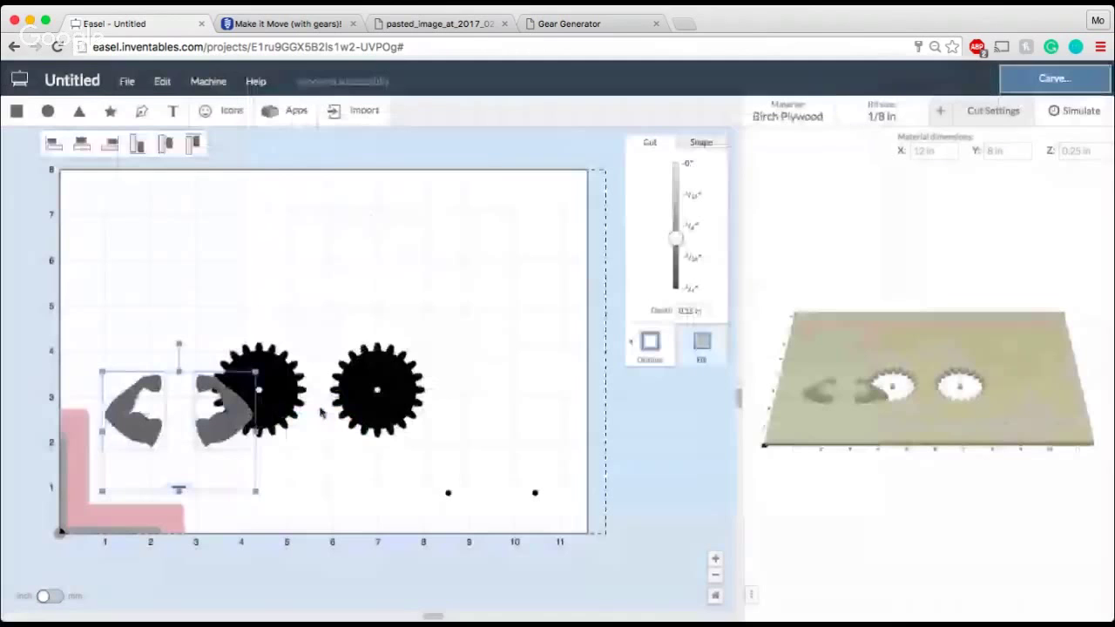
# Move the traced arms to the board's upper-left area and delete the small stray shape below them.
pyautogui.moveTo(236, 416); pyautogui.dragTo(237, 233)
pyautogui.click(237, 312)
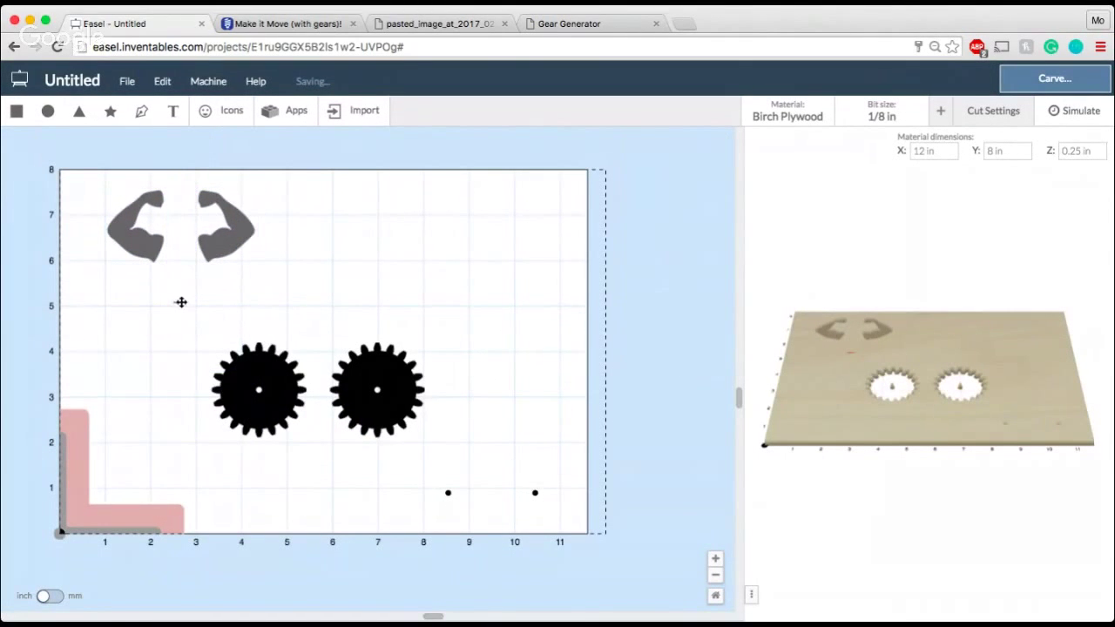
pyautogui.click(181, 303)
pyautogui.press('BackSpace')
# Enlarge both arms together until each is about 2.75 in wide.
pyautogui.moveTo(277, 289); pyautogui.dragTo(101, 199)
pyautogui.moveTo(258, 266); pyautogui.dragTo(432, 335)
pyautogui.click(467, 345)
# Place each arm so its shoulder overlaps the gear on its side, and align both arms by their vertical centres.
pyautogui.moveTo(404, 288); pyautogui.dragTo(480, 344)
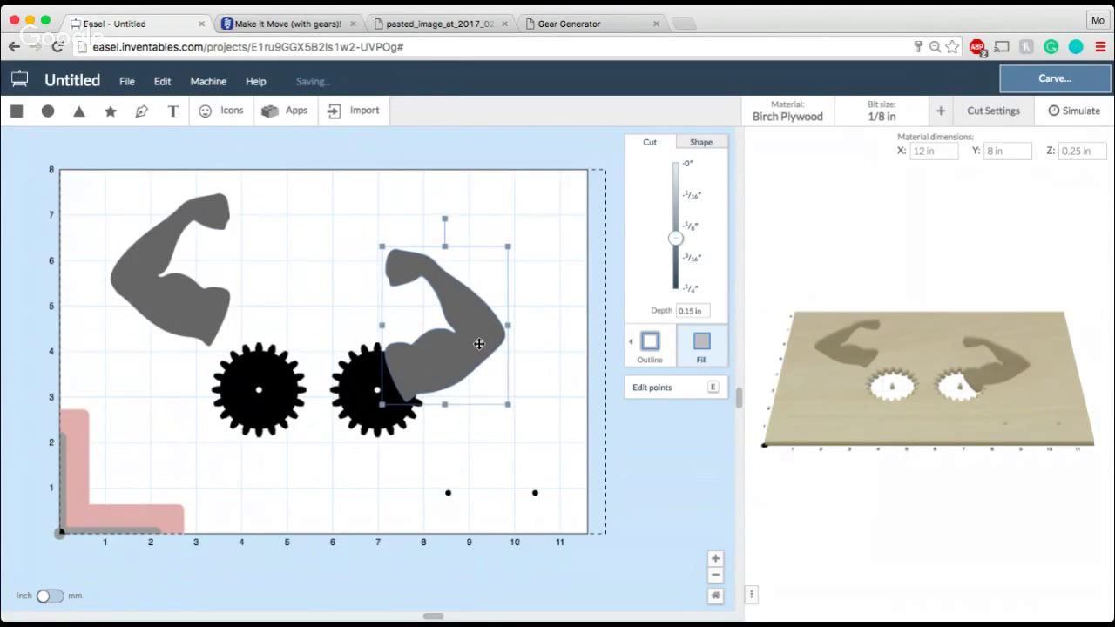
pyautogui.moveTo(204, 307); pyautogui.dragTo(226, 363)
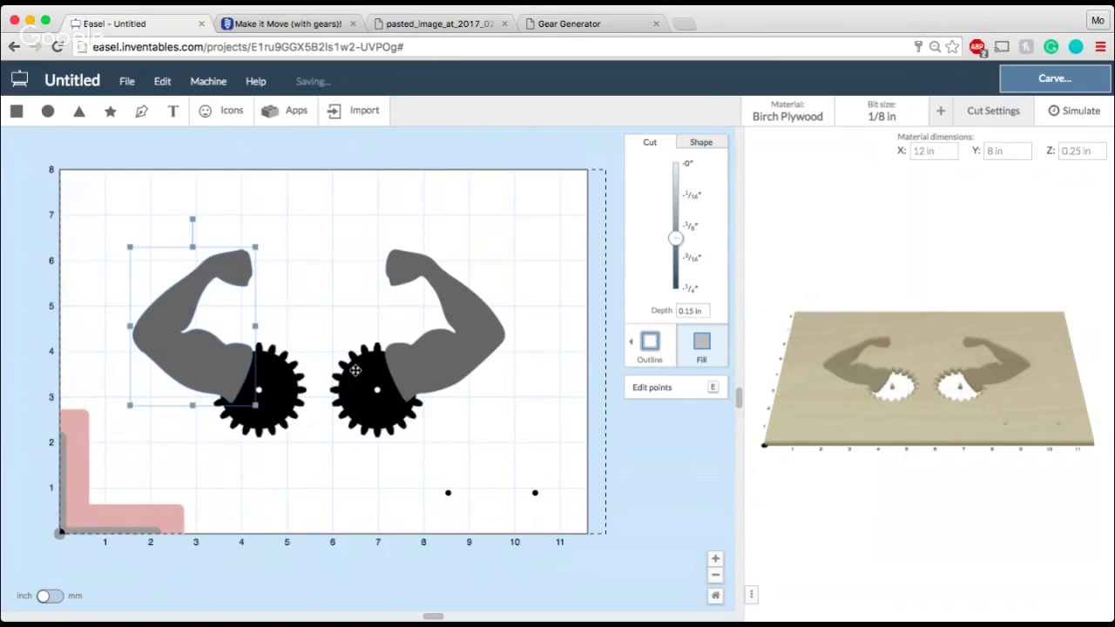
pyautogui.keyDown('shift'); pyautogui.click(422, 361); pyautogui.keyUp('shift')
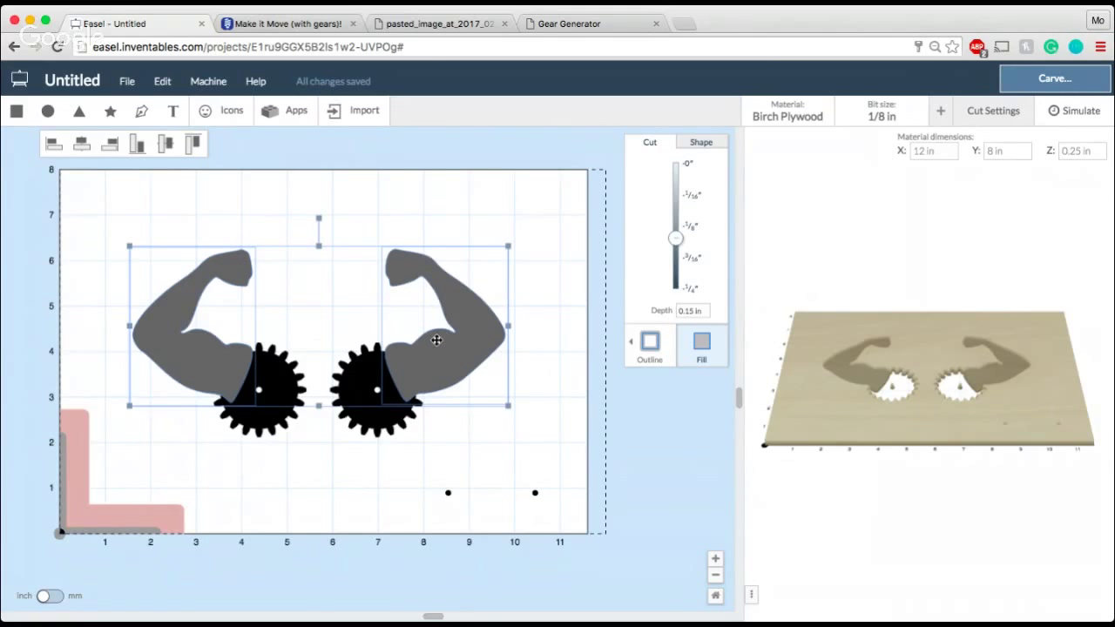
pyautogui.click(167, 148)
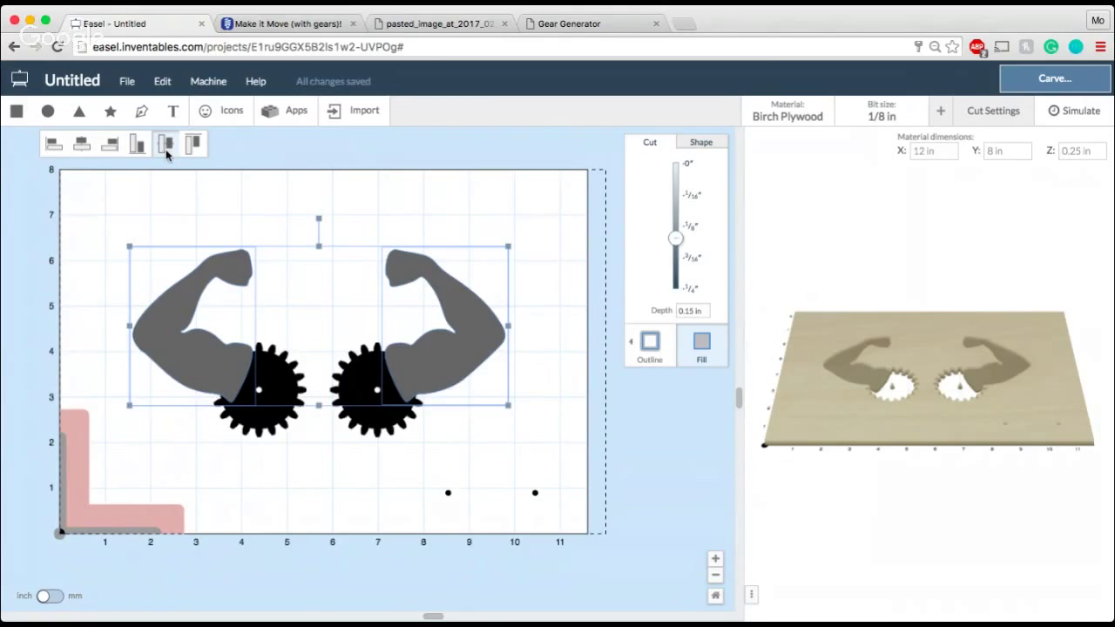
pyautogui.click(293, 207)
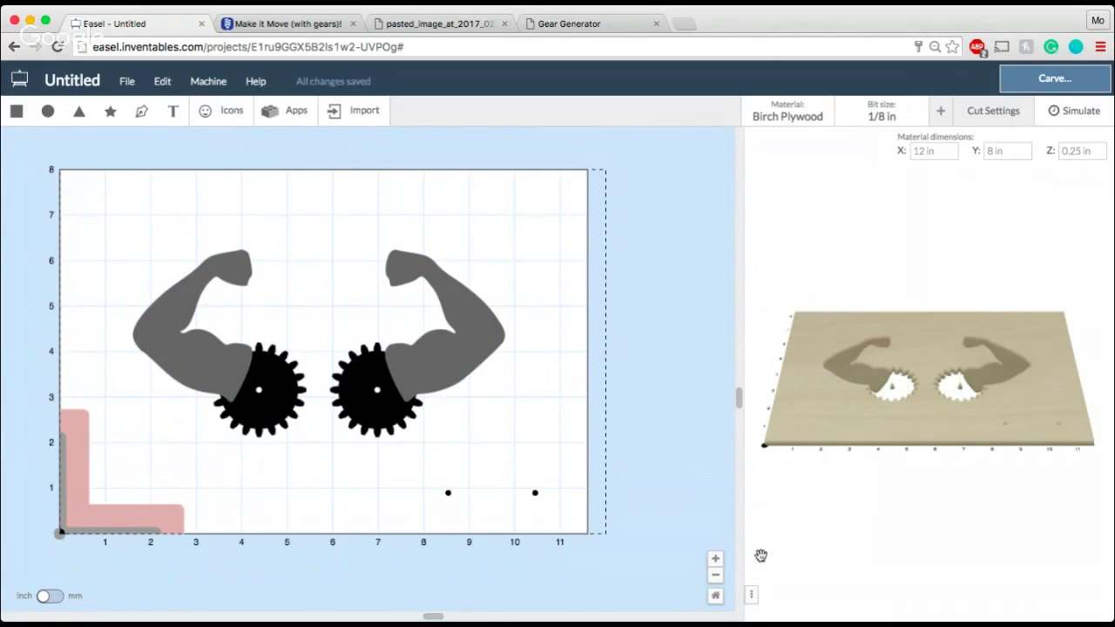
# Enlarge the 3D preview and examine how the arms overlap the gears from above.
pyautogui.moveTo(898, 406); pyautogui.dragTo(899, 546)
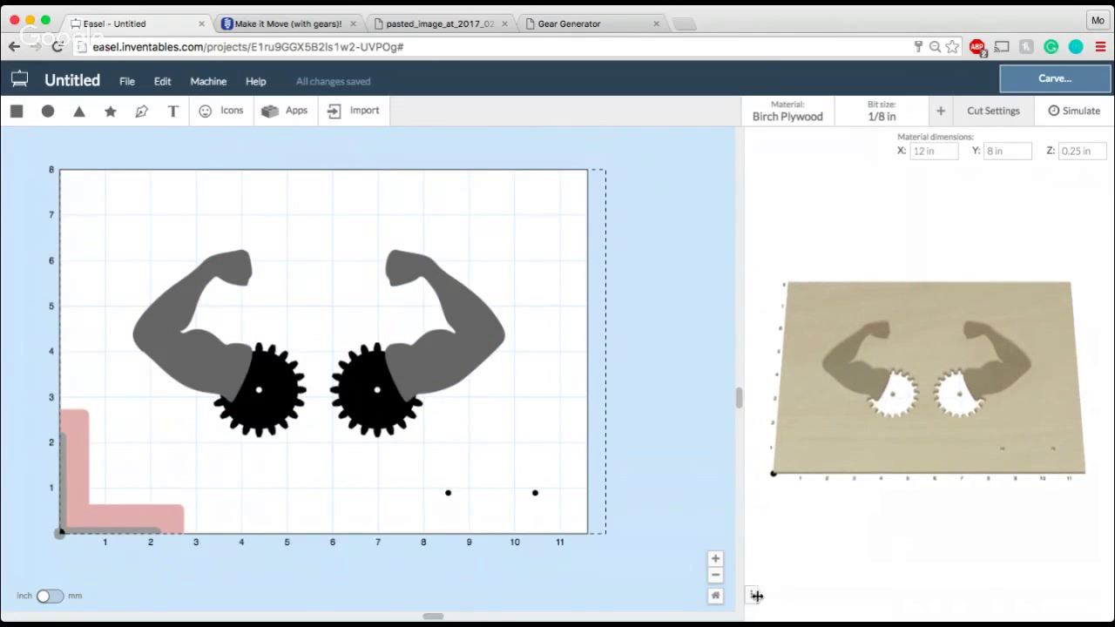
pyautogui.moveTo(750, 594); pyautogui.dragTo(635, 597)
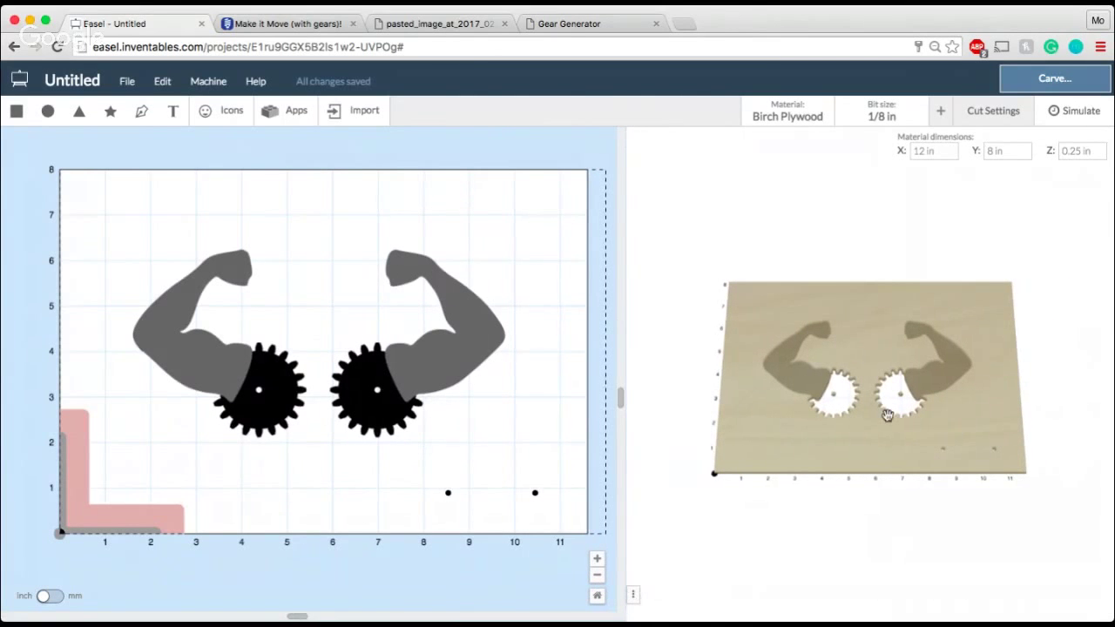
pyautogui.scroll(3, 886, 410)
pyautogui.moveTo(923, 413); pyautogui.dragTo(931, 505)
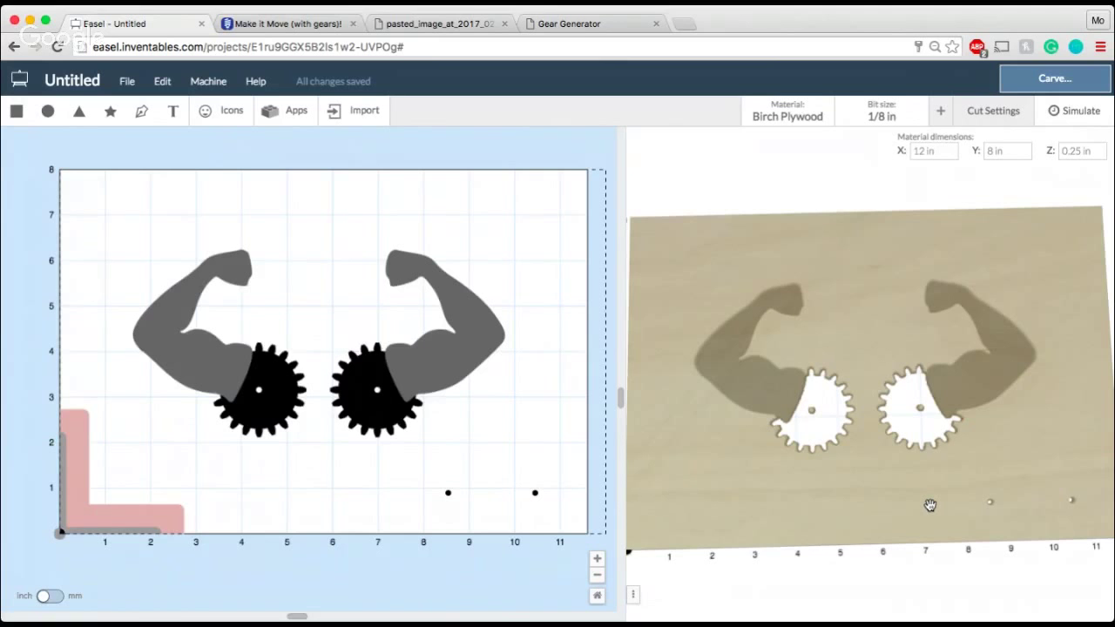
# Combine the right arm with the gear it overlaps into a single shape.
pyautogui.moveTo(461, 425); pyautogui.dragTo(370, 338)
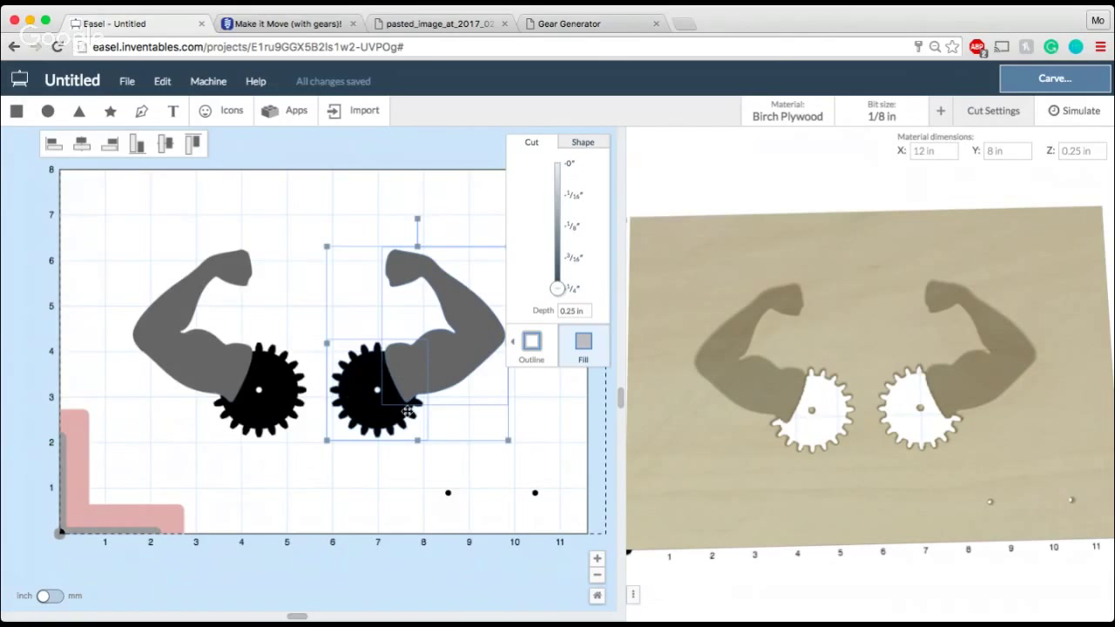
pyautogui.rightClick(422, 386)
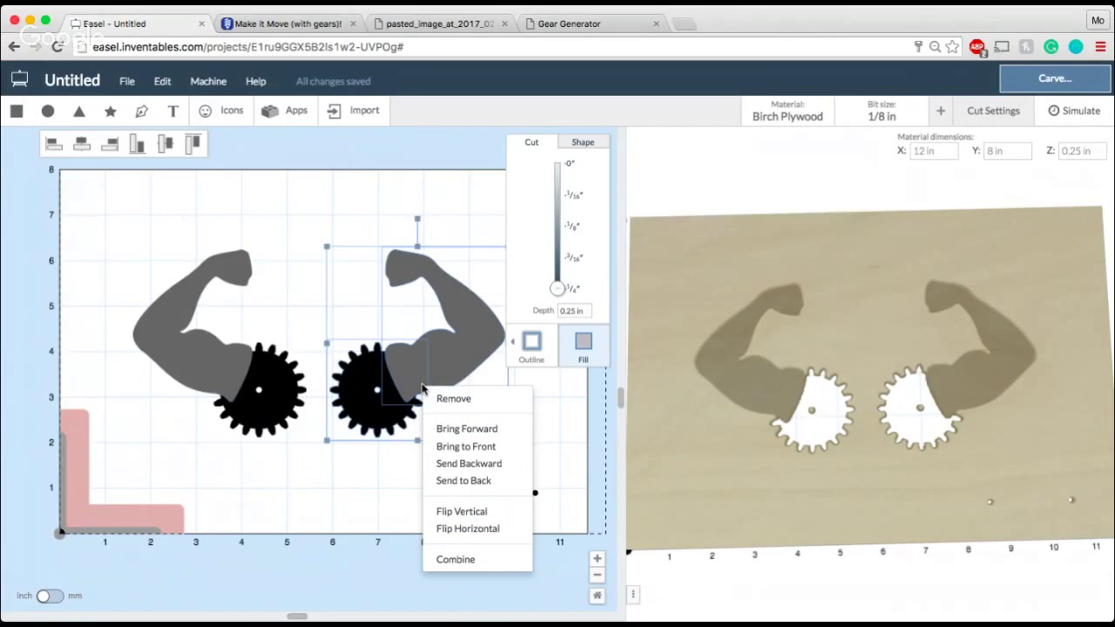
pyautogui.click(471, 560)
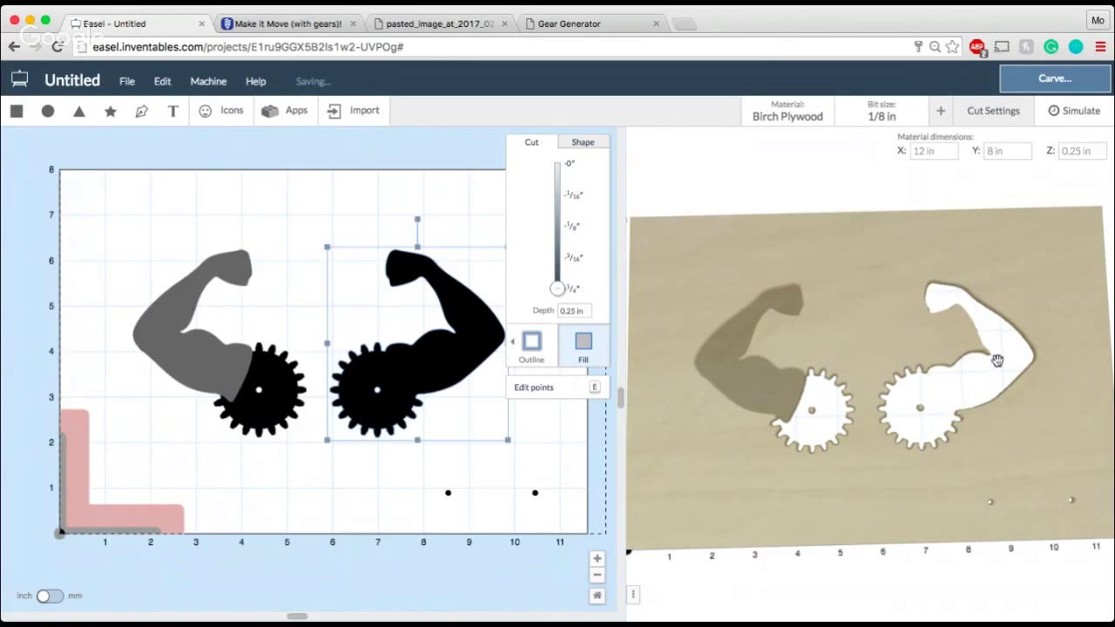
# Combine the left arm with its overlapping gear into a single shape.
pyautogui.click(260, 492)
pyautogui.moveTo(253, 453); pyautogui.dragTo(202, 352)
pyautogui.click(286, 505)
pyautogui.moveTo(287, 503); pyautogui.dragTo(204, 315)
pyautogui.rightClick(218, 372)
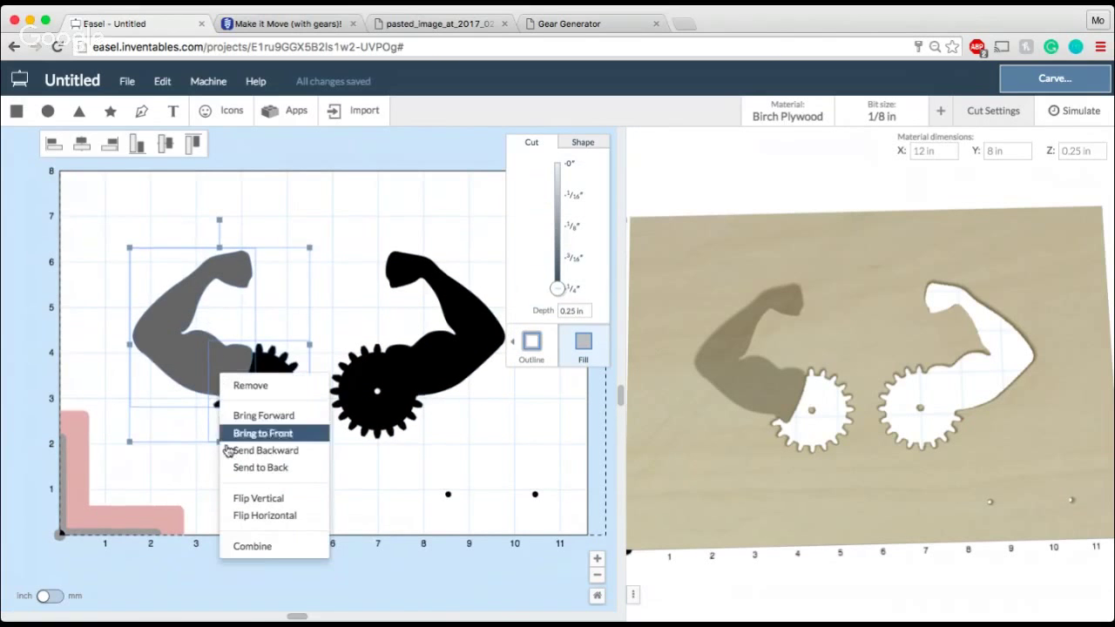
pyautogui.click(260, 542)
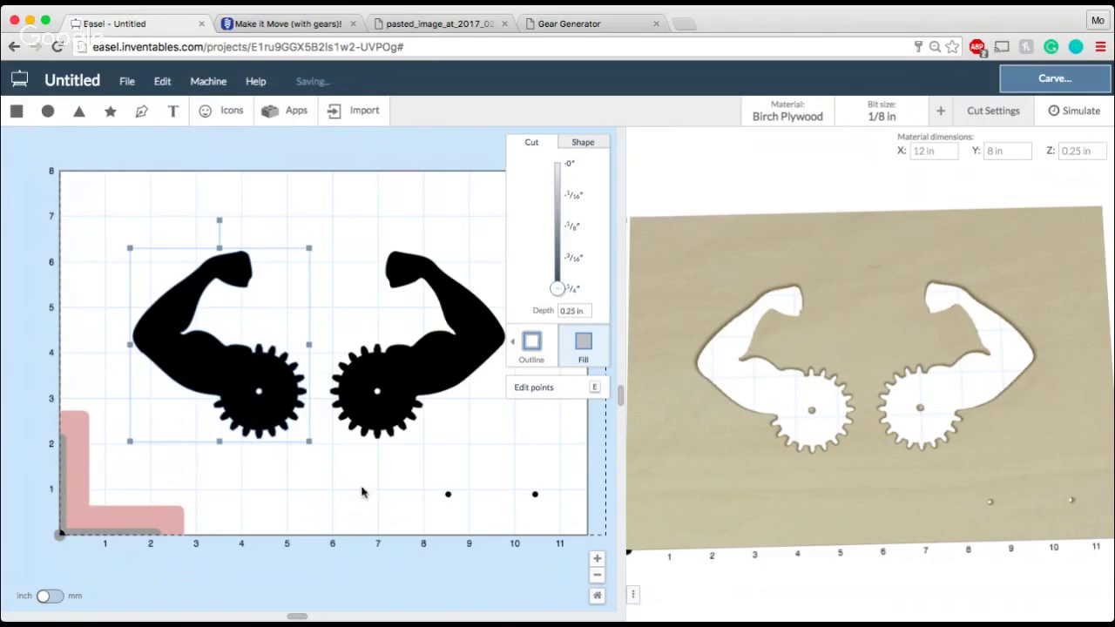
# Set both combined arm gears to be cut as outlines on the outside of the path.
pyautogui.keyDown('shift'); pyautogui.click(404, 412); pyautogui.keyUp('shift')
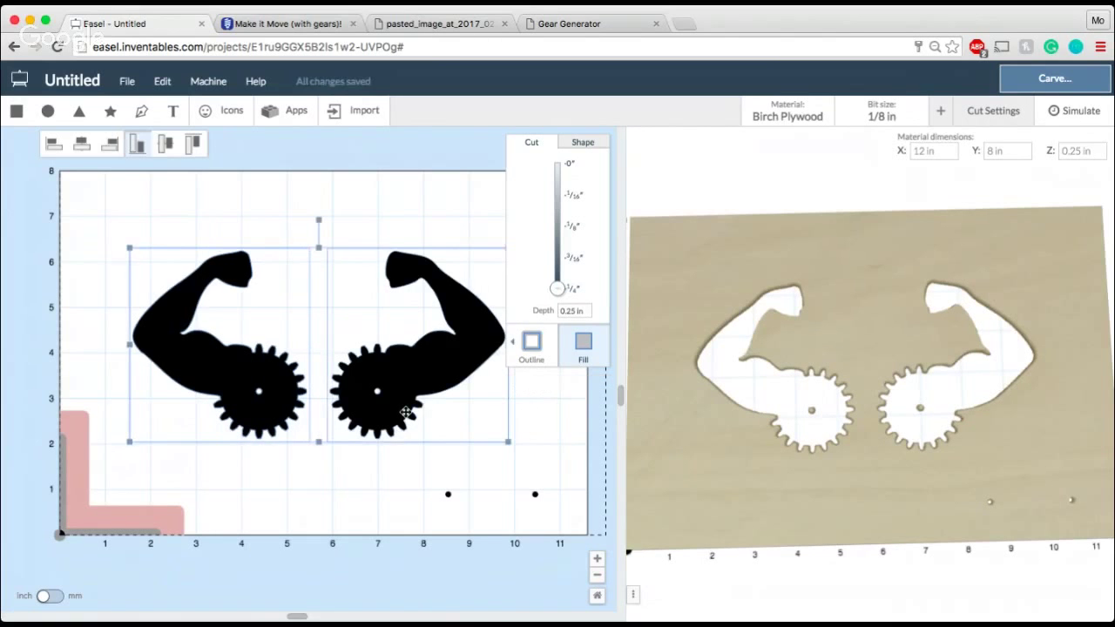
pyautogui.click(531, 360)
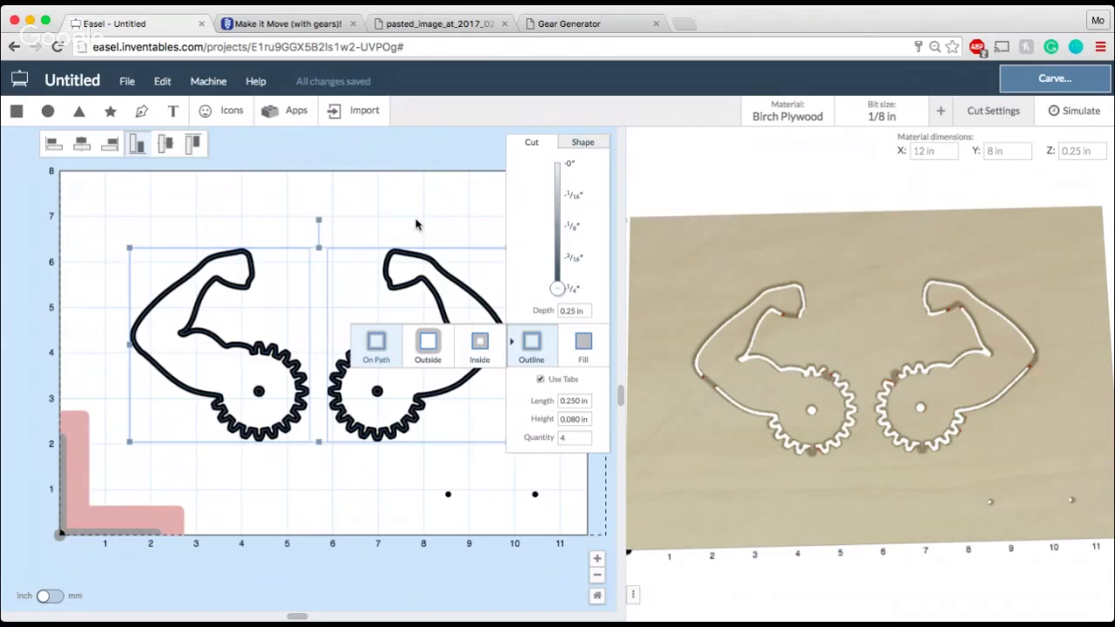
pyautogui.click(434, 348)
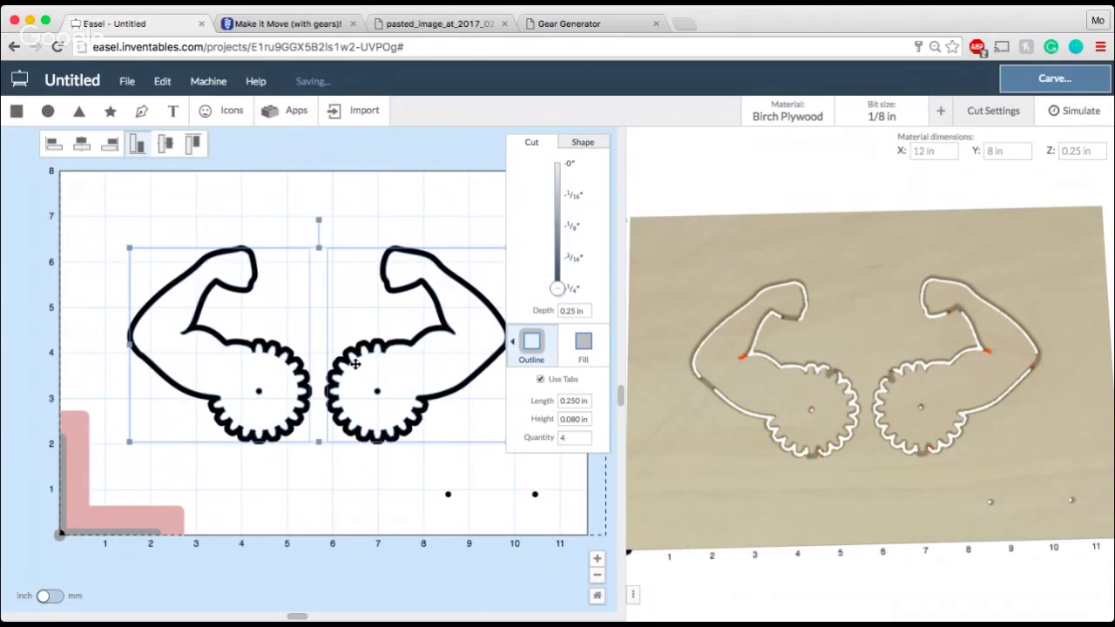
pyautogui.click(324, 516)
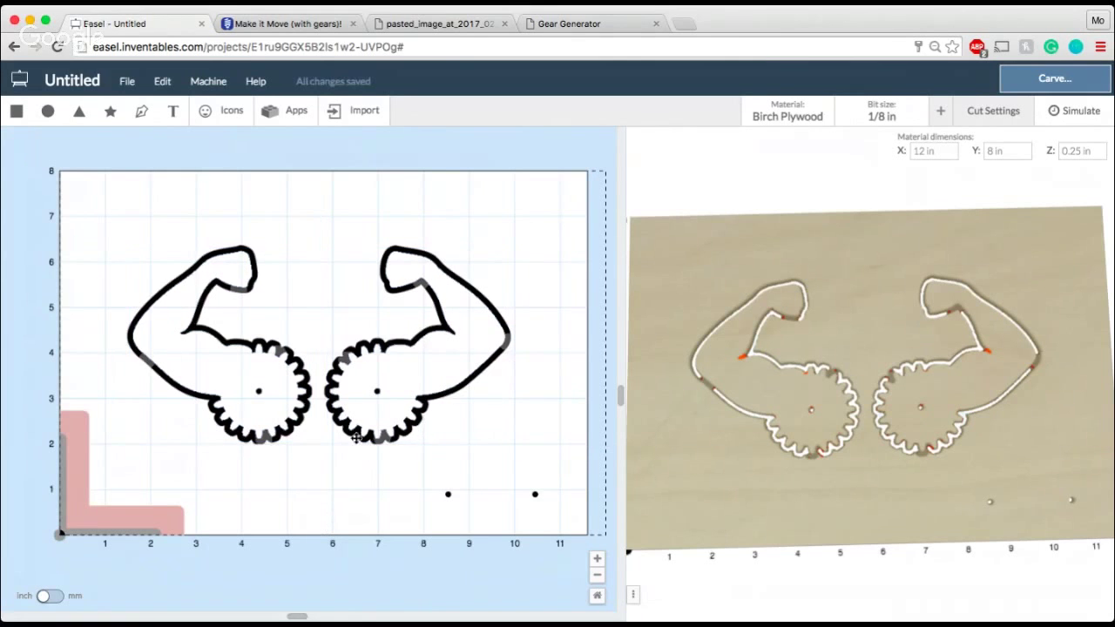
# Try the inside and on-path outline cuts on the right arm gear, and return it to an outside cut.
pyautogui.click(597, 558)
pyautogui.click(598, 558)
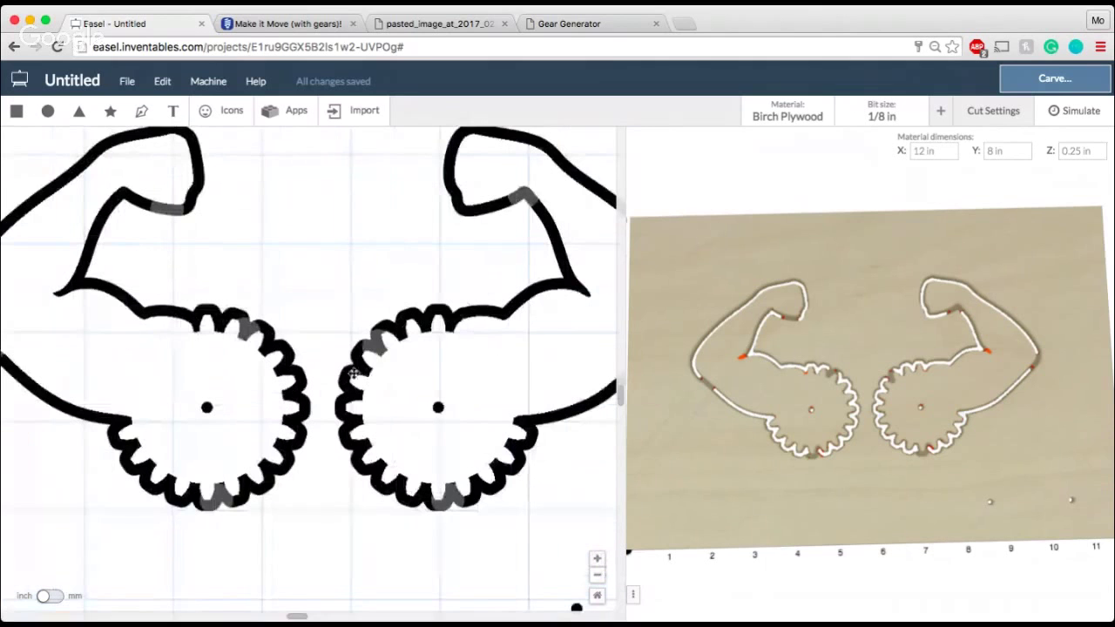
pyautogui.click(358, 419)
pyautogui.click(532, 343)
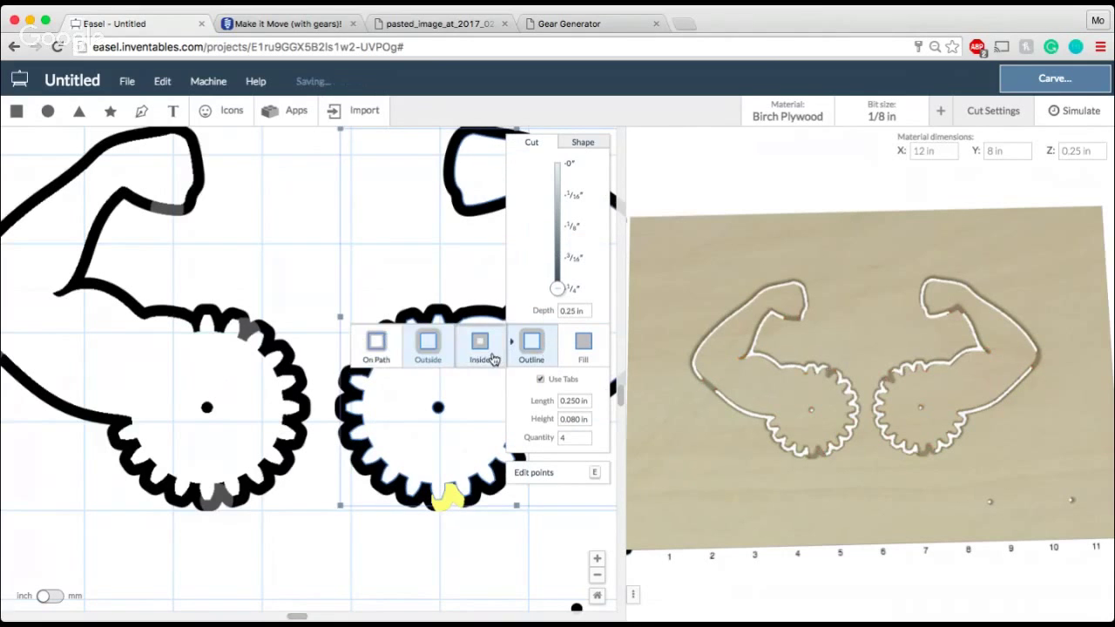
pyautogui.click(492, 355)
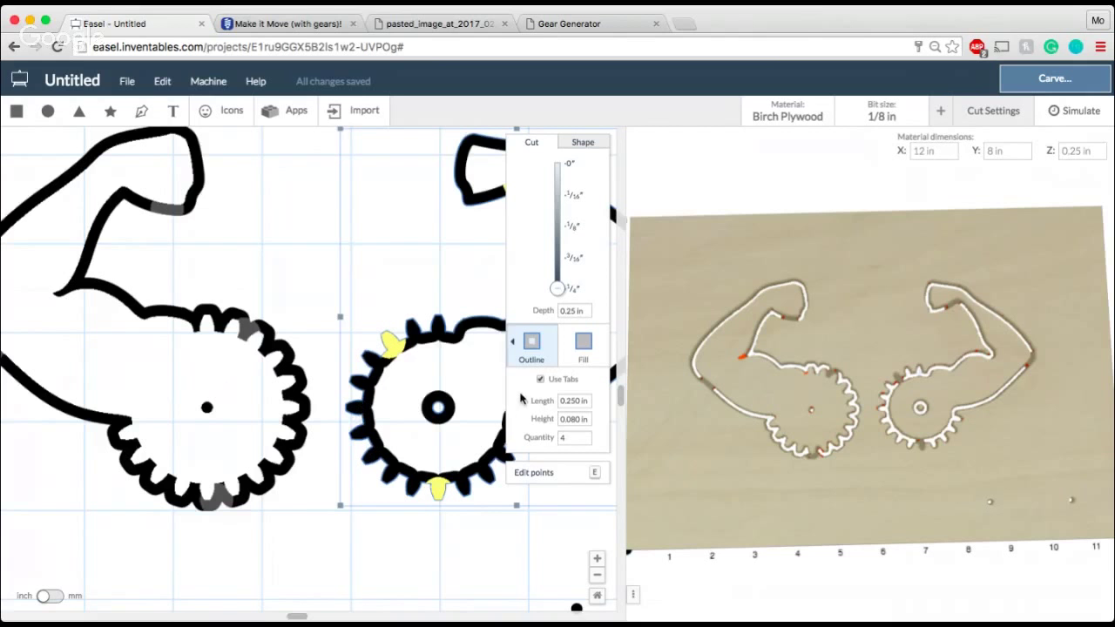
pyautogui.click(537, 344)
pyautogui.click(381, 341)
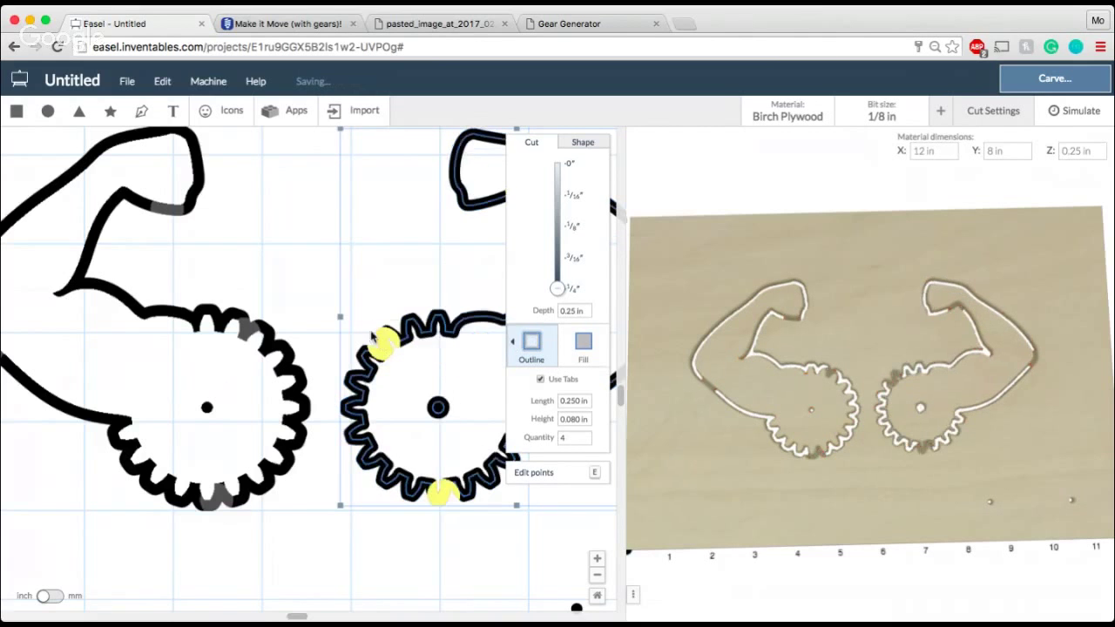
pyautogui.click(306, 290)
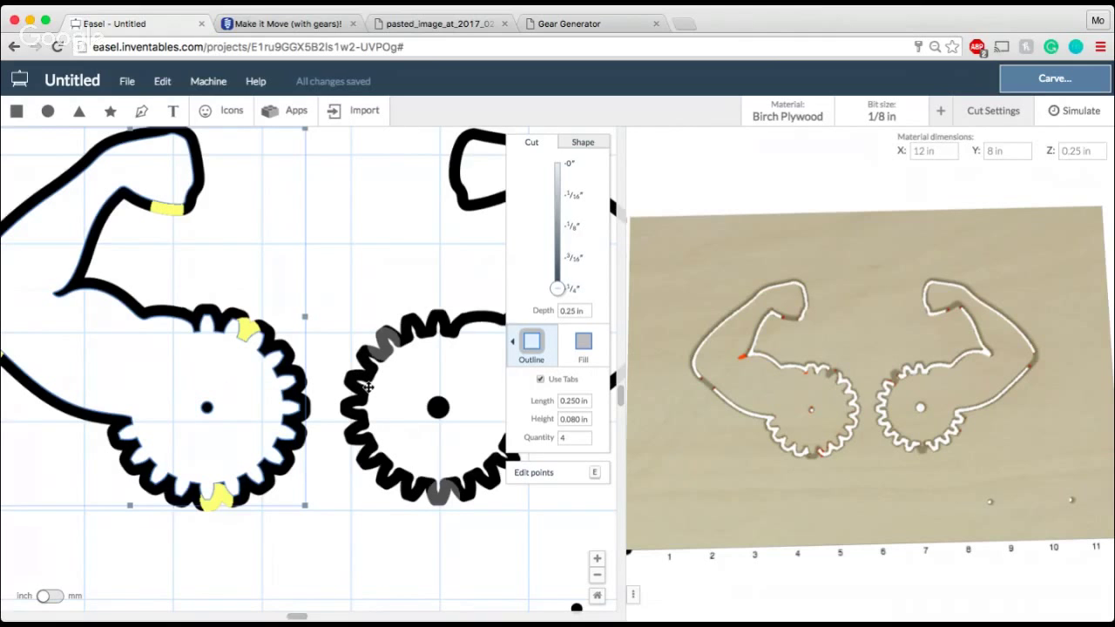
pyautogui.click(368, 386)
pyautogui.click(532, 343)
pyautogui.click(433, 342)
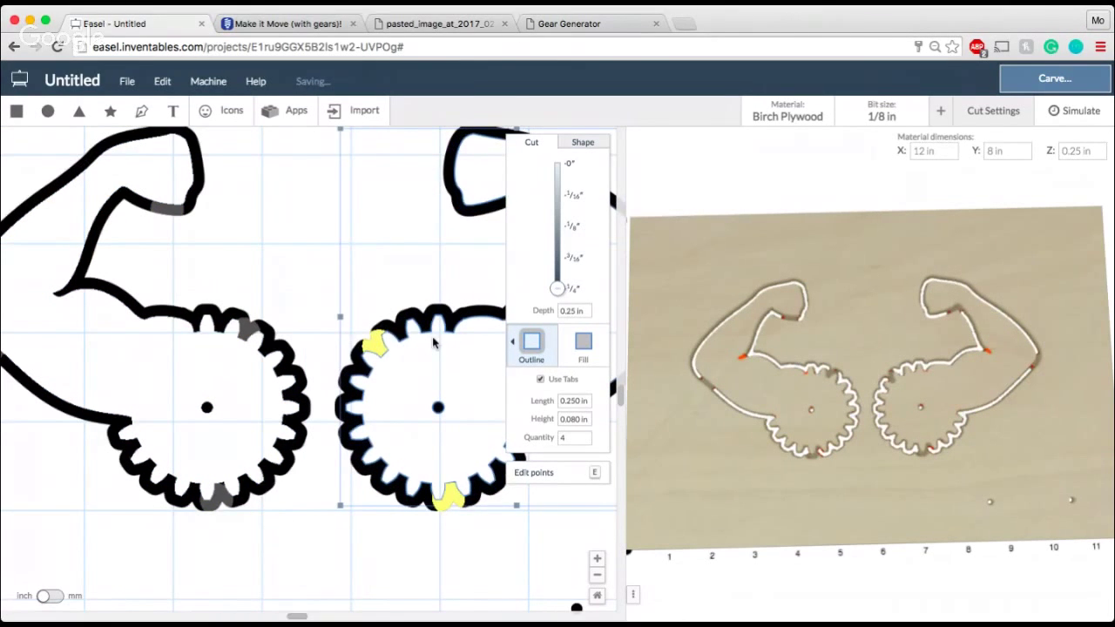
# Turn off holding tabs for both arm gears.
pyautogui.keyDown('shift'); pyautogui.click(300, 400); pyautogui.keyUp('shift')
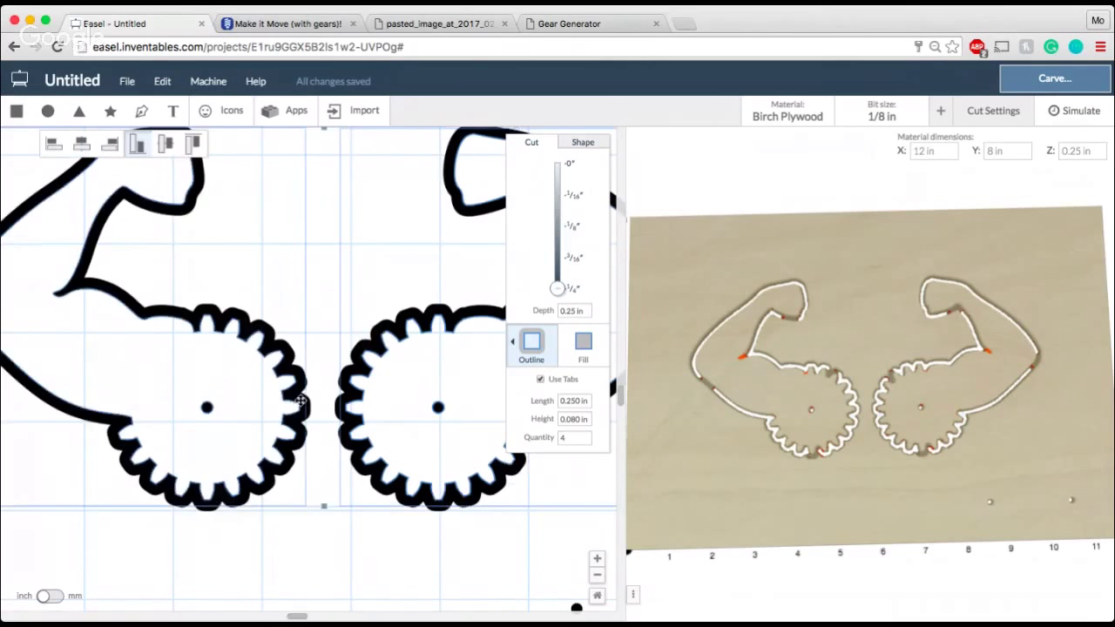
pyautogui.click(541, 380)
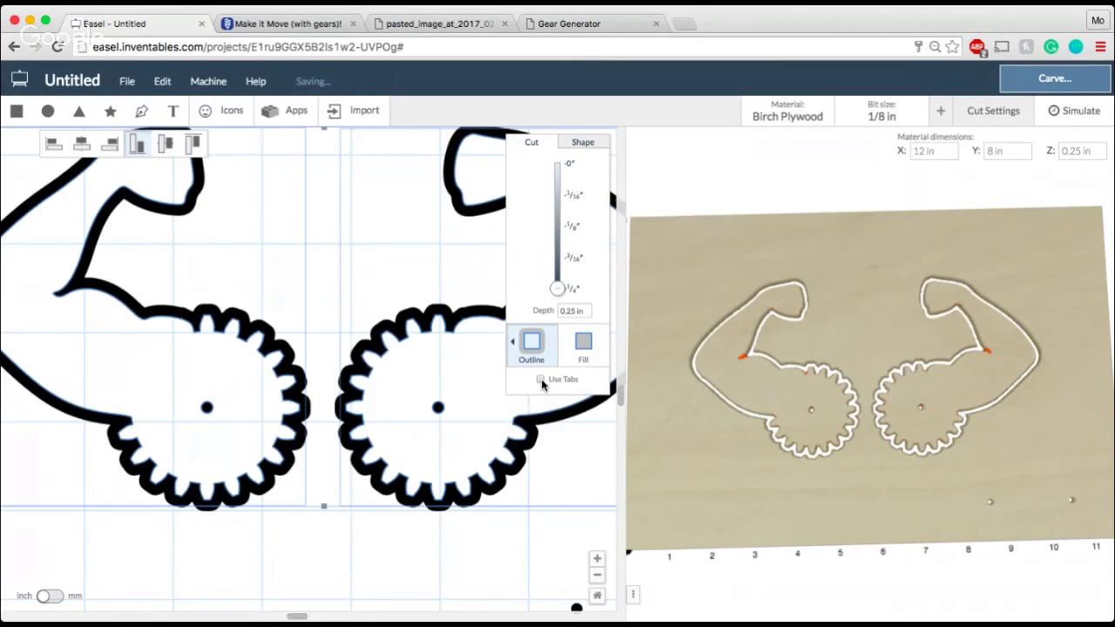
pyautogui.click(457, 530)
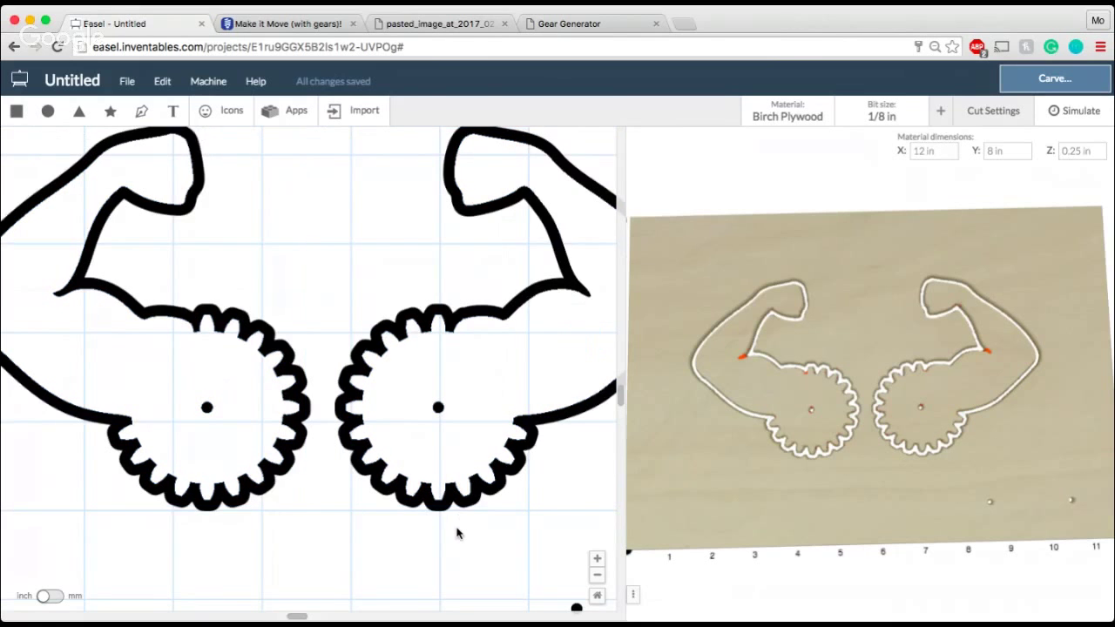
# Move both arm gears up near the board's upper edge and shift the right one closer to the left one.
pyautogui.scroll(-3, 457, 533)
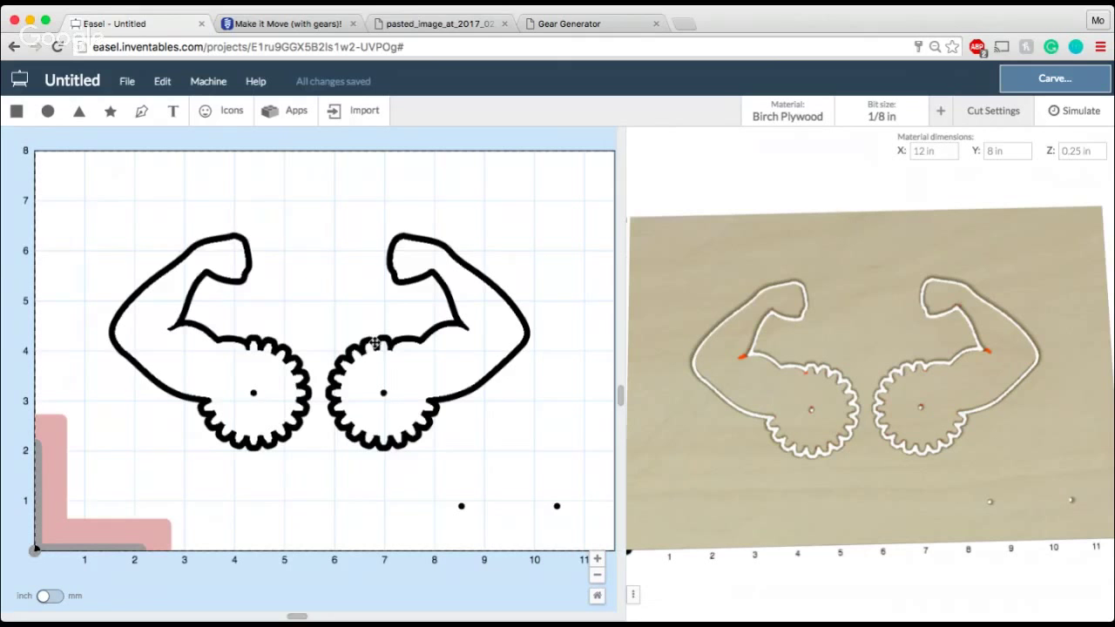
pyautogui.click(421, 279)
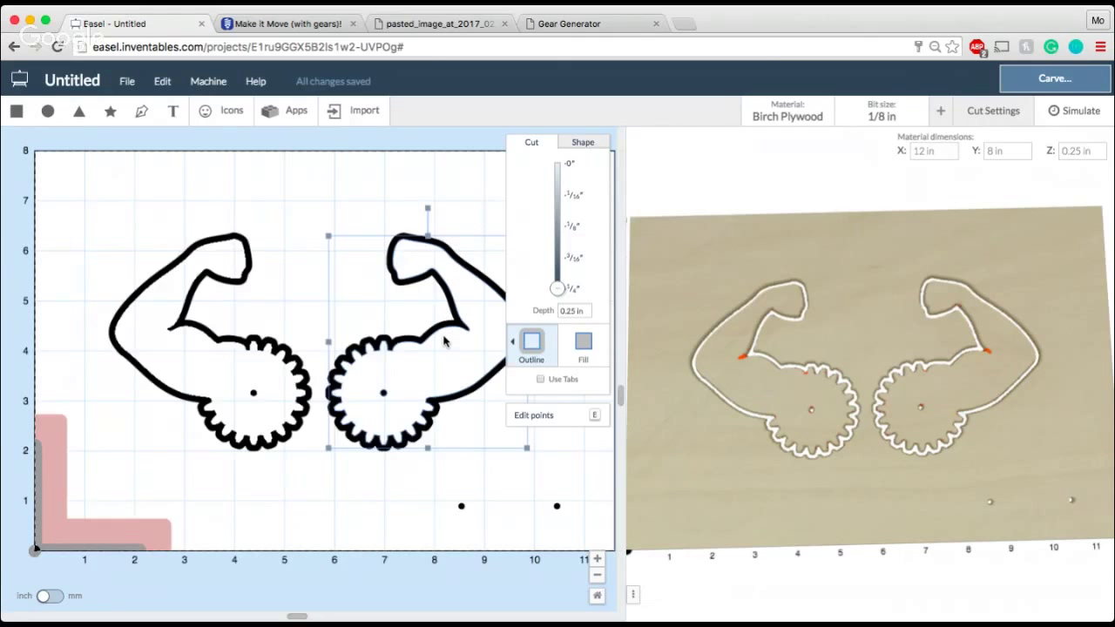
pyautogui.keyDown('shift'); pyautogui.click(285, 359); pyautogui.keyUp('shift')
pyautogui.moveTo(346, 360); pyautogui.dragTo(347, 289)
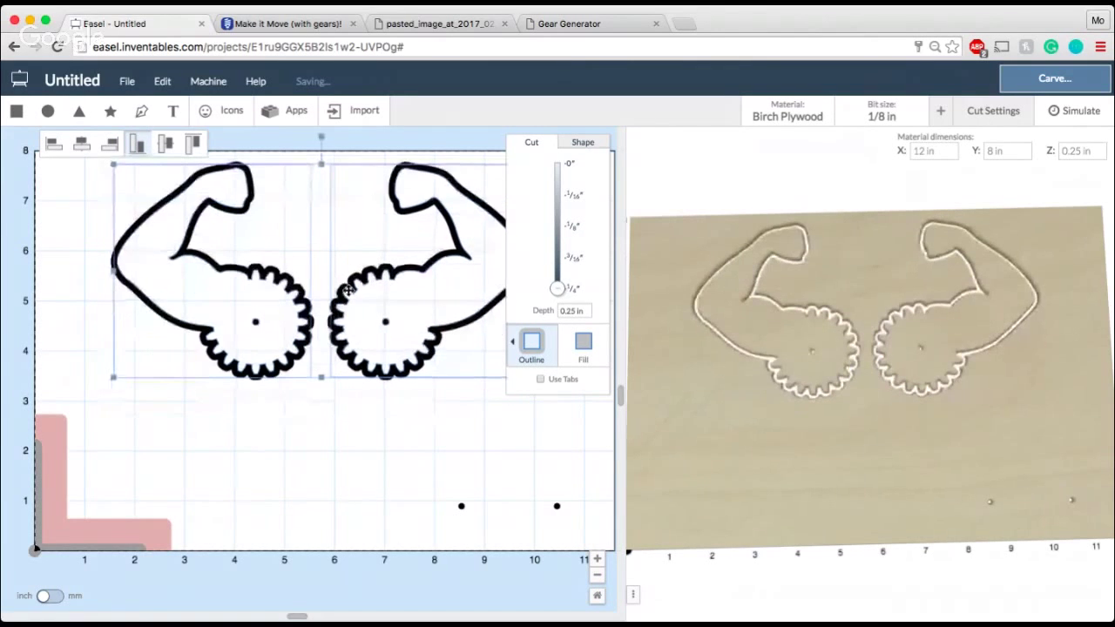
pyautogui.click(351, 400)
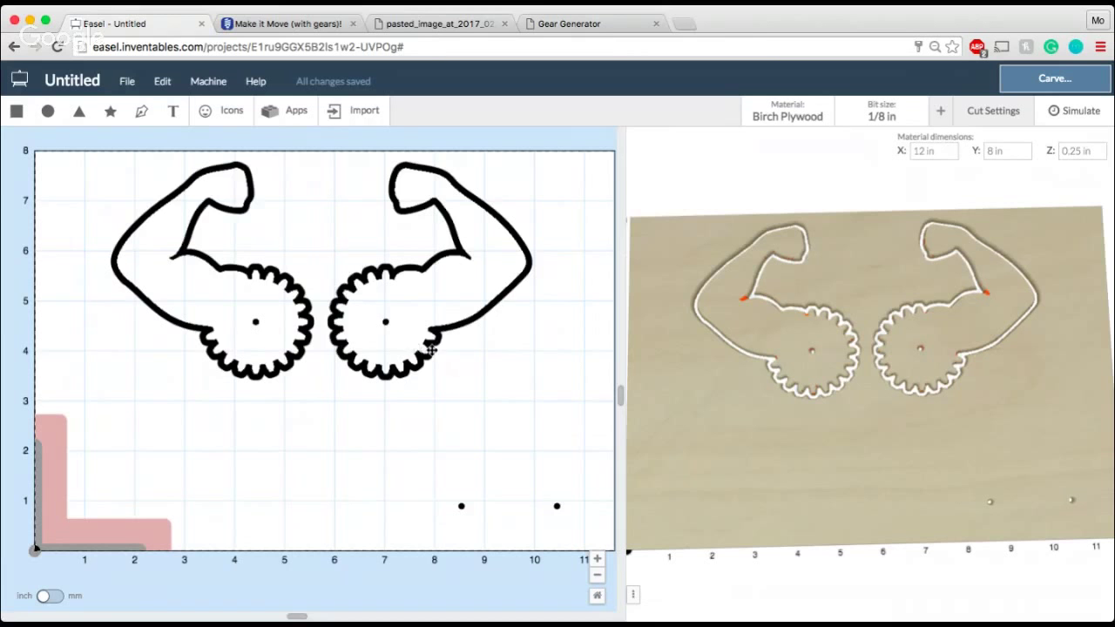
pyautogui.moveTo(431, 350); pyautogui.dragTo(422, 349)
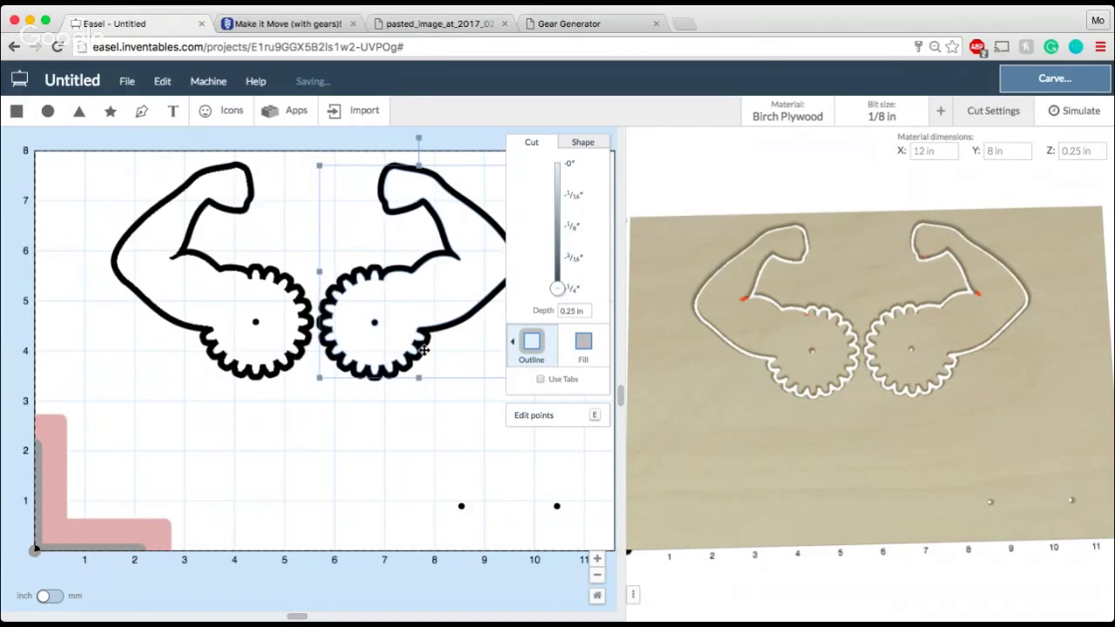
# Compare the loose pair of axle holes with the gear centres and place the pair below the gears.
pyautogui.moveTo(459, 506); pyautogui.dragTo(268, 312)
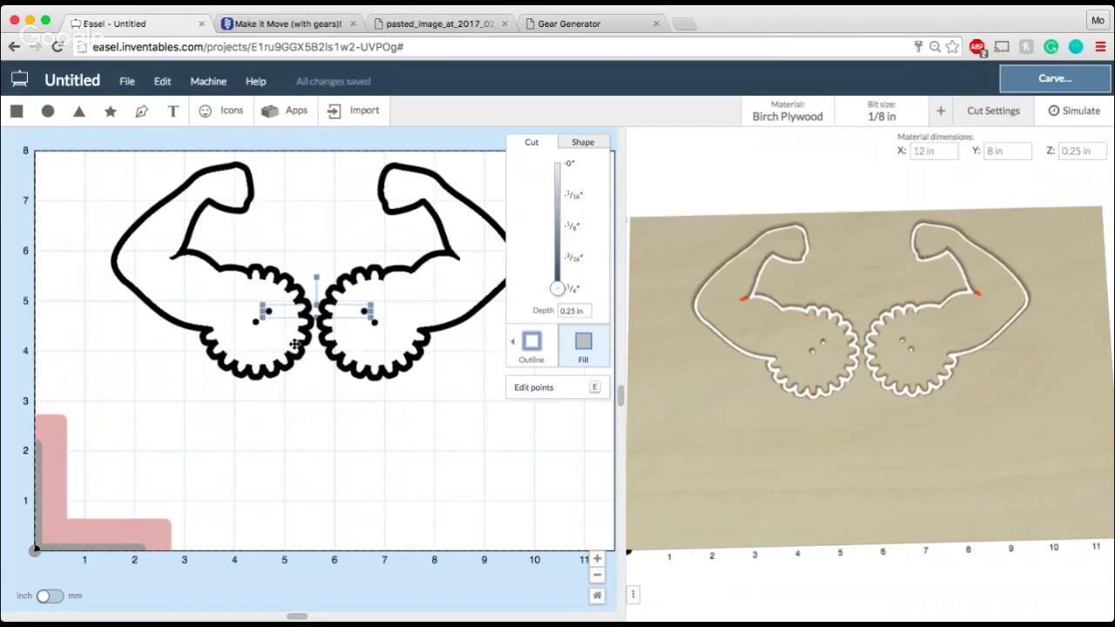
pyautogui.moveTo(362, 310); pyautogui.dragTo(368, 477)
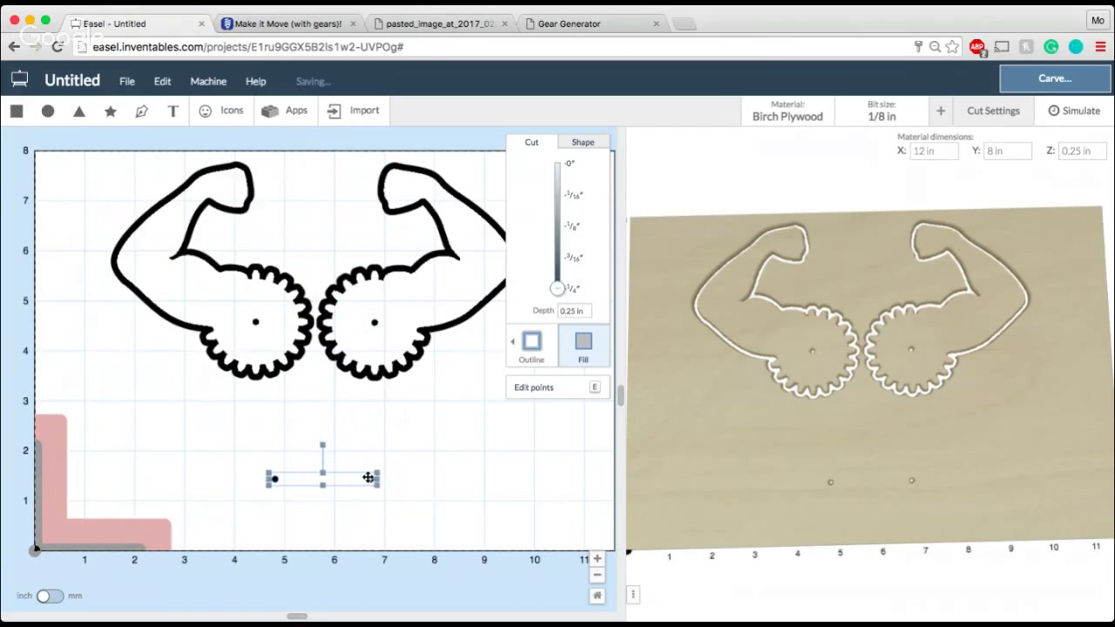
pyautogui.click(360, 381)
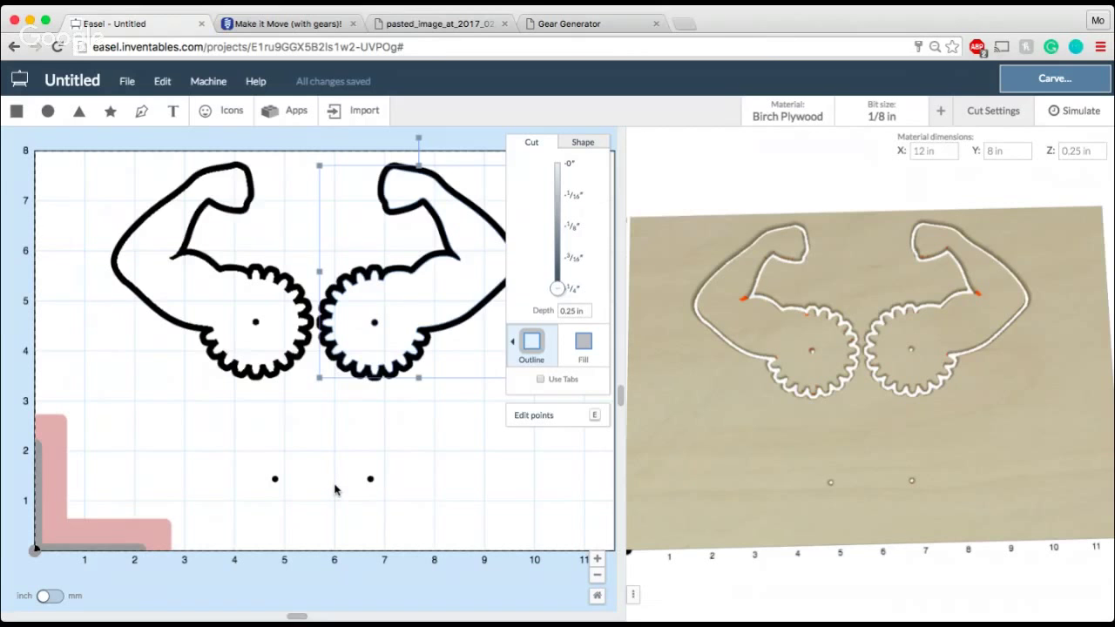
pyautogui.moveTo(374, 482); pyautogui.dragTo(367, 480)
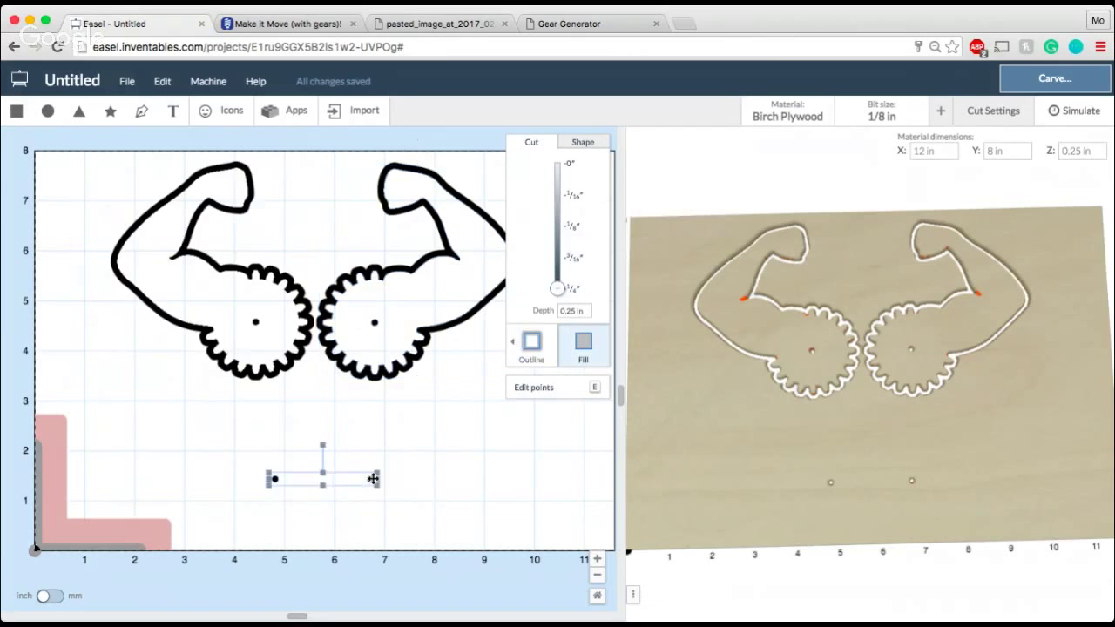
pyautogui.click(435, 423)
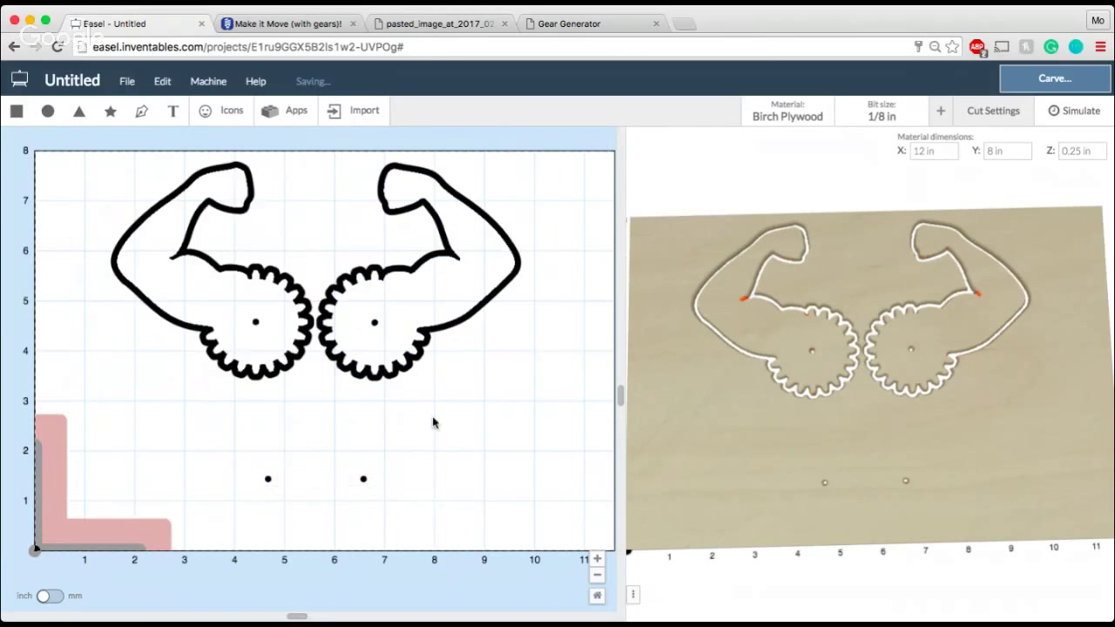
# Draw a base rectangle about 5.2 by 2 in around the axle holes, cut as an outside outline 0.25 in deep.
pyautogui.click(18, 113)
pyautogui.moveTo(189, 451); pyautogui.dragTo(387, 474)
pyautogui.click(532, 341)
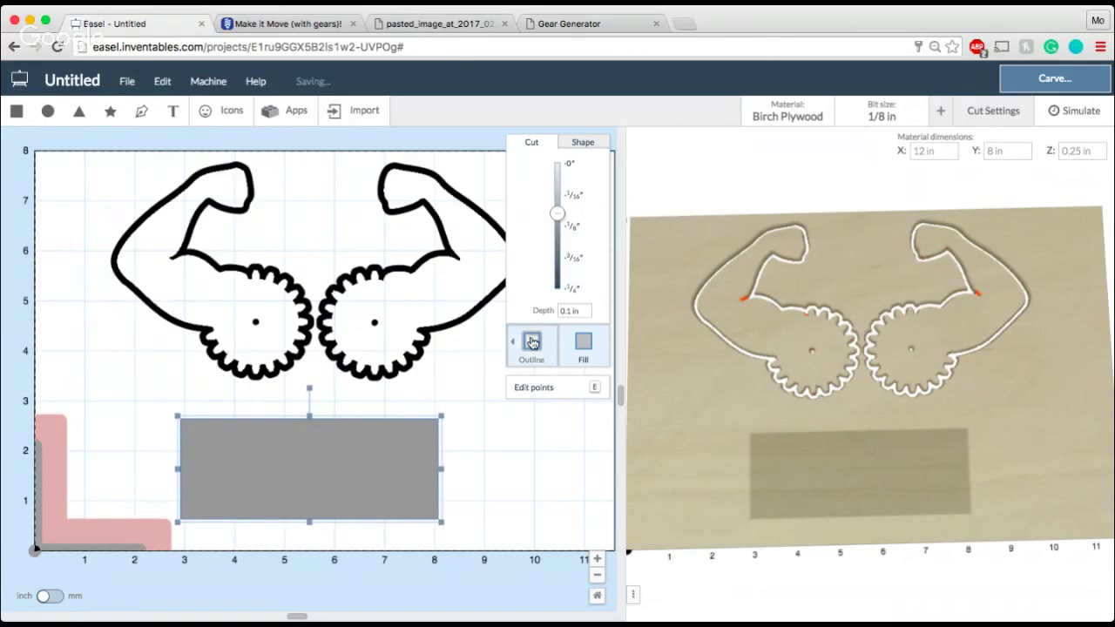
pyautogui.click(428, 342)
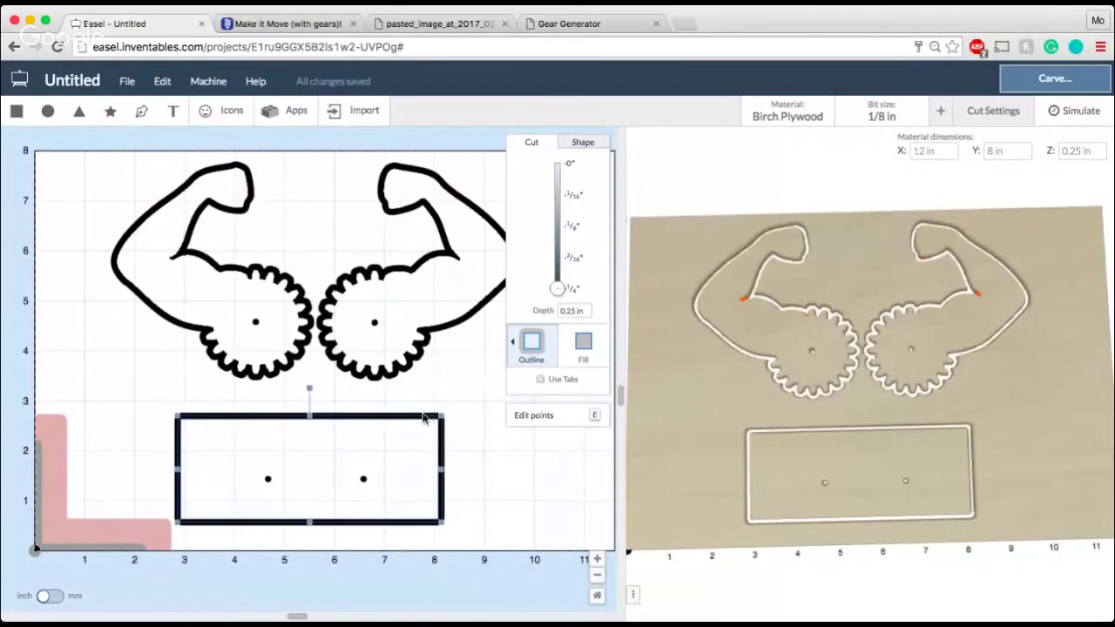
# Centre the pair of axle holes horizontally and vertically within the base rectangle.
pyautogui.click(424, 419)
pyautogui.moveTo(471, 480); pyautogui.dragTo(331, 481)
pyautogui.click(81, 143)
pyautogui.click(165, 144)
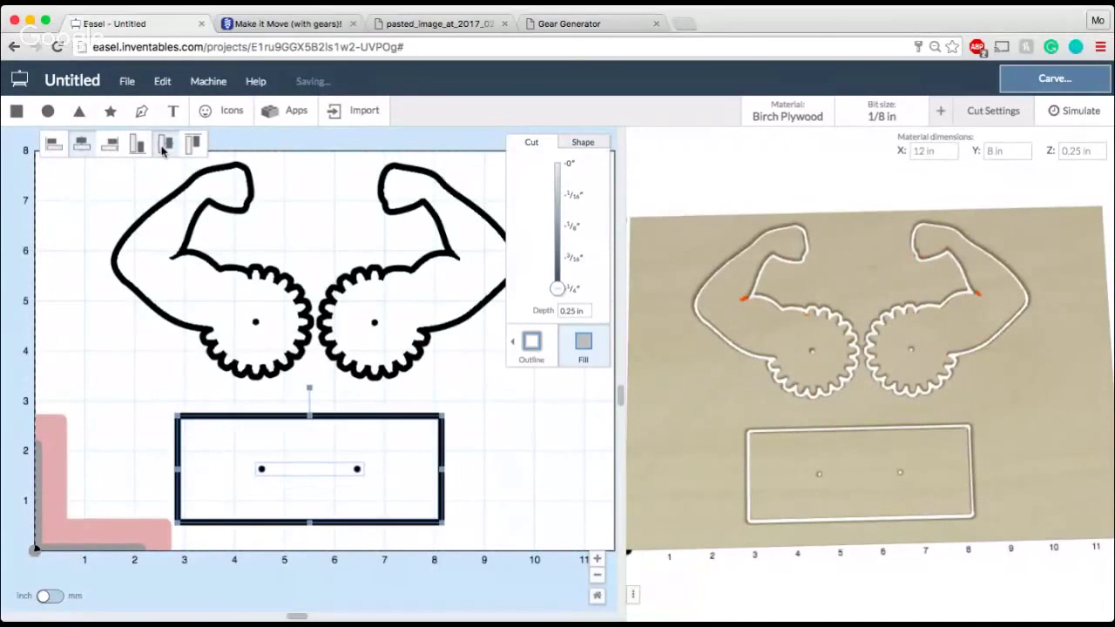
pyautogui.click(460, 474)
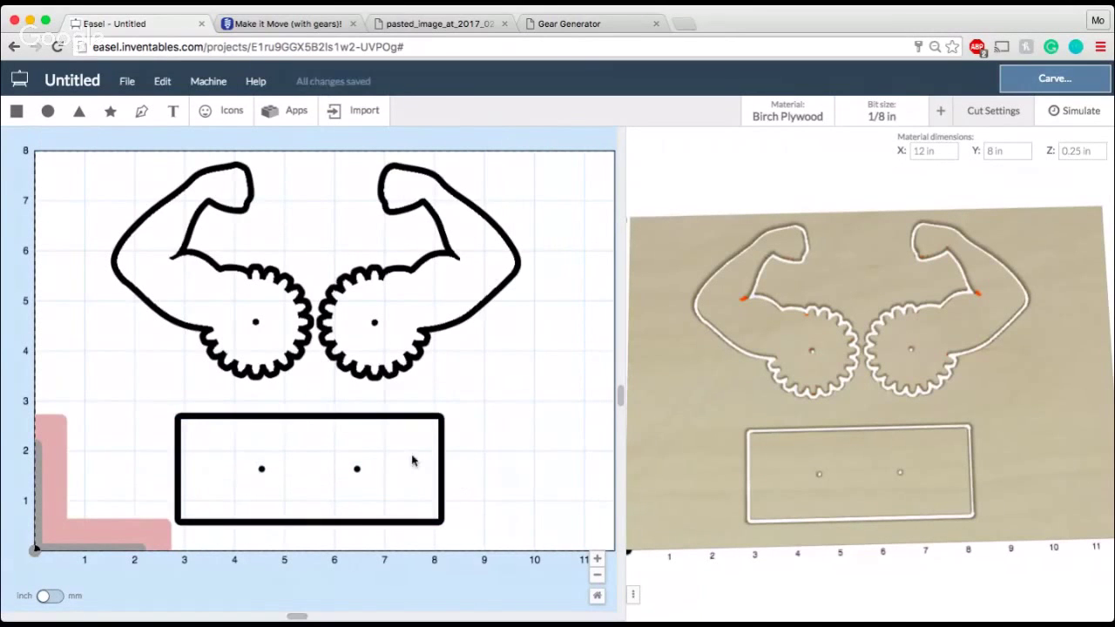
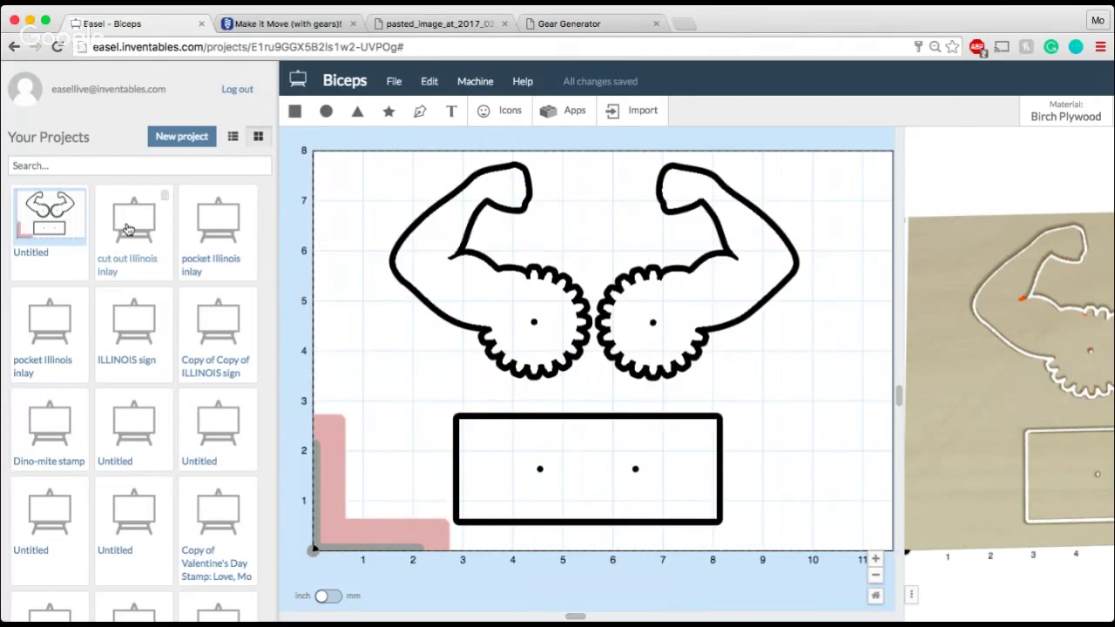
# Show the projects as a list and create a new project.
pyautogui.click(230, 141)
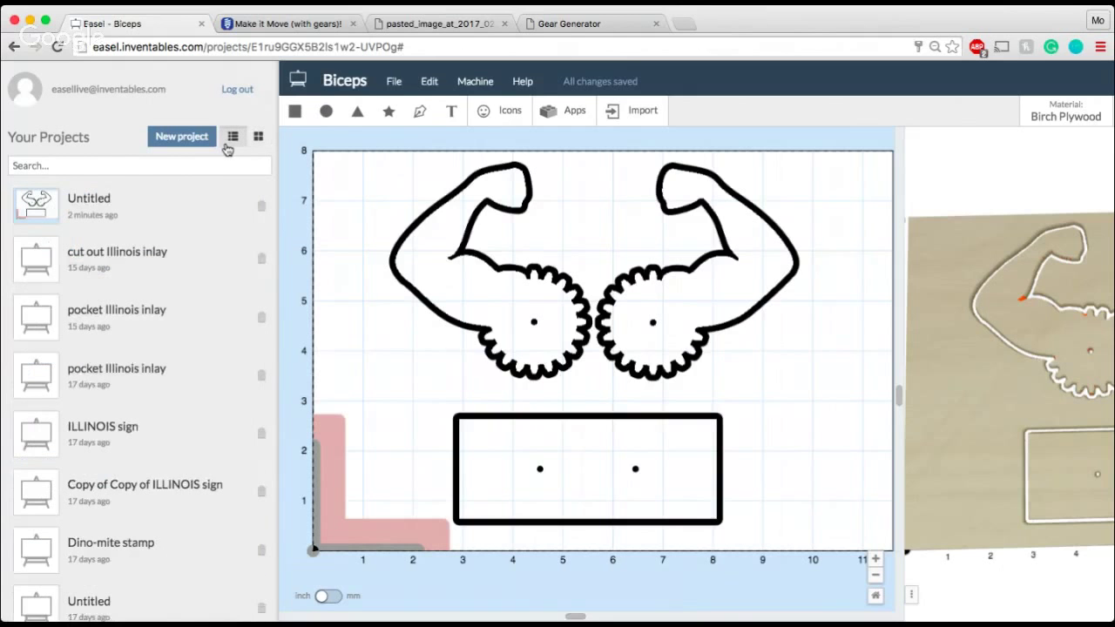
pyautogui.click(202, 139)
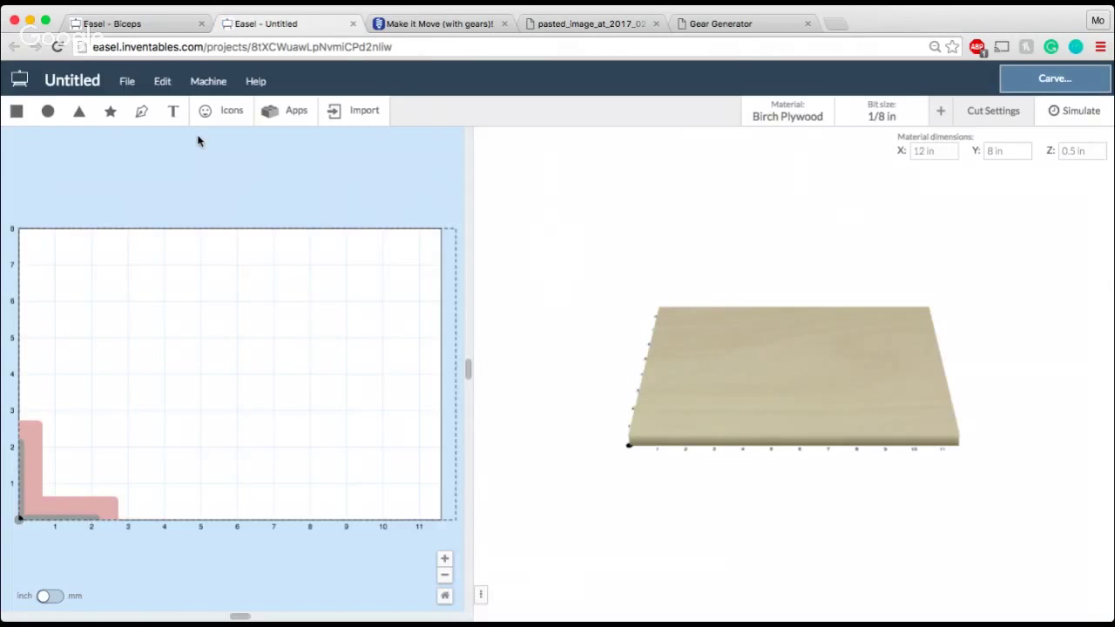
# Rename the untitled project as Spiral Drawing Toy.
pyautogui.click(92, 82)
pyautogui.write('Sp')
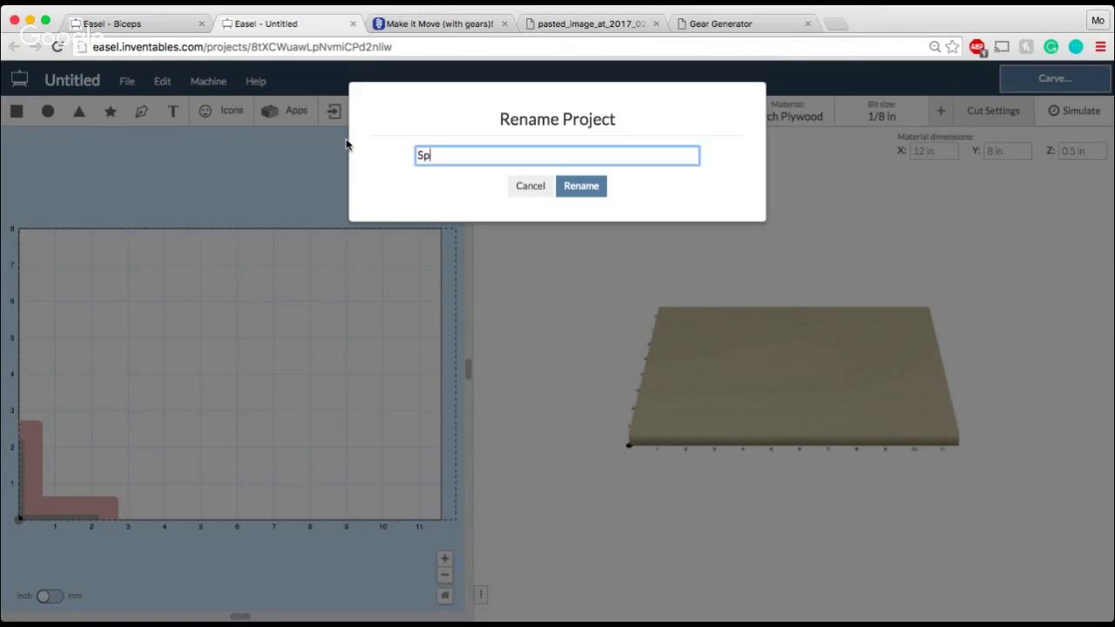
pyautogui.write('iral Drawing Toy')
pyautogui.click(596, 184)
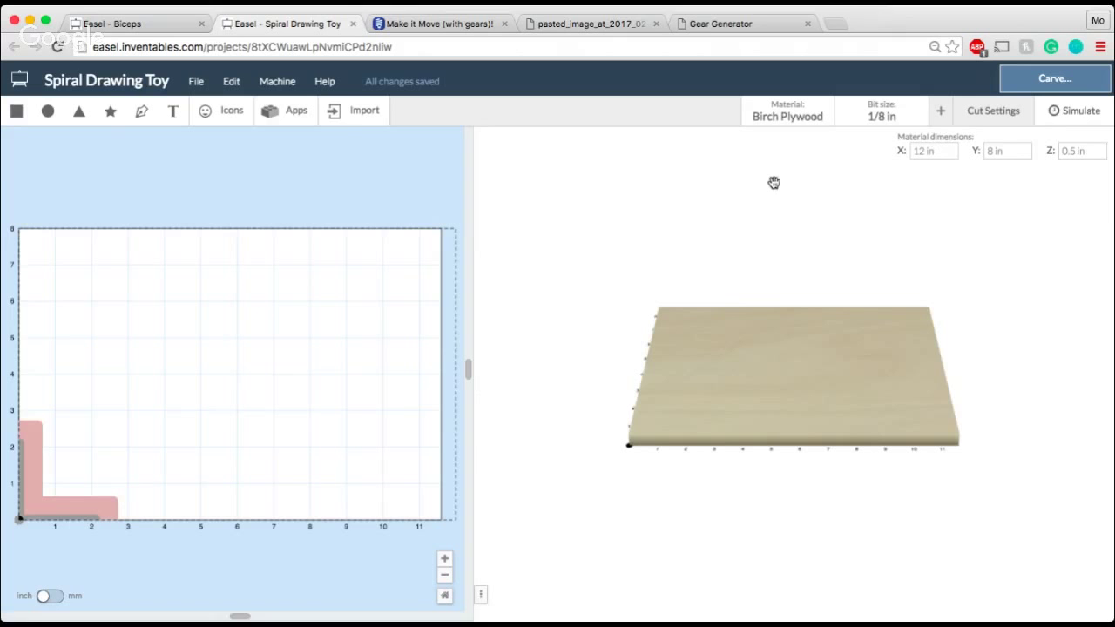
# Choose the 1/16 in upcut bit and set the birch plywood's thickness to 0.125 in.
pyautogui.click(895, 127)
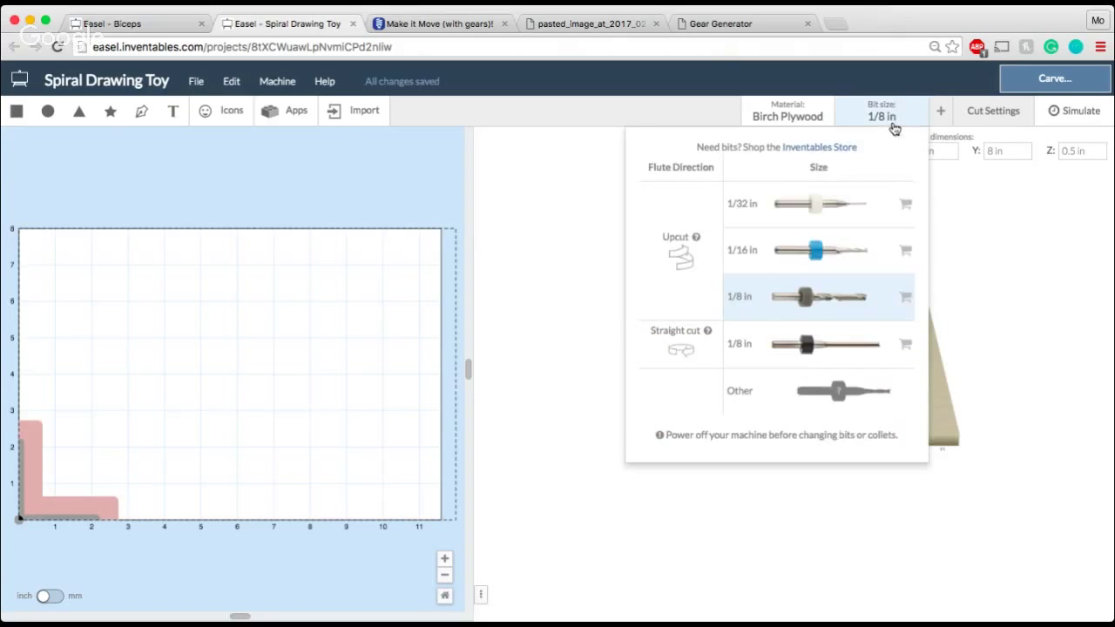
pyautogui.click(828, 258)
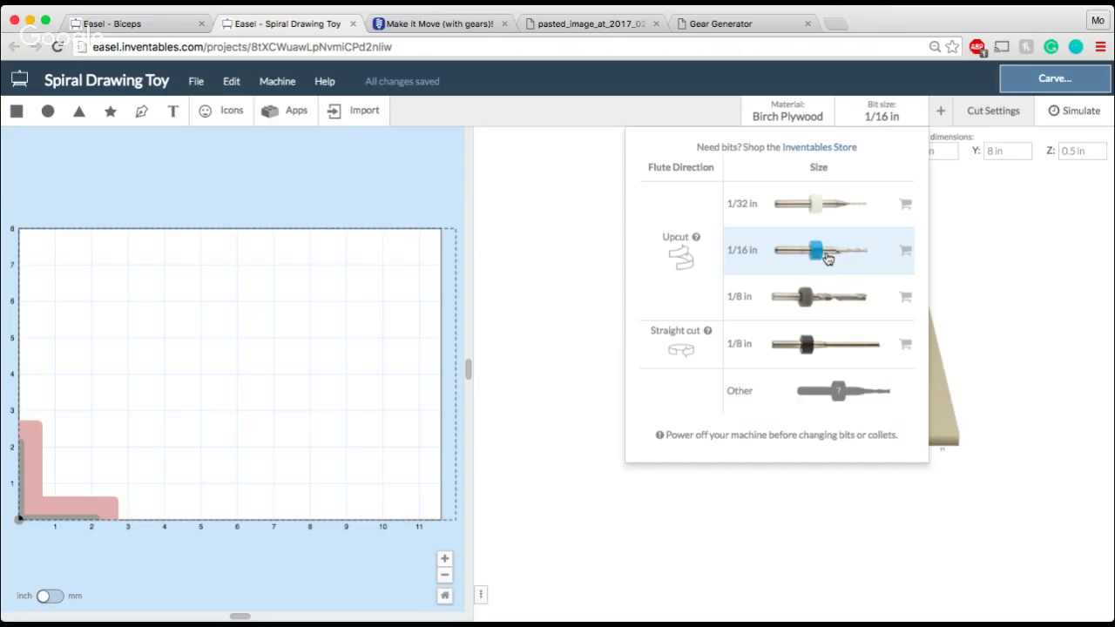
pyautogui.click(958, 247)
pyautogui.click(1071, 154)
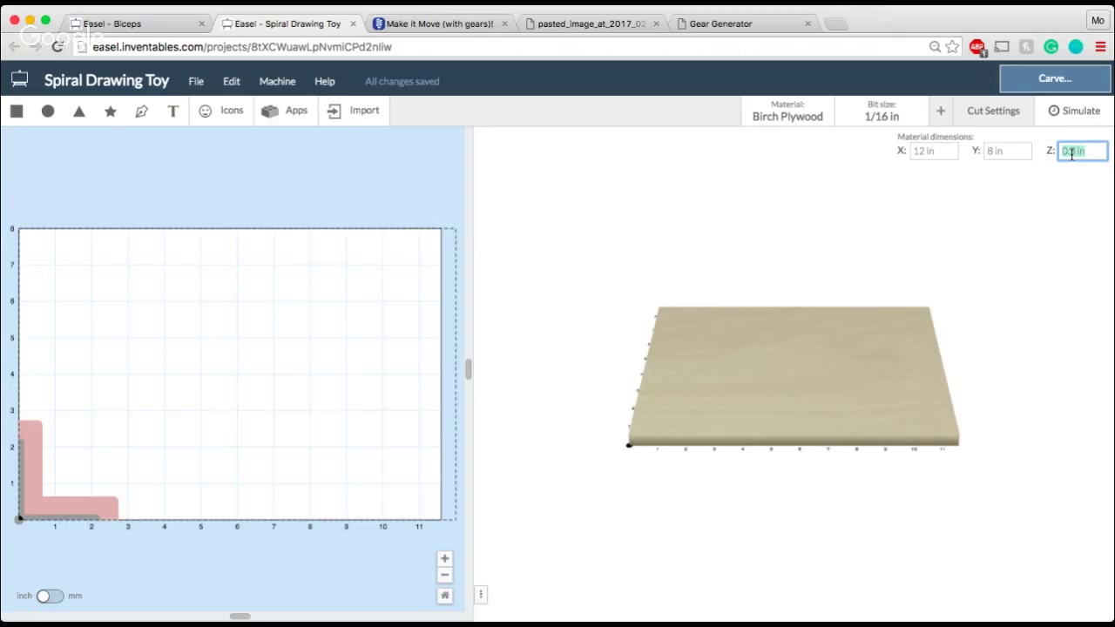
pyautogui.write('0.125')
pyautogui.moveTo(918, 279); pyautogui.dragTo(836, 548)
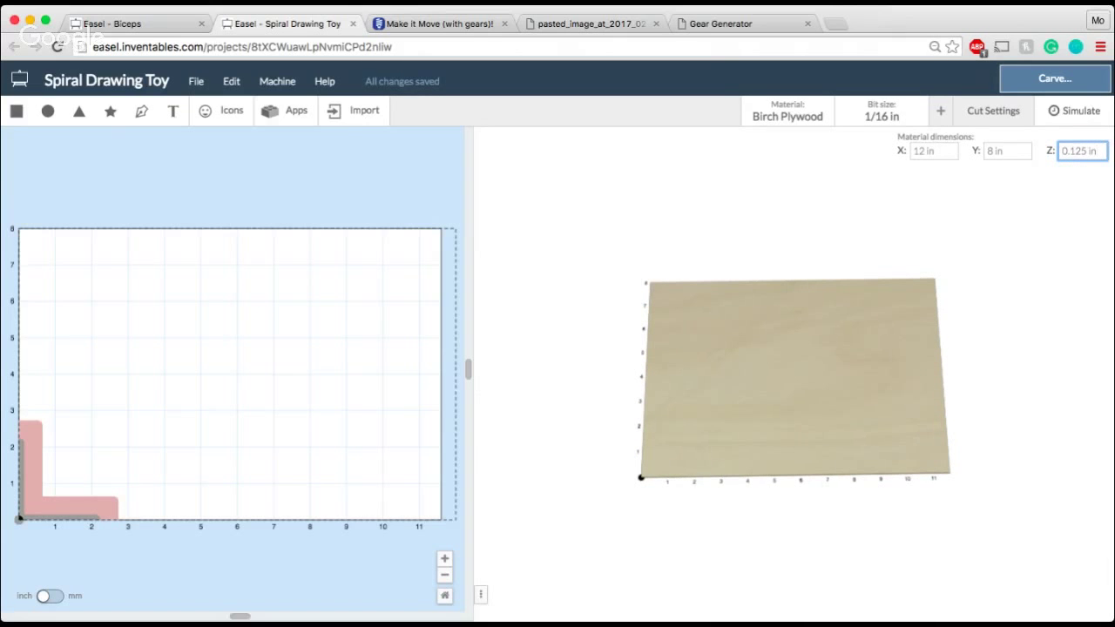
# Widen the design area and open the Gear Generator from the app library.
pyautogui.moveTo(477, 594); pyautogui.dragTo(599, 595)
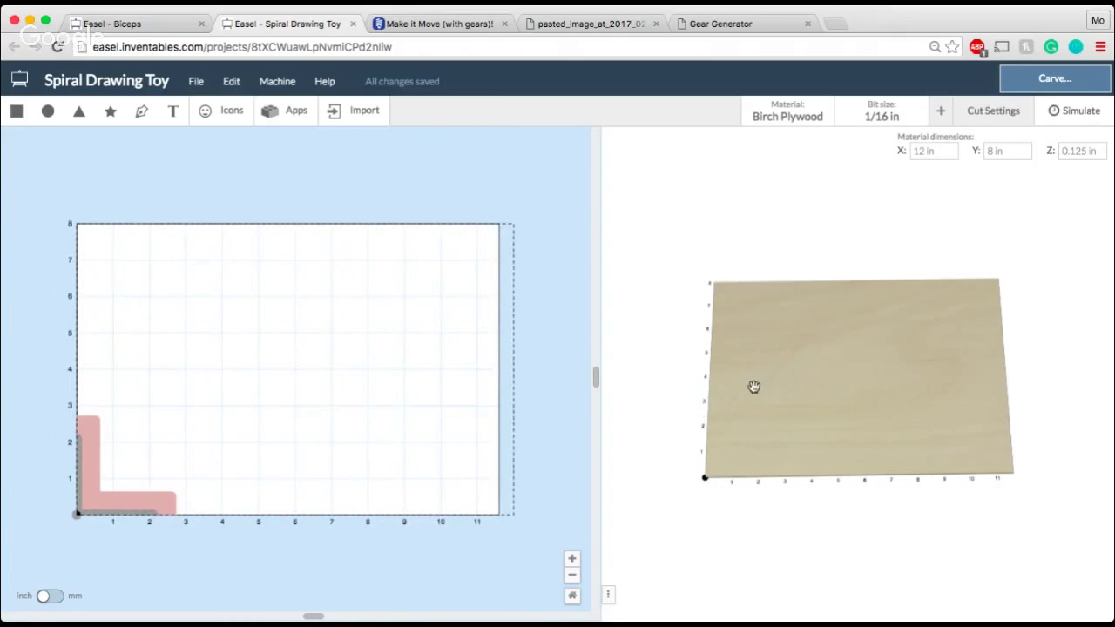
pyautogui.scroll(8, 757, 385)
pyautogui.scroll(-5, 757, 385)
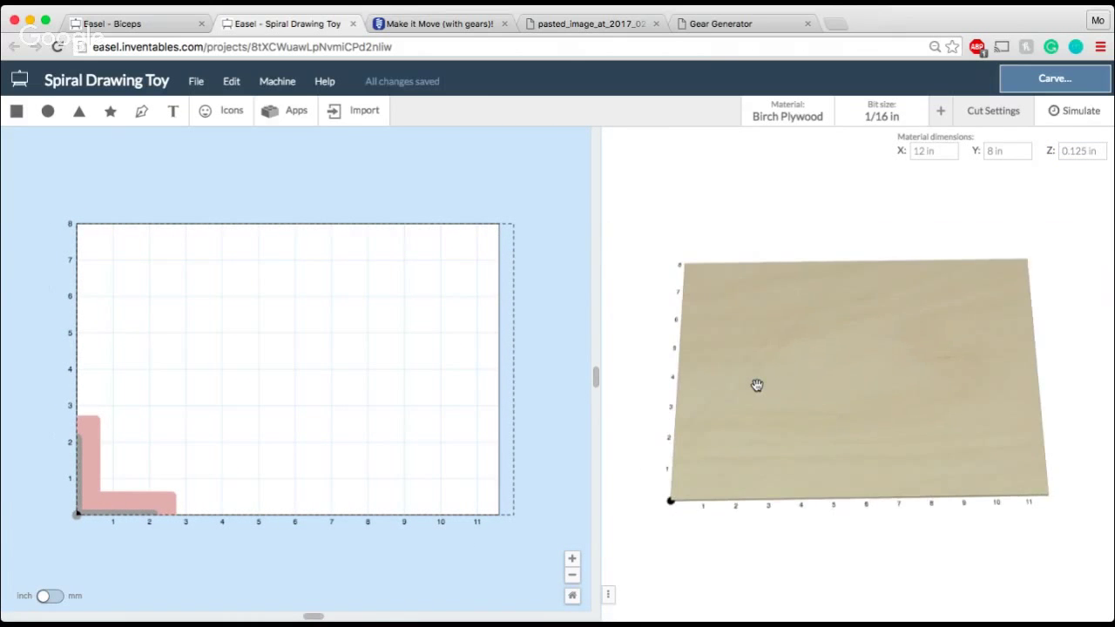
pyautogui.moveTo(757, 385); pyautogui.dragTo(757, 447)
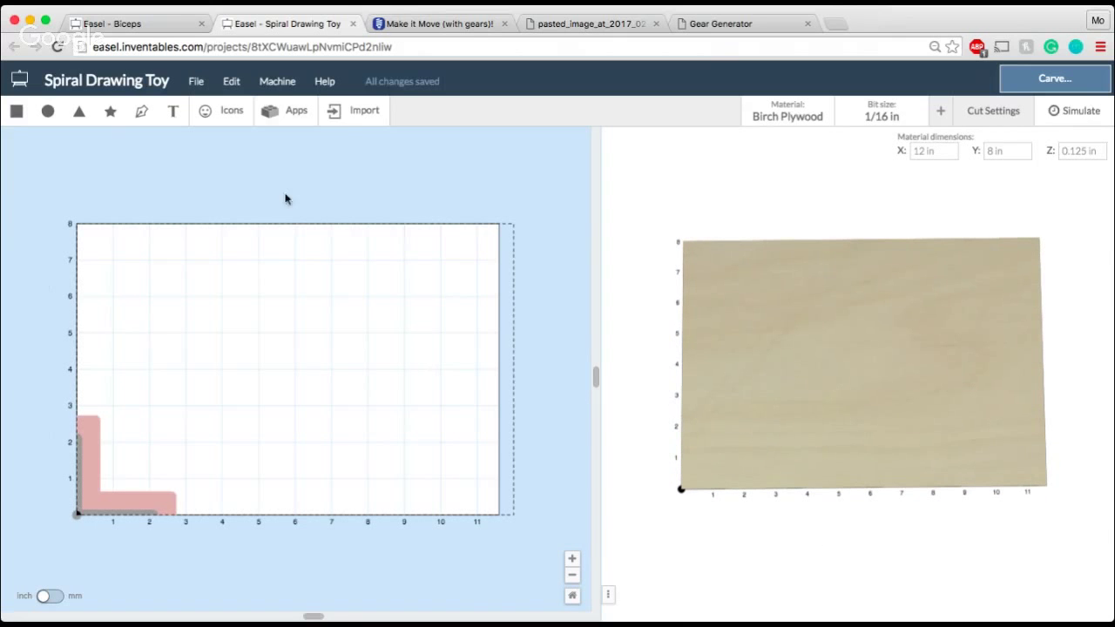
pyautogui.click(283, 118)
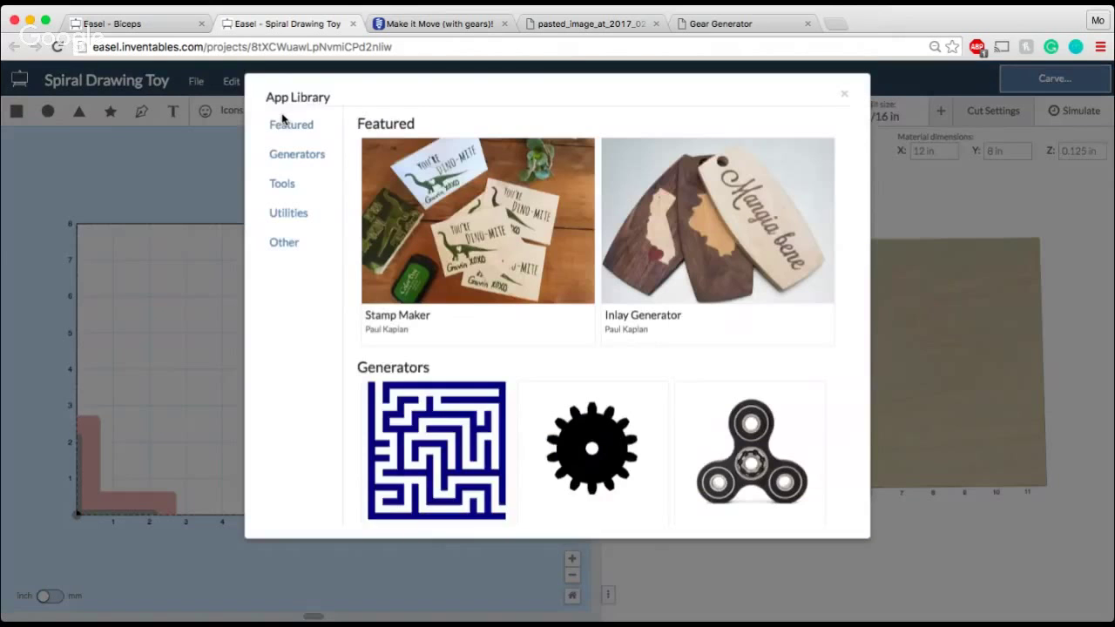
pyautogui.scroll(-3, 610, 366)
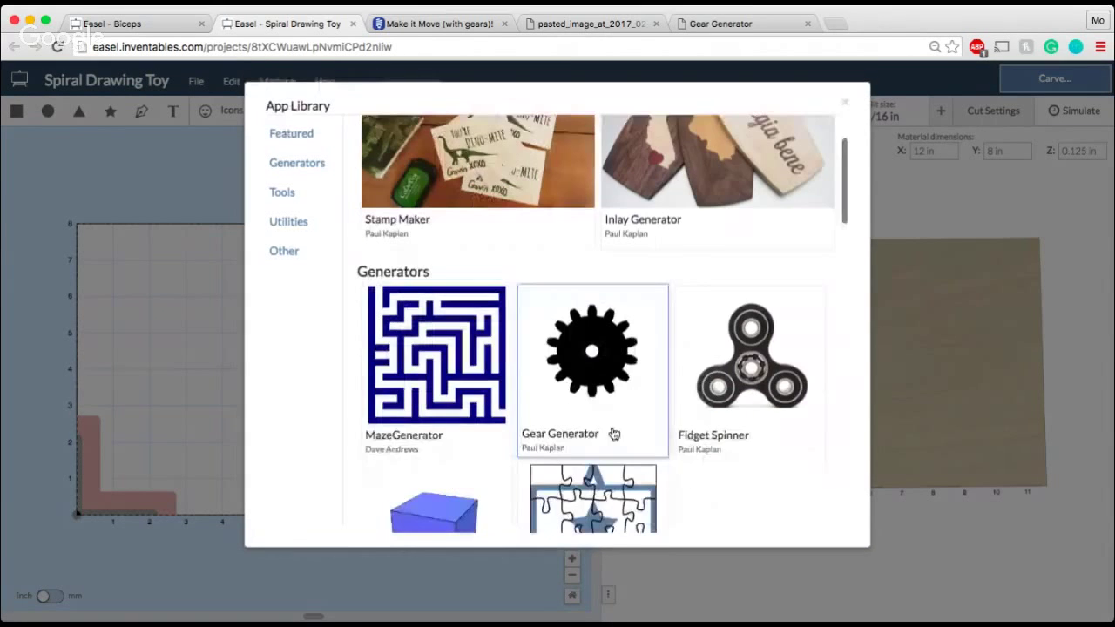
pyautogui.click(604, 421)
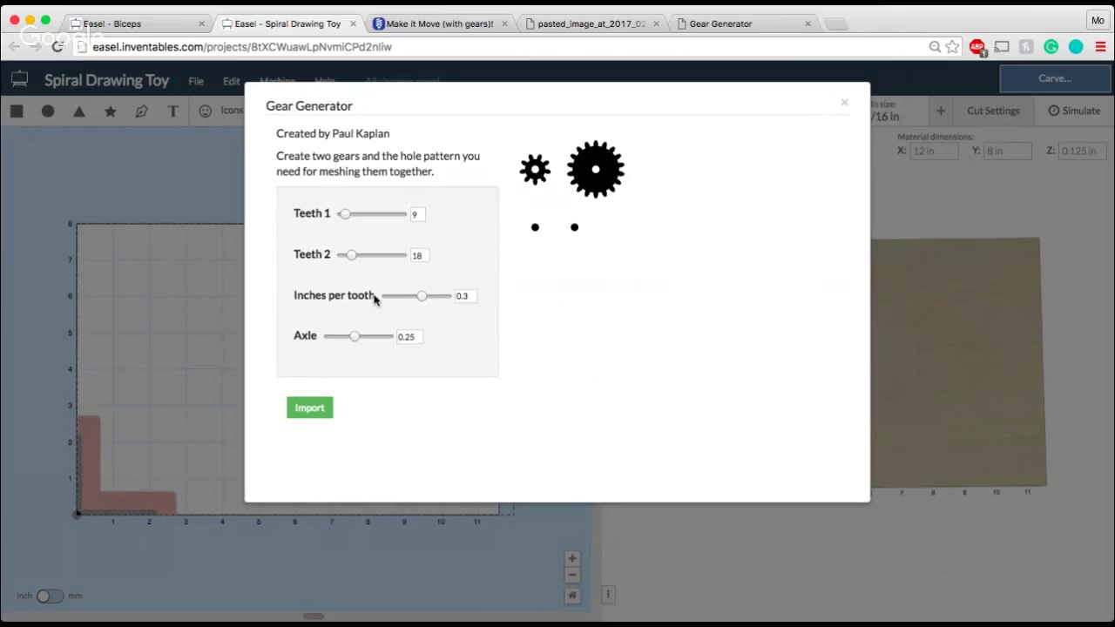
# Set the first generated gear to 100 teeth and the second to 75 teeth.
pyautogui.click(415, 214)
pyautogui.write('100')
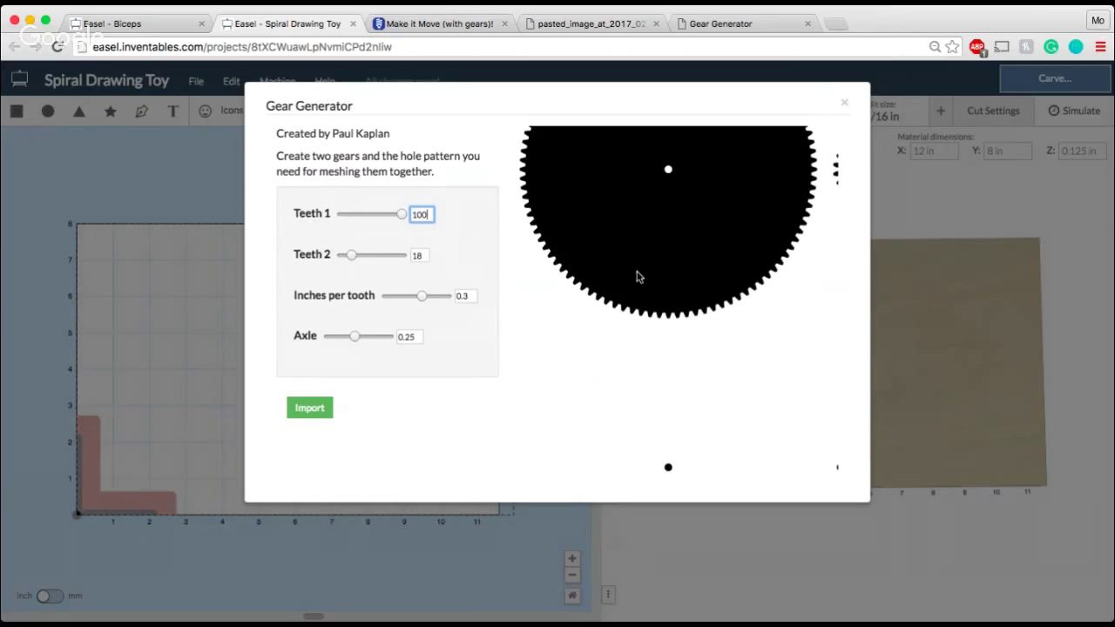
pyautogui.click(418, 256)
pyautogui.doubleClick(419, 256)
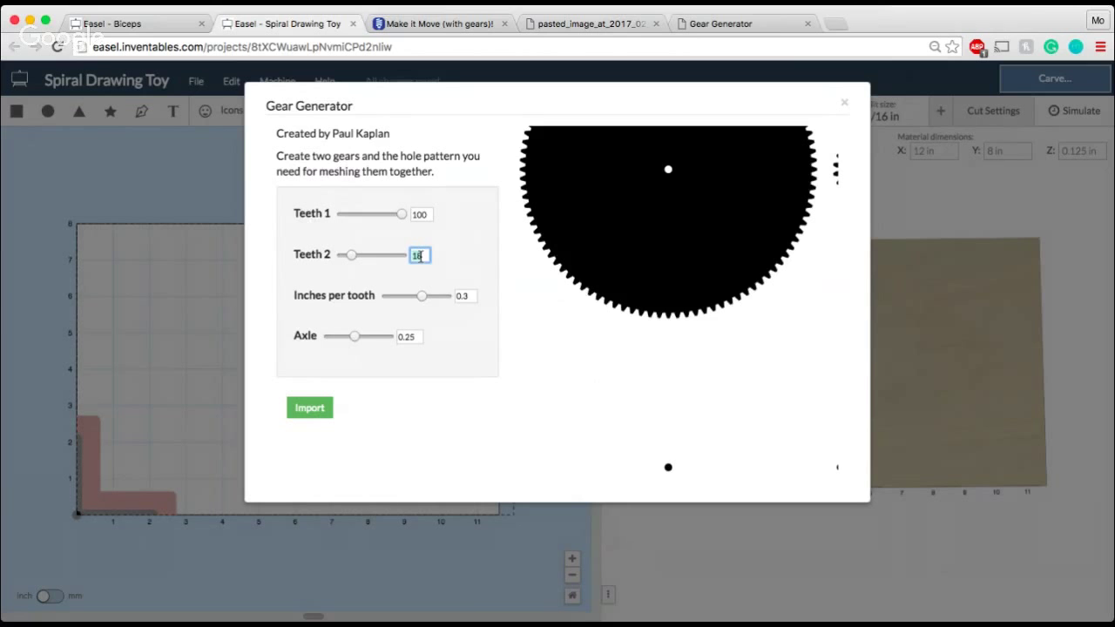
pyautogui.write('75')
pyautogui.press('Tab')
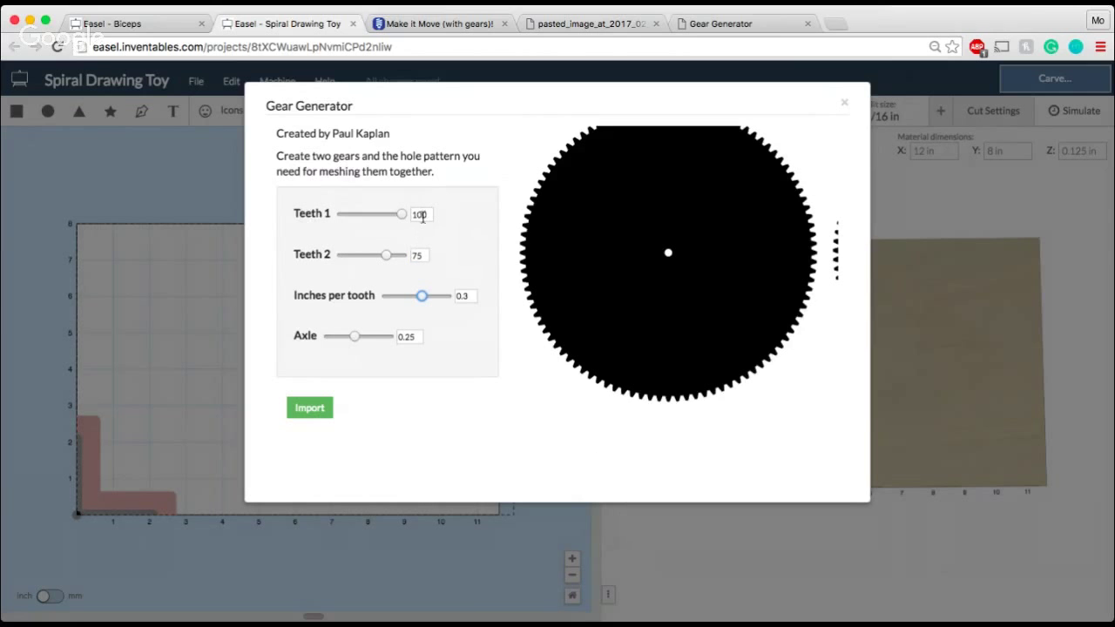
# Set the tooth spacing to 0.2 in per tooth, keep the 0.25 in axle, and import the gears at original size.
pyautogui.click(467, 297)
pyautogui.press('BackSpace')
pyautogui.write('.2')
pyautogui.click(414, 336)
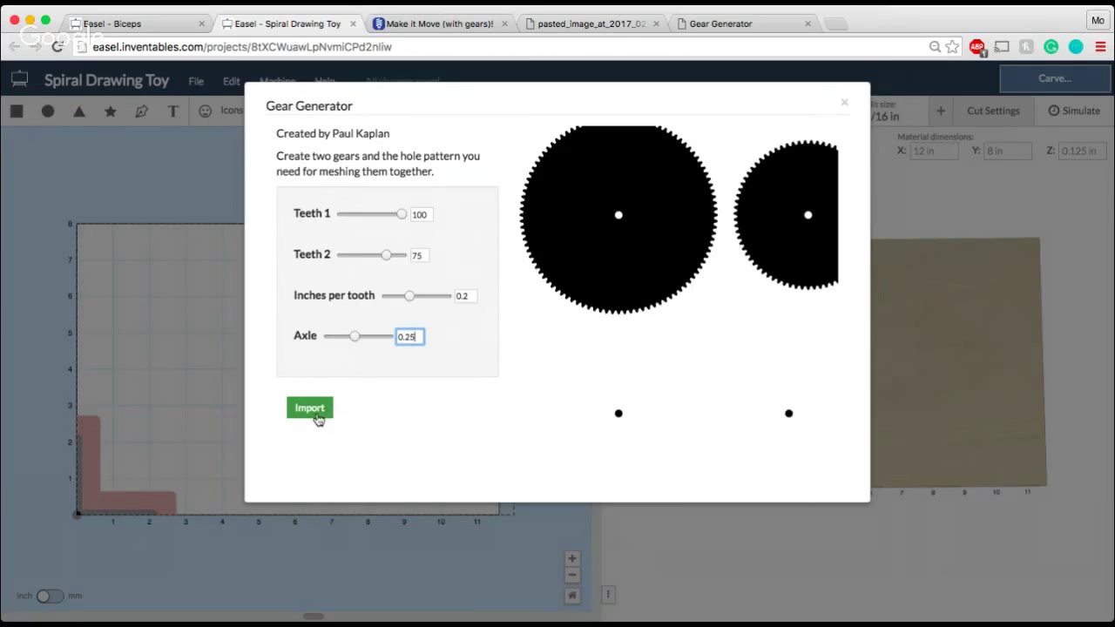
pyautogui.click(317, 413)
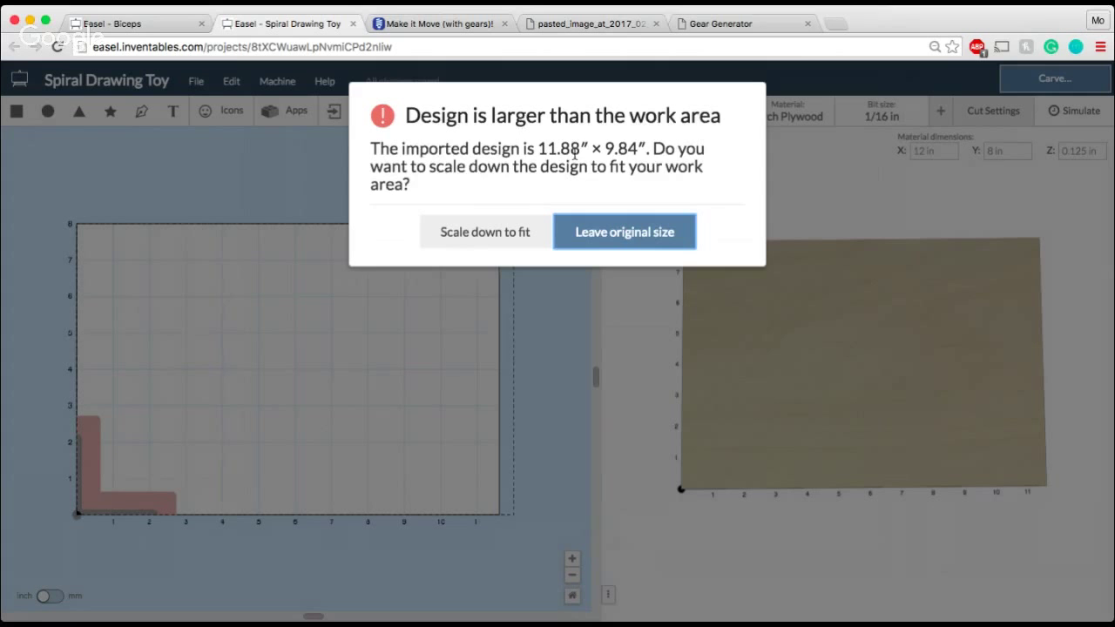
pyautogui.click(615, 229)
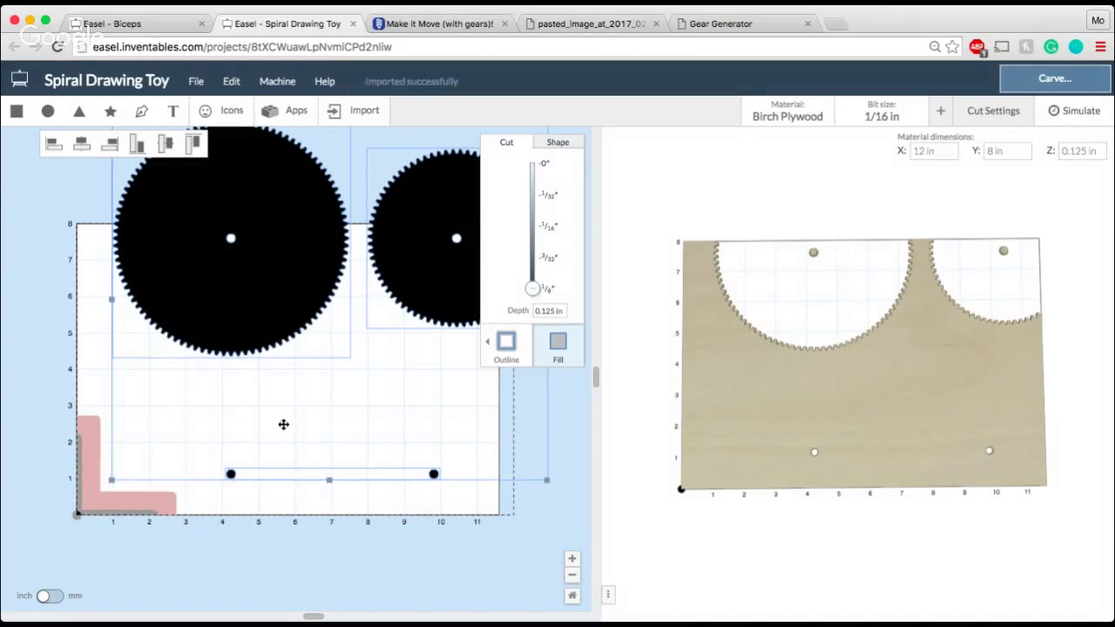
# Delete the pair of axle holes below the imported gears.
pyautogui.click(253, 494)
pyautogui.click(232, 474)
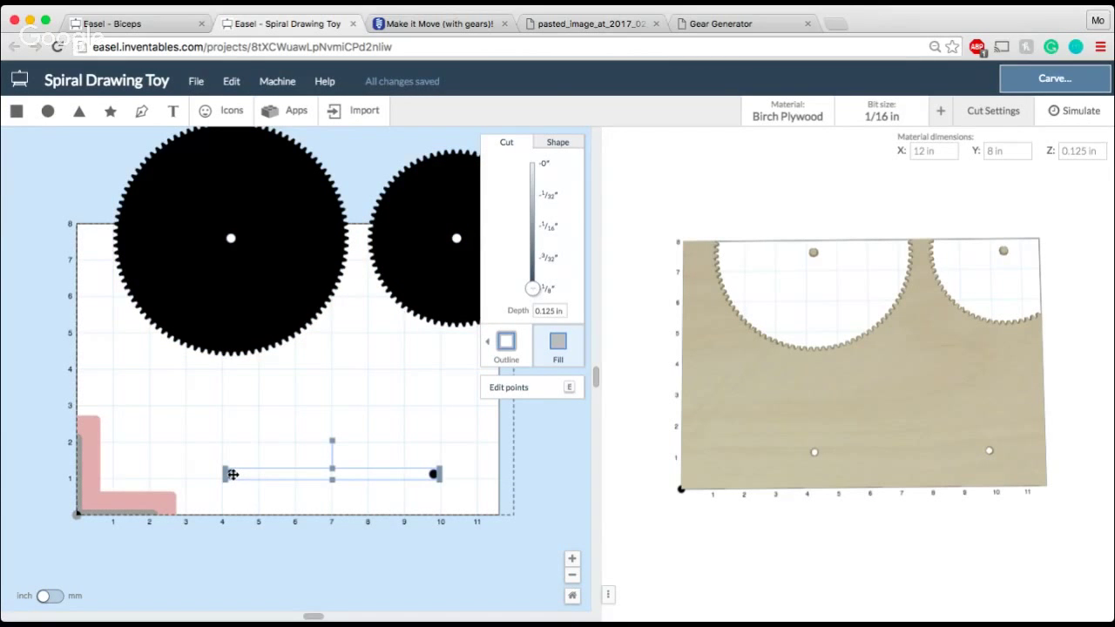
pyautogui.press('Delete')
# Move the 100-tooth gear fully into the material's right half and the 75-tooth gear mostly off its upper-left corner.
pyautogui.moveTo(241, 291); pyautogui.dragTo(265, 404)
pyautogui.moveTo(413, 200); pyautogui.dragTo(4, 163)
pyautogui.moveTo(226, 294); pyautogui.dragTo(321, 299)
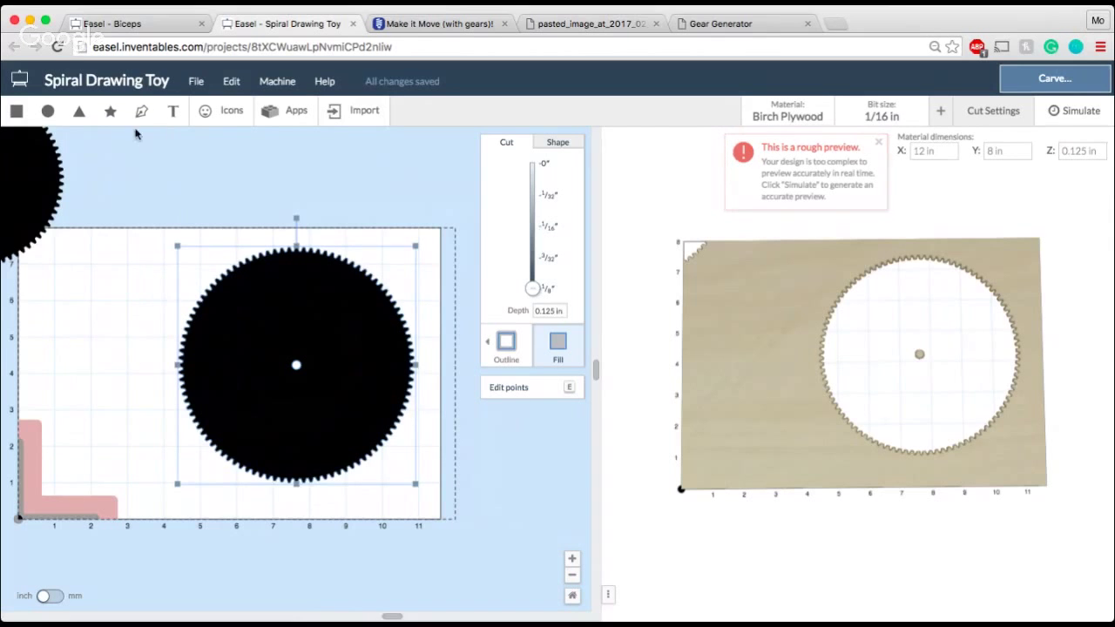
# Add a square and set its width and height to 7.5 in.
pyautogui.click(16, 114)
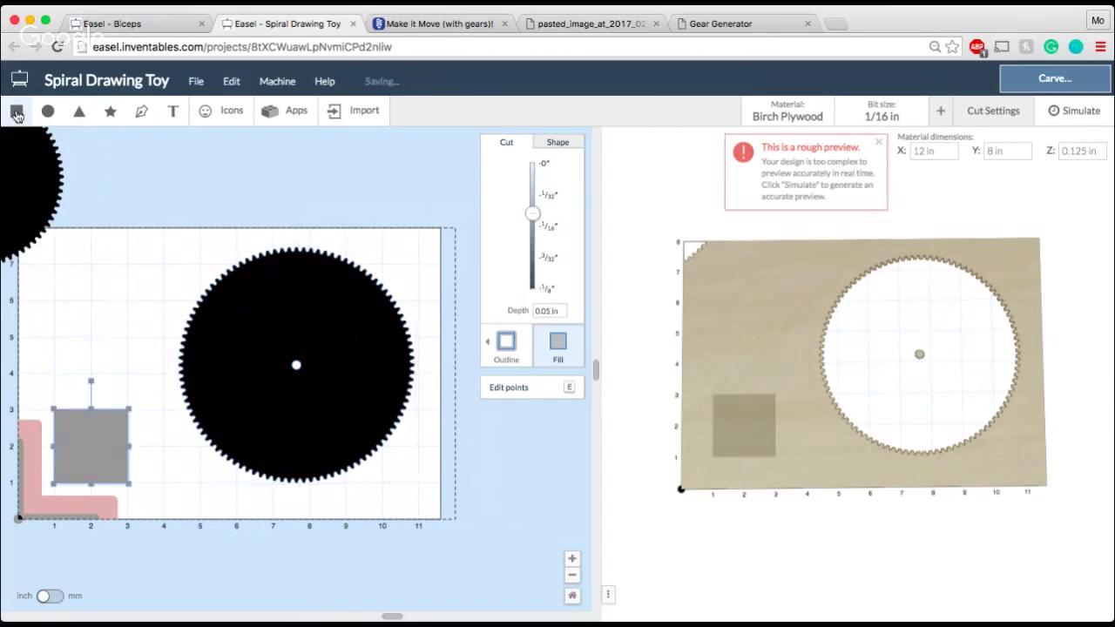
pyautogui.click(561, 143)
pyautogui.click(542, 232)
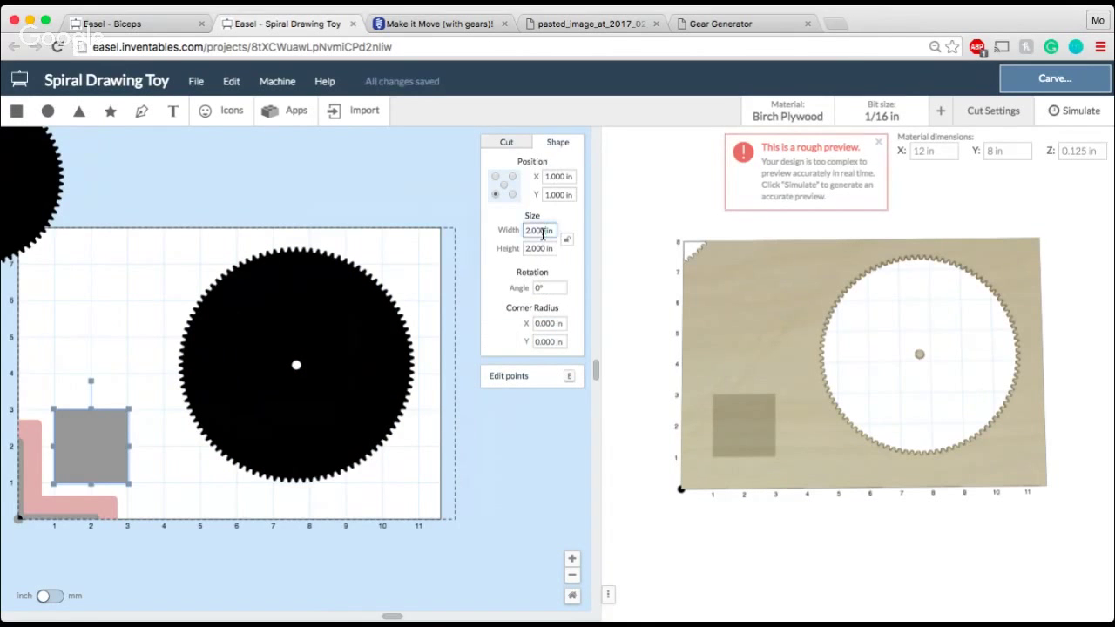
pyautogui.write('7.5')
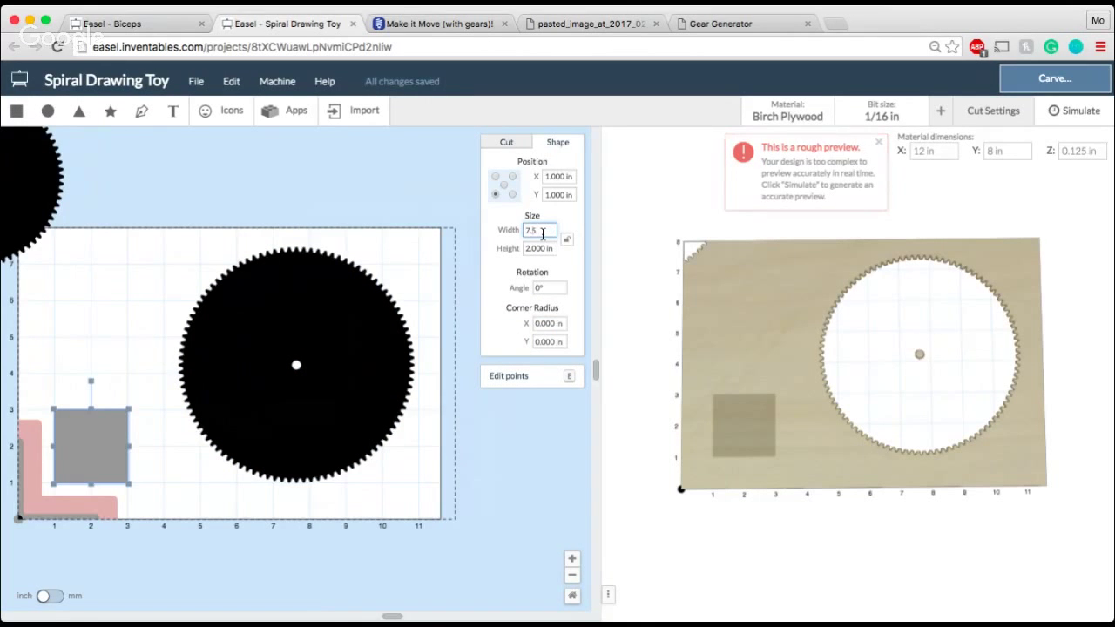
pyautogui.press('Tab')
pyautogui.write('7.5')
pyautogui.press('Return')
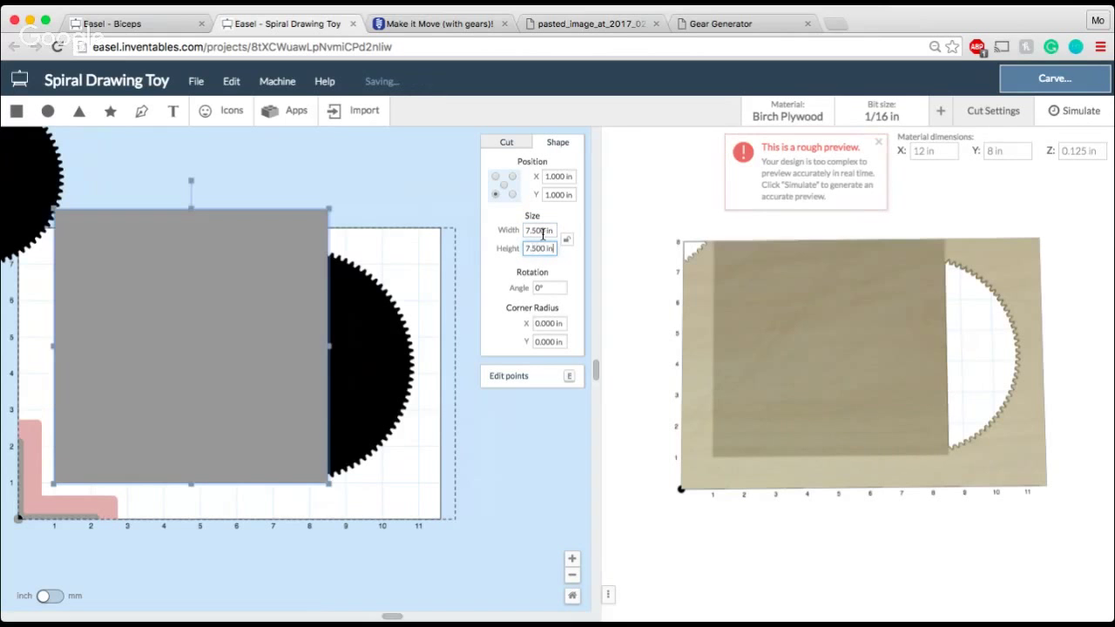
# Place the 7.5 in square around the 100-tooth gear, at about X 3.81 and Y 0.35 in, and send it to the back.
pyautogui.moveTo(200, 311); pyautogui.dragTo(302, 337)
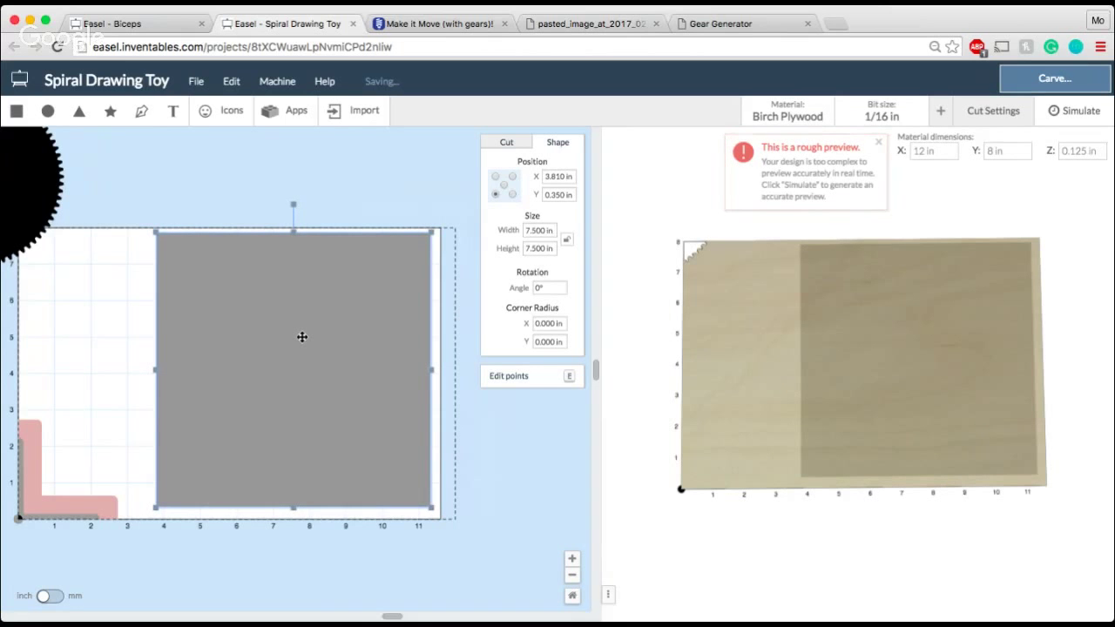
pyautogui.rightClick(302, 337)
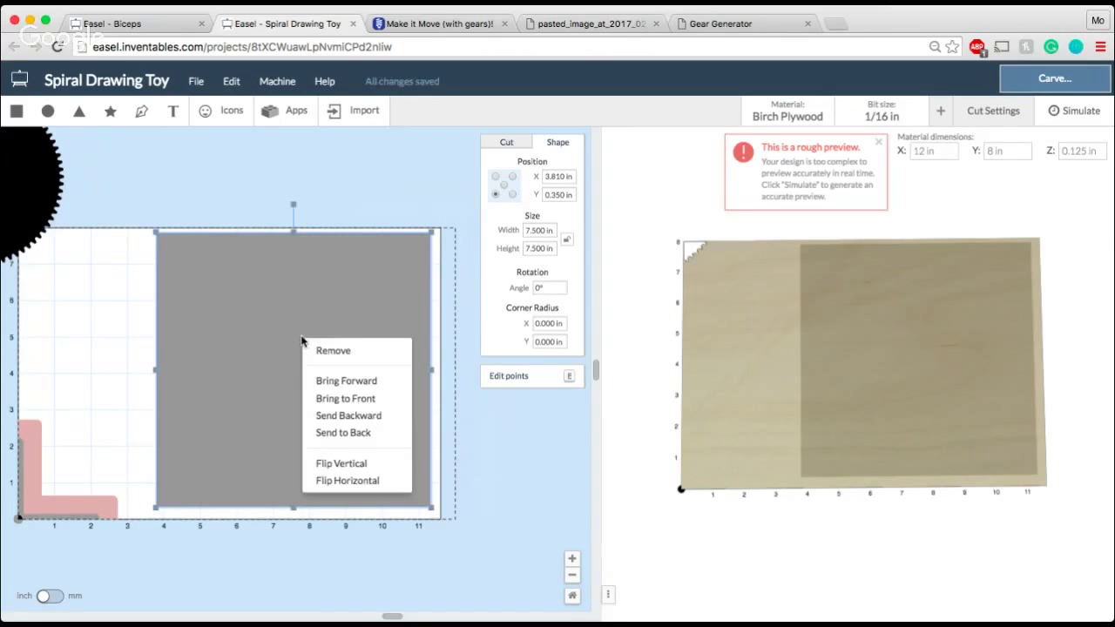
pyautogui.click(361, 434)
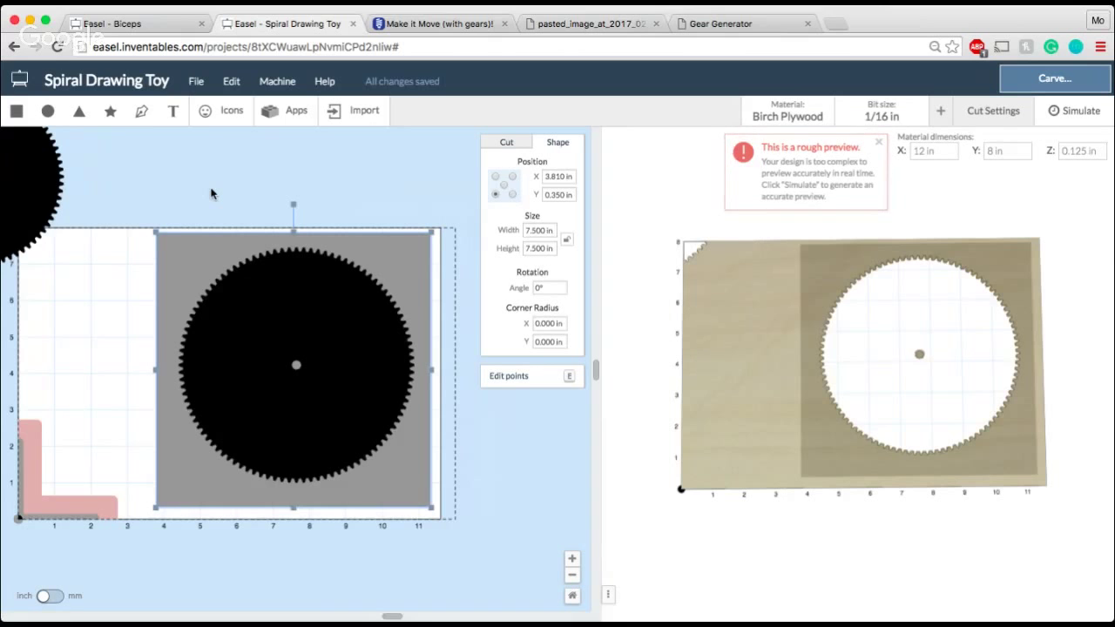
# Set the 100-tooth gear's cut depth to 0 so it stays uncut inside the square.
pyautogui.click(211, 193)
pyautogui.click(263, 326)
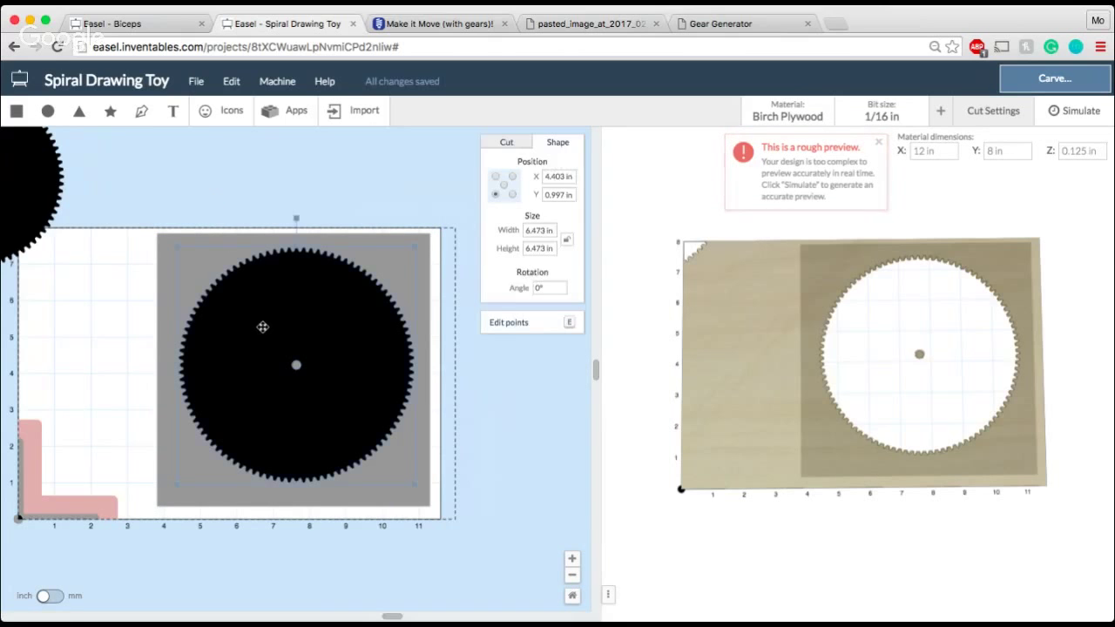
pyautogui.click(508, 142)
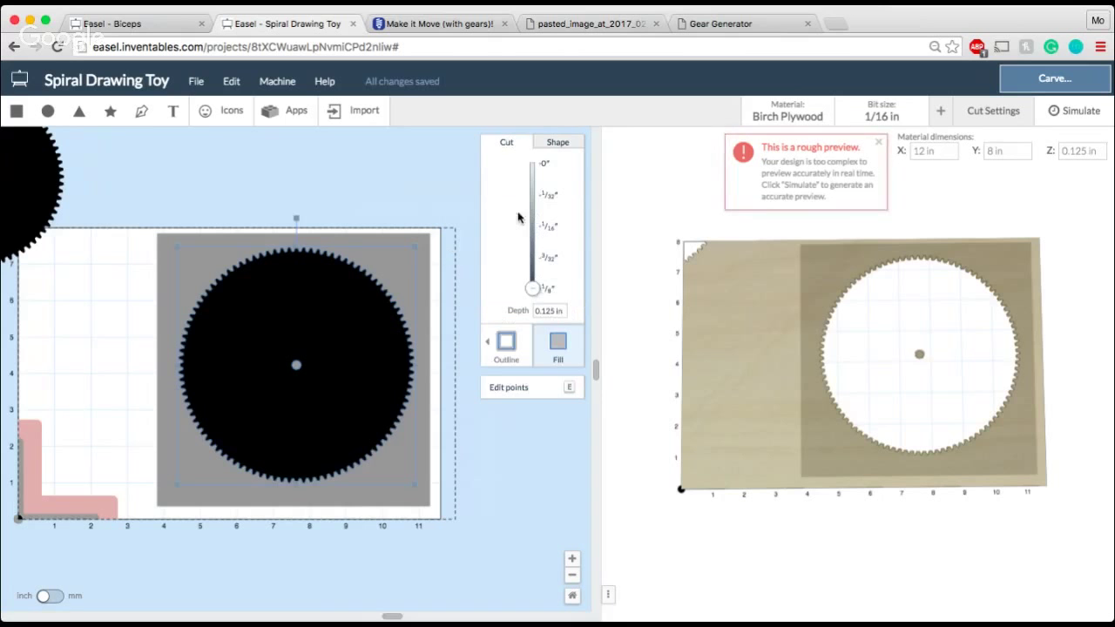
pyautogui.moveTo(533, 288); pyautogui.dragTo(533, 163)
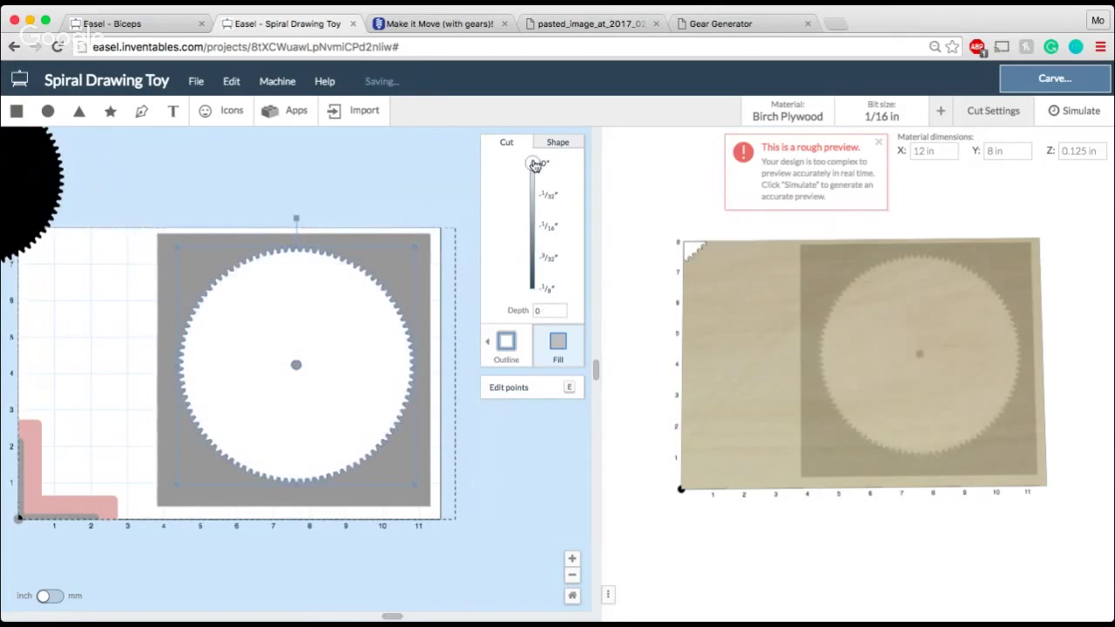
pyautogui.click(417, 163)
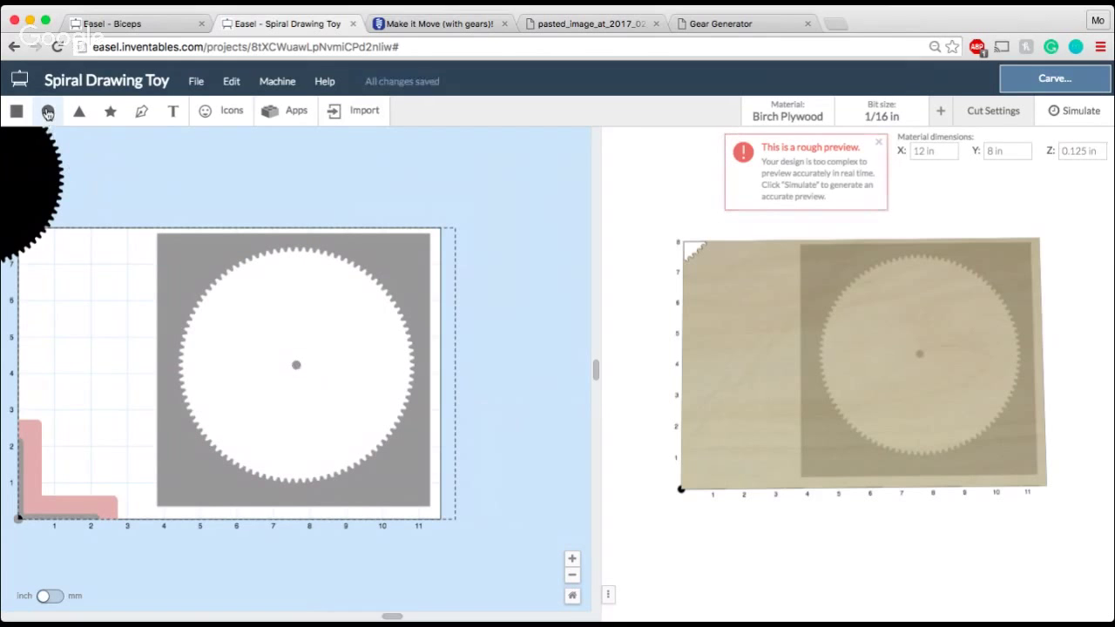
# Cover the gear's axle hole with a circle about 2 in across, with a cut depth of 0.
pyautogui.click(48, 110)
pyautogui.moveTo(70, 437); pyautogui.dragTo(298, 365)
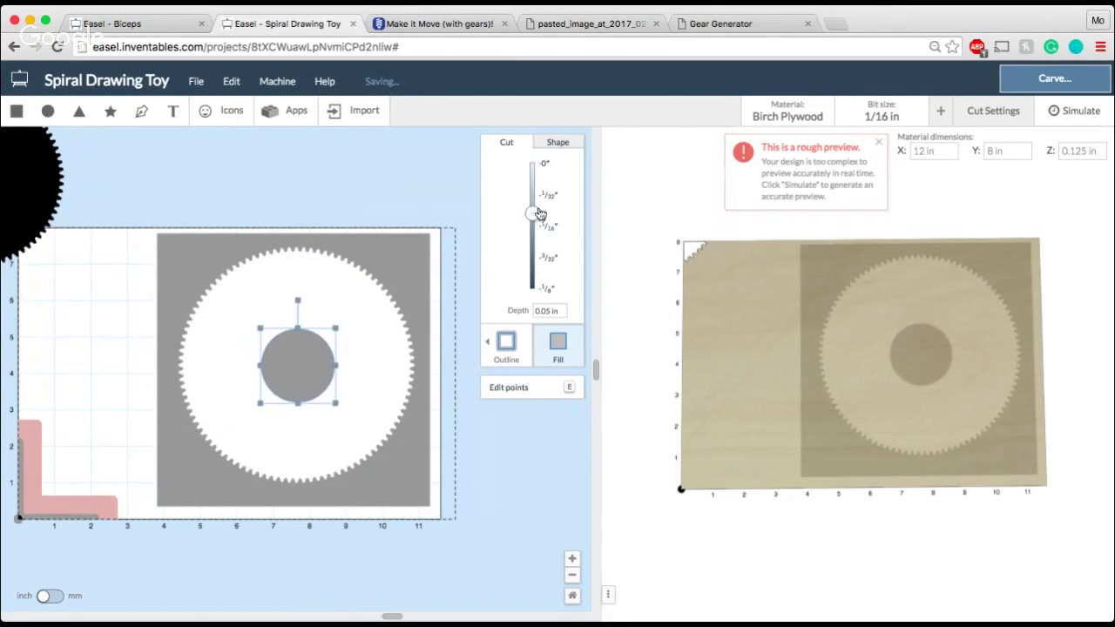
pyautogui.moveTo(533, 213); pyautogui.dragTo(532, 163)
pyautogui.click(398, 184)
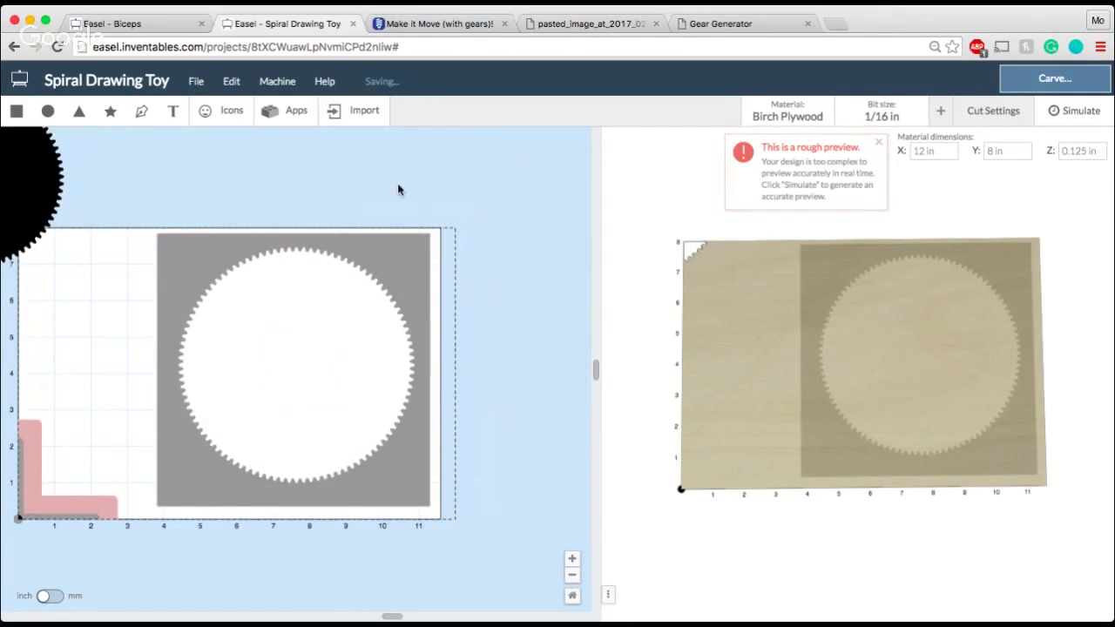
# Try to combine the 7.5 in square, the 100-tooth gear and the cover circle into one shape.
pyautogui.moveTo(203, 217); pyautogui.dragTo(291, 311)
pyautogui.rightClick(291, 314)
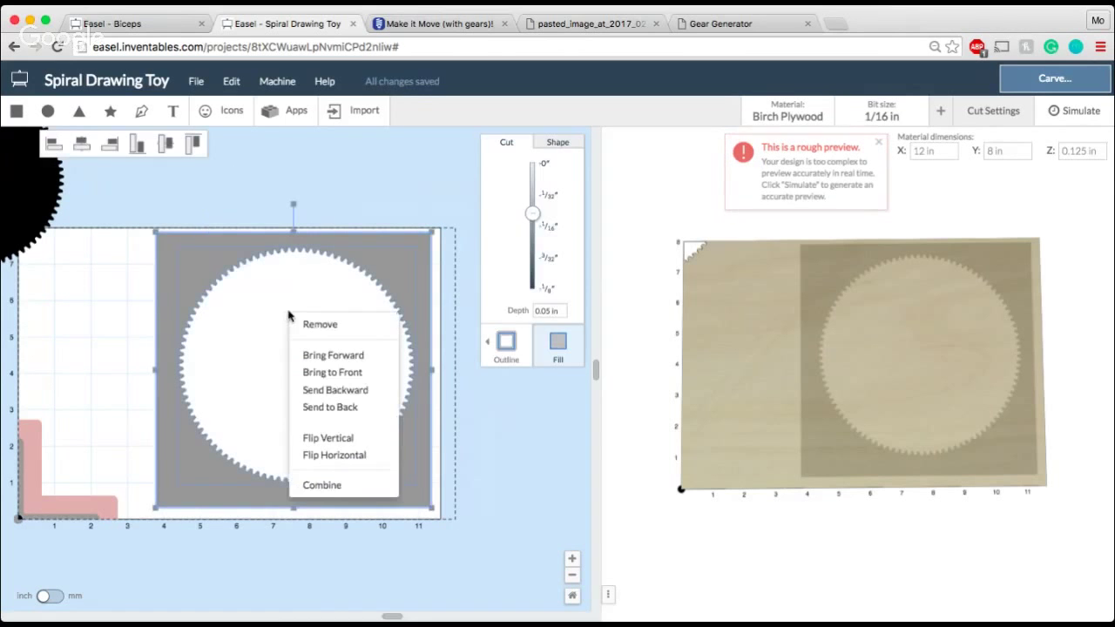
pyautogui.click(341, 495)
# Replace the cover circle with a square about 2 in across over the gear's axle hole, with a cut depth of 0.
pyautogui.click(316, 345)
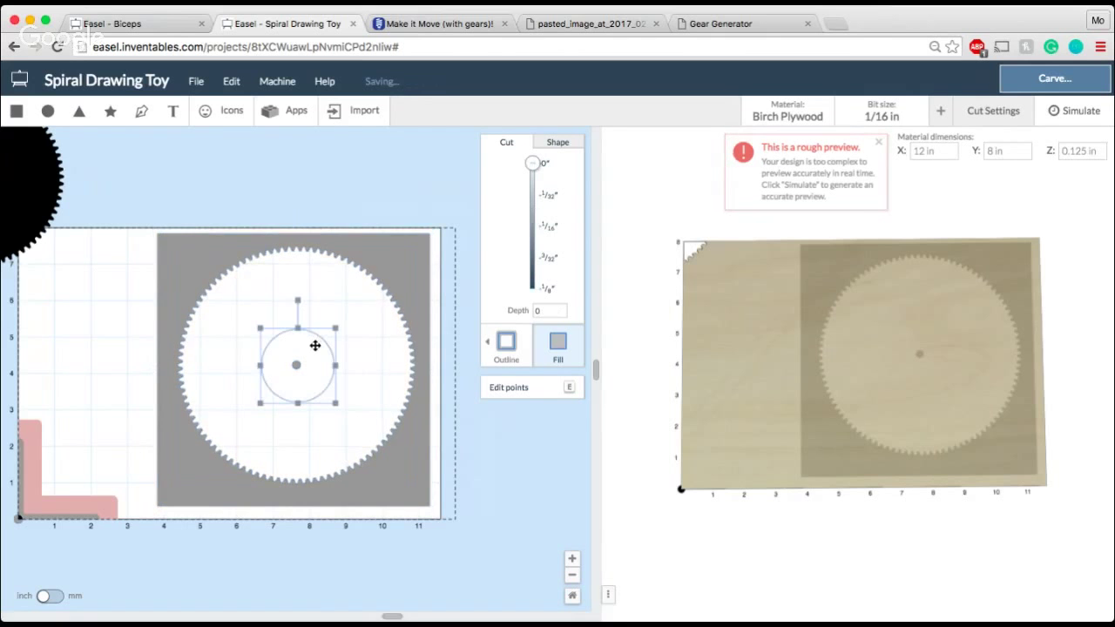
pyautogui.press('Delete')
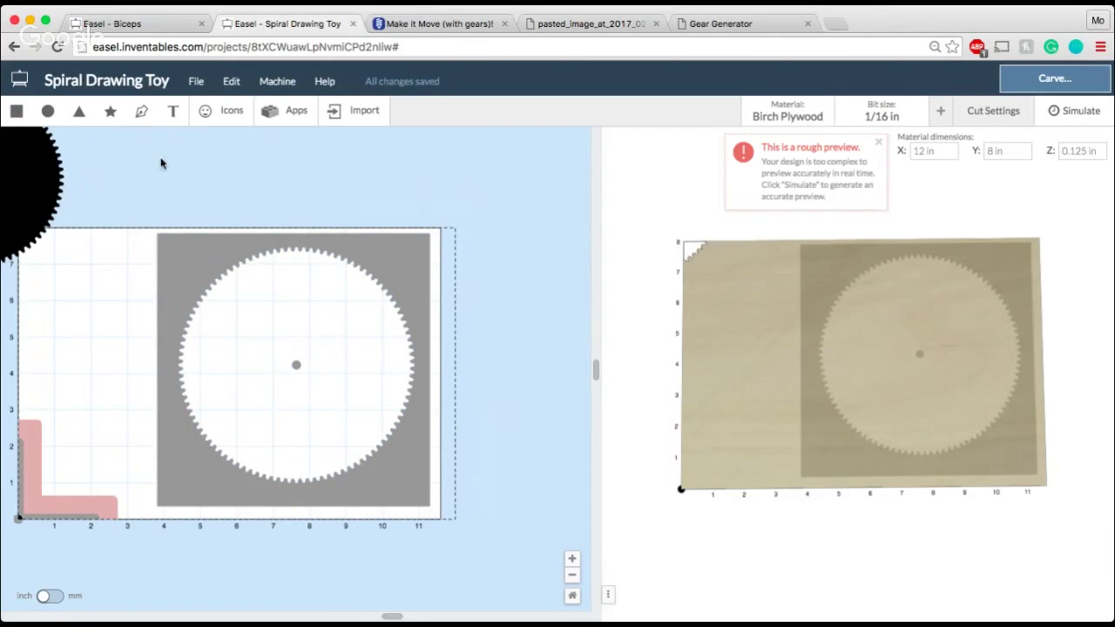
pyautogui.click(16, 111)
pyautogui.moveTo(105, 453); pyautogui.dragTo(307, 370)
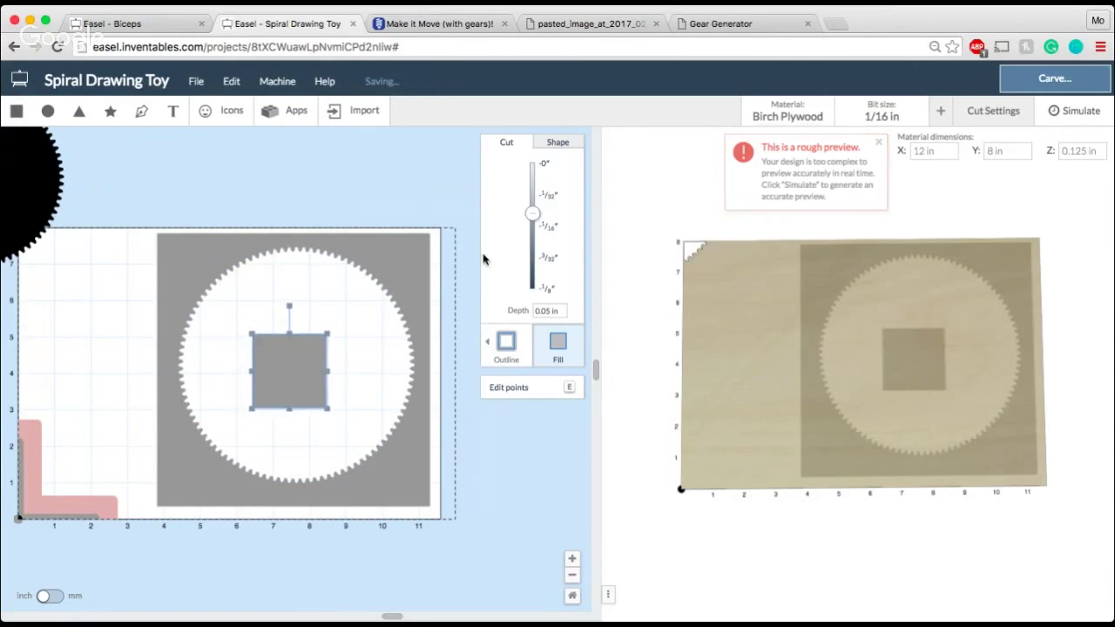
pyautogui.moveTo(533, 214); pyautogui.dragTo(528, 126)
# Combine the 7.5 in square, the 100-tooth gear and the small cover square into one toothed ring shape.
pyautogui.moveTo(308, 224); pyautogui.dragTo(305, 407)
pyautogui.rightClick(305, 408)
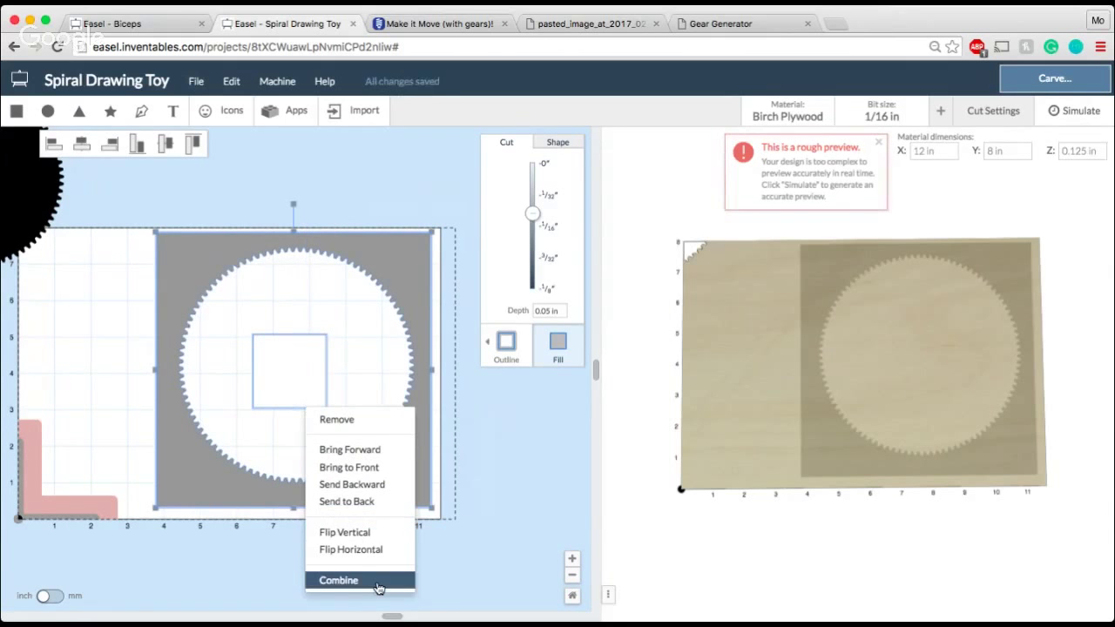
pyautogui.click(338, 580)
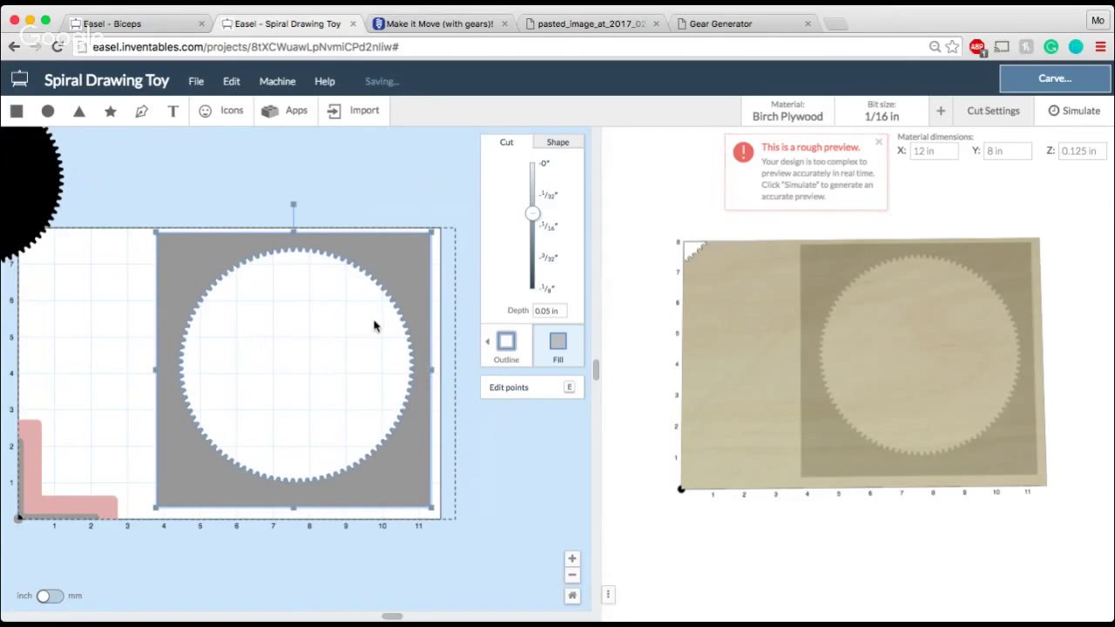
pyautogui.moveTo(387, 268); pyautogui.dragTo(390, 270)
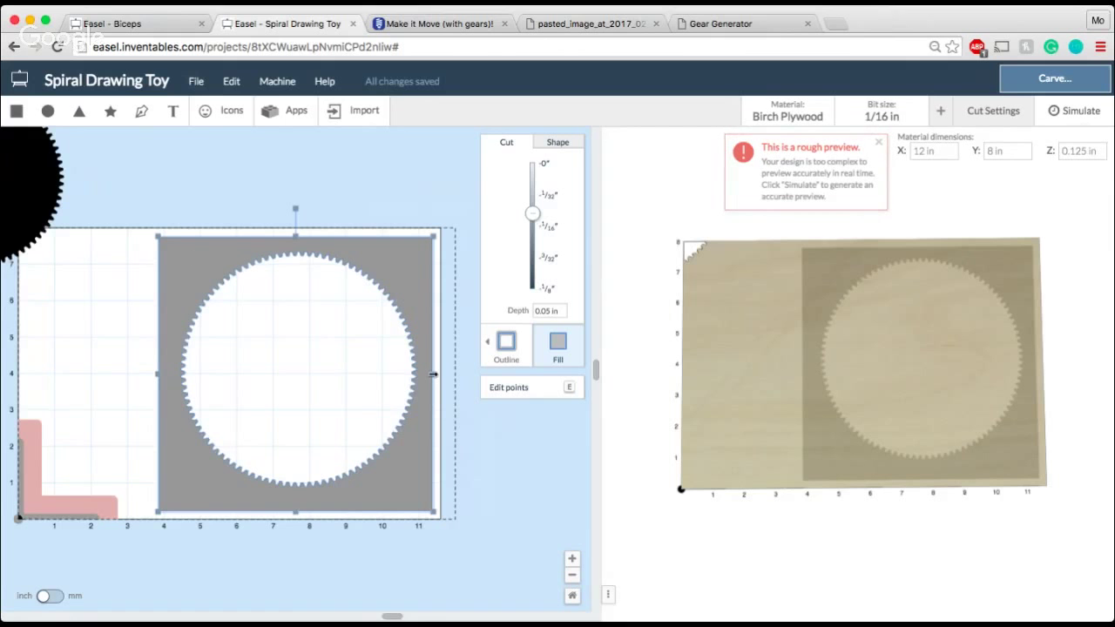
# Set the toothed ring to be cut as an outline on the outside of its path.
pyautogui.click(508, 344)
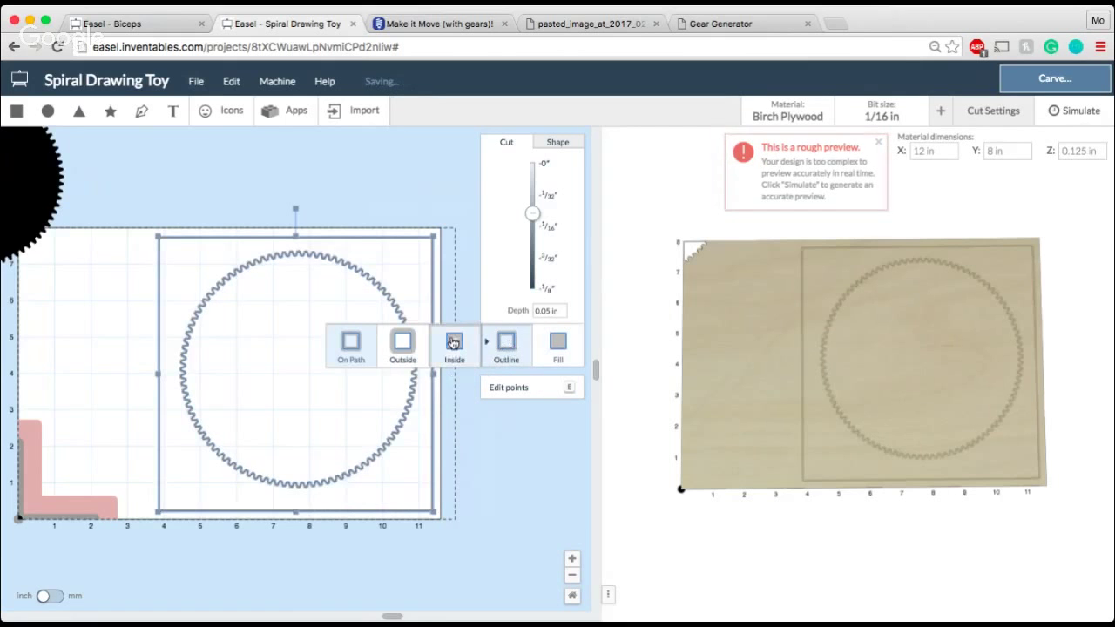
pyautogui.click(406, 349)
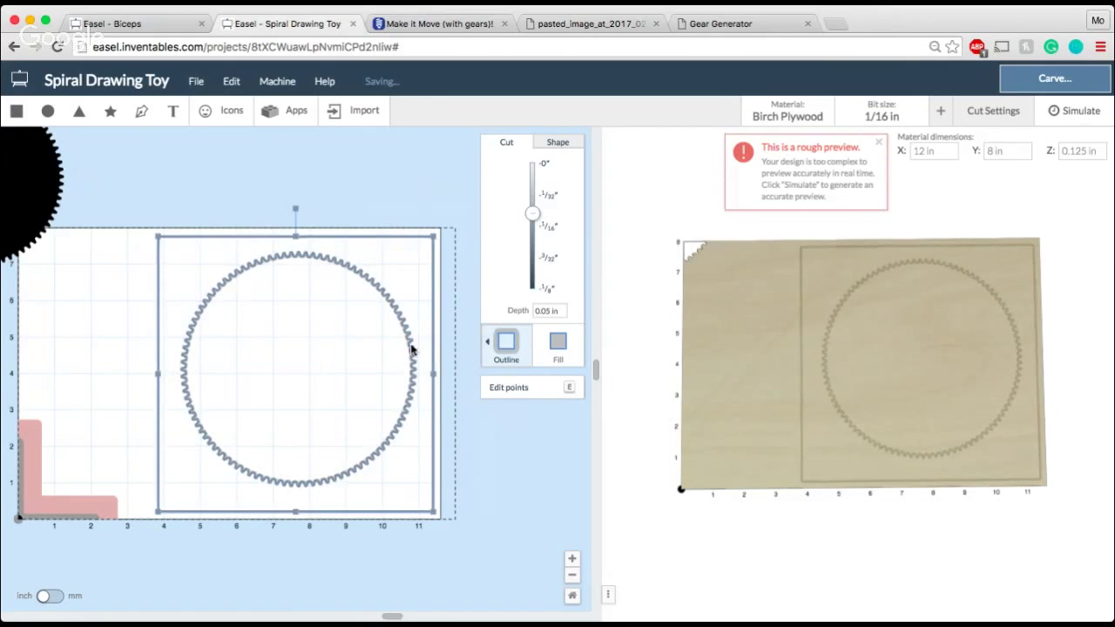
pyautogui.click(460, 293)
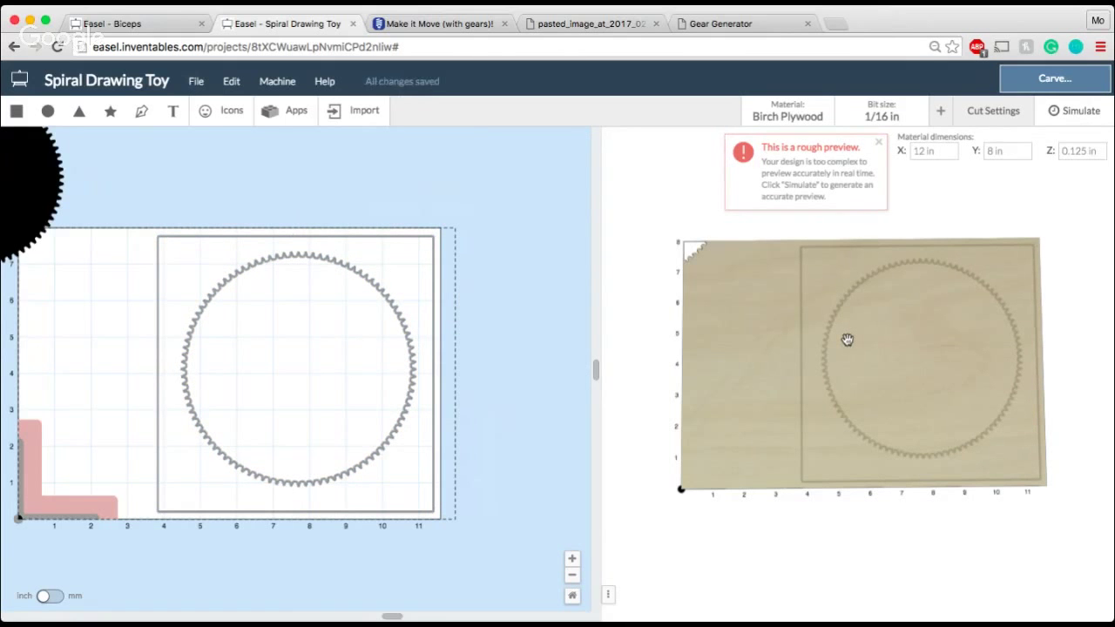
# Simulate the carve of the toothed ring and dismiss the resulting message.
pyautogui.scroll(6, 847, 340)
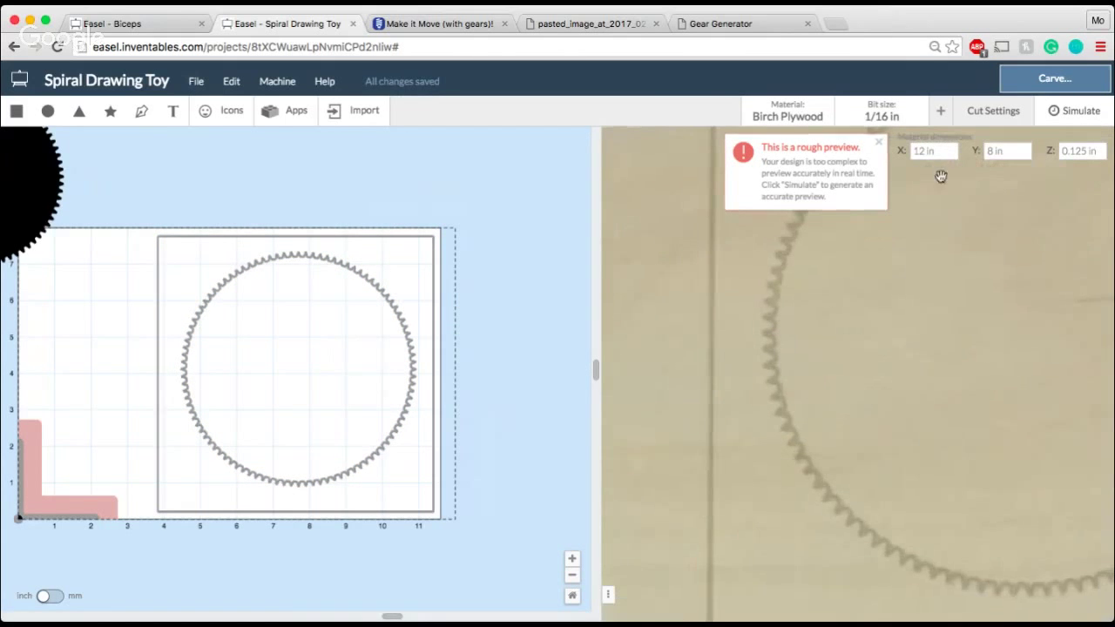
pyautogui.click(1065, 112)
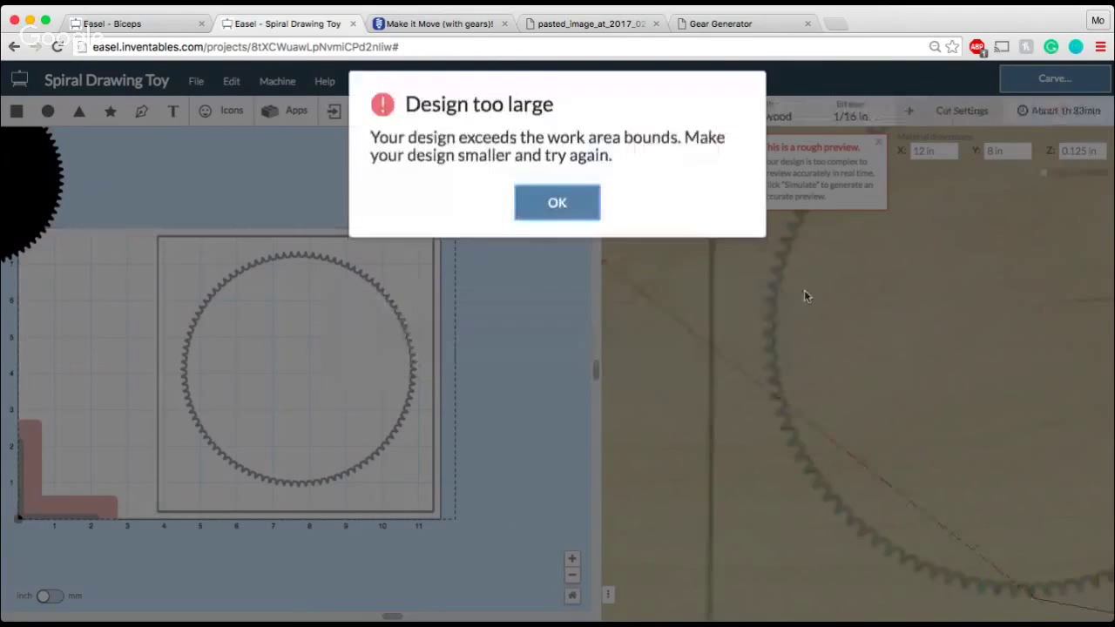
pyautogui.click(555, 212)
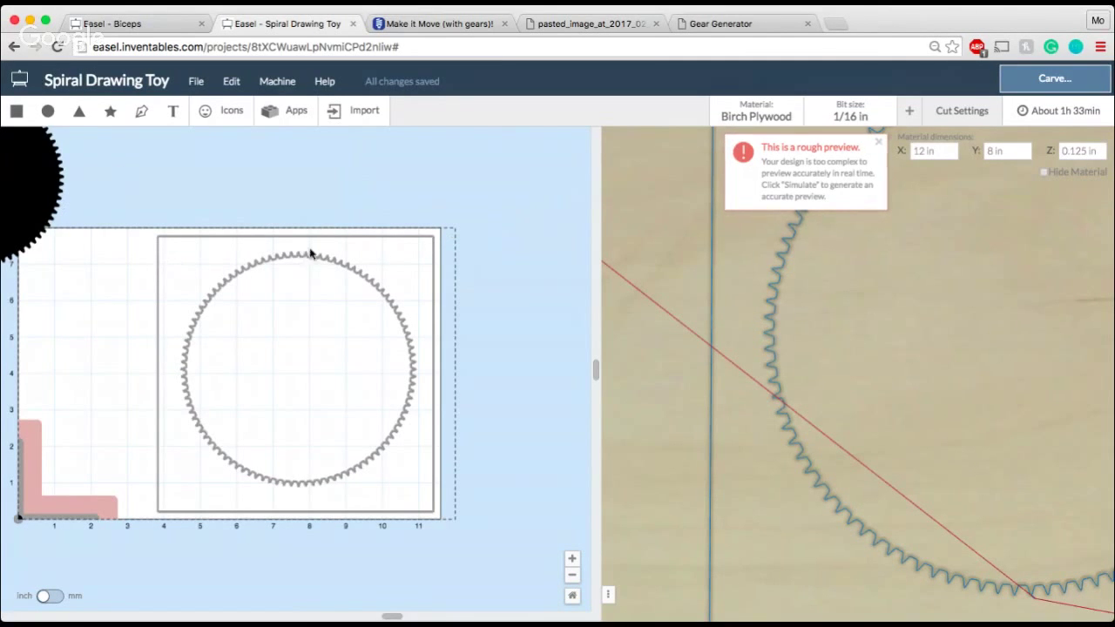
# Move the smaller solid gear inside the toothed ring, at about X 5.3 and Y 1.72 in.
pyautogui.moveTo(33, 213); pyautogui.dragTo(357, 401)
pyautogui.click(557, 143)
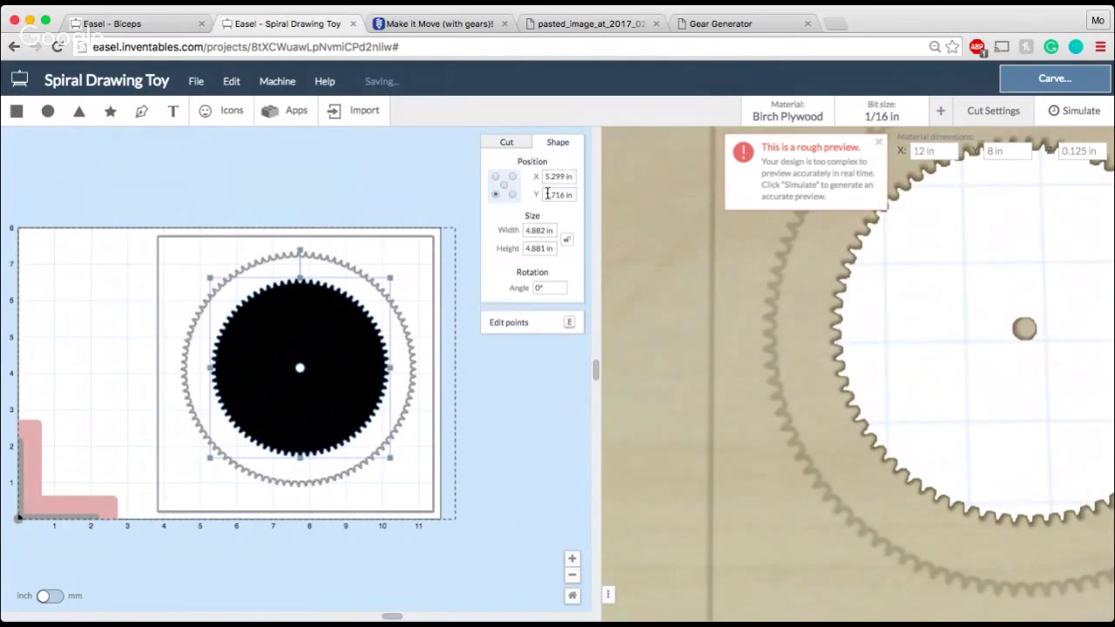
pyautogui.click(517, 149)
# Set the smaller gear to an outline cut outside its path and turn off its tabs.
pyautogui.click(506, 345)
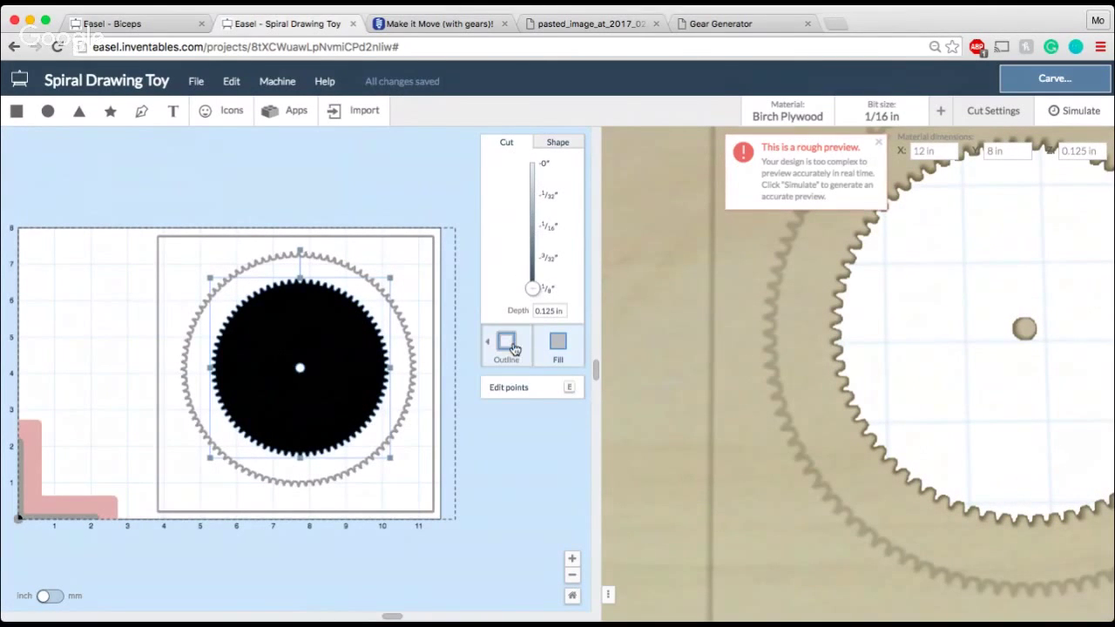
pyautogui.click(402, 344)
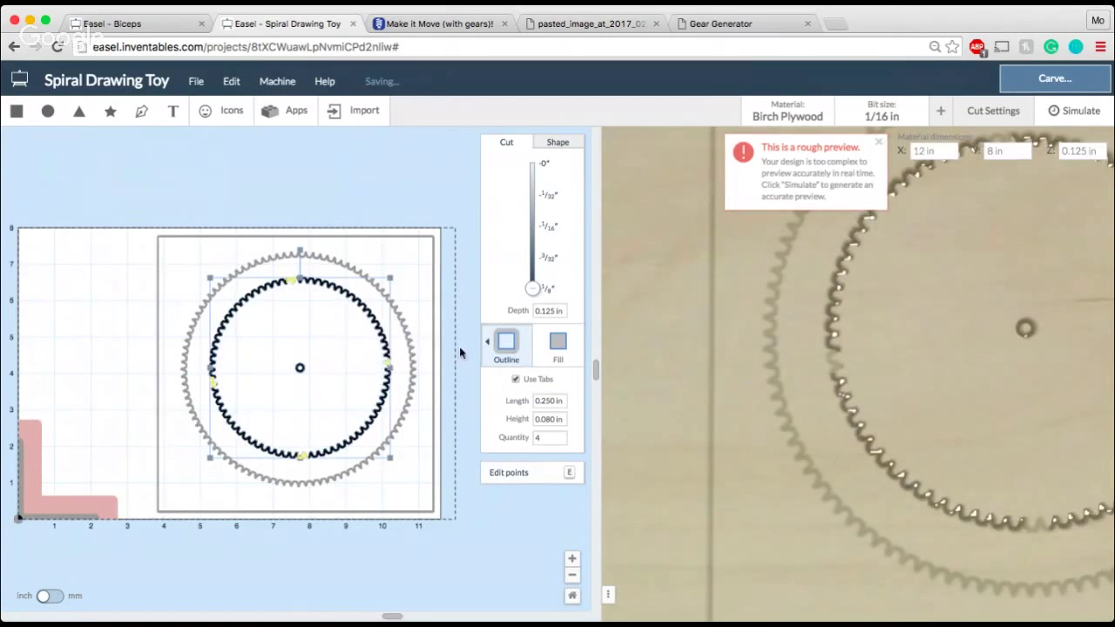
pyautogui.click(514, 380)
# Set the cut depth of both the toothed ring and the smaller gear to the full 0.125 in.
pyautogui.moveTo(107, 214); pyautogui.dragTo(380, 465)
pyautogui.click(535, 288)
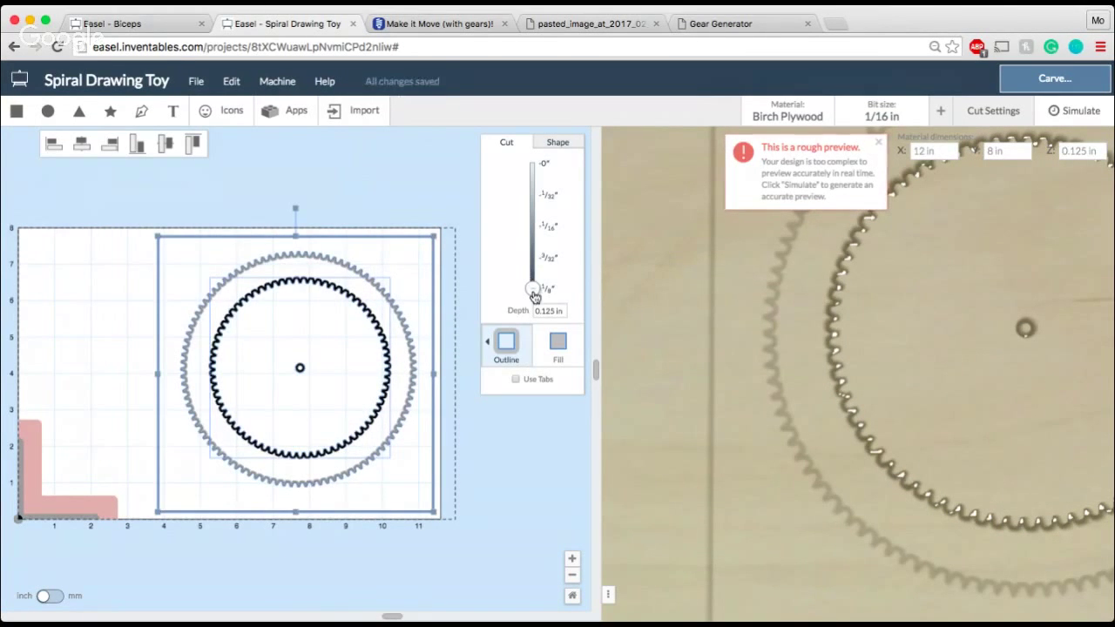
pyautogui.click(463, 395)
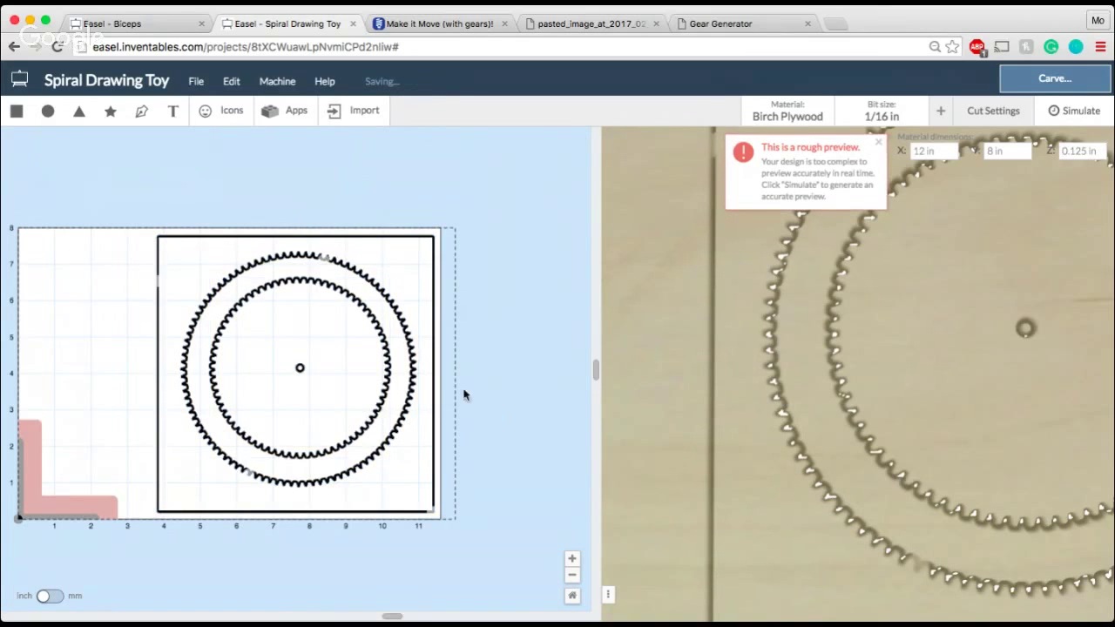
# Move the smaller gear out of the toothed ring to the free area on the ring's left, partly past the material's left edge.
pyautogui.click(359, 300)
pyautogui.moveTo(360, 300); pyautogui.dragTo(115, 264)
pyautogui.hscroll(-5, 120, 265)
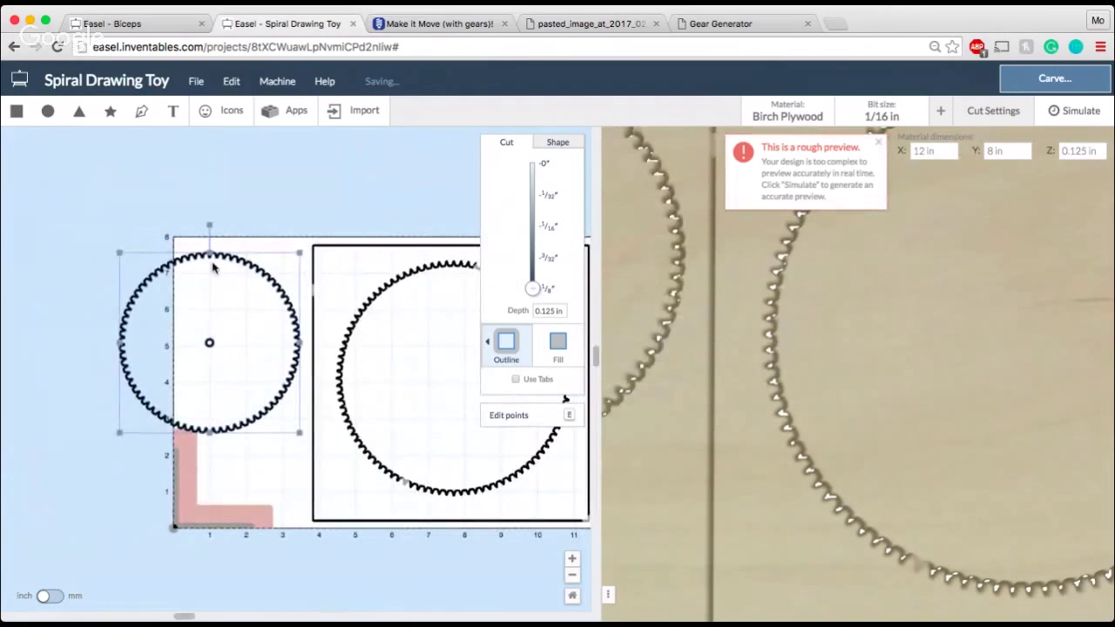
pyautogui.moveTo(236, 260)
pyautogui.mouseDown()
pyautogui.moveTo(141, 279)
pyautogui.moveTo(224, 247)
pyautogui.moveTo(243, 252)
pyautogui.mouseUp()
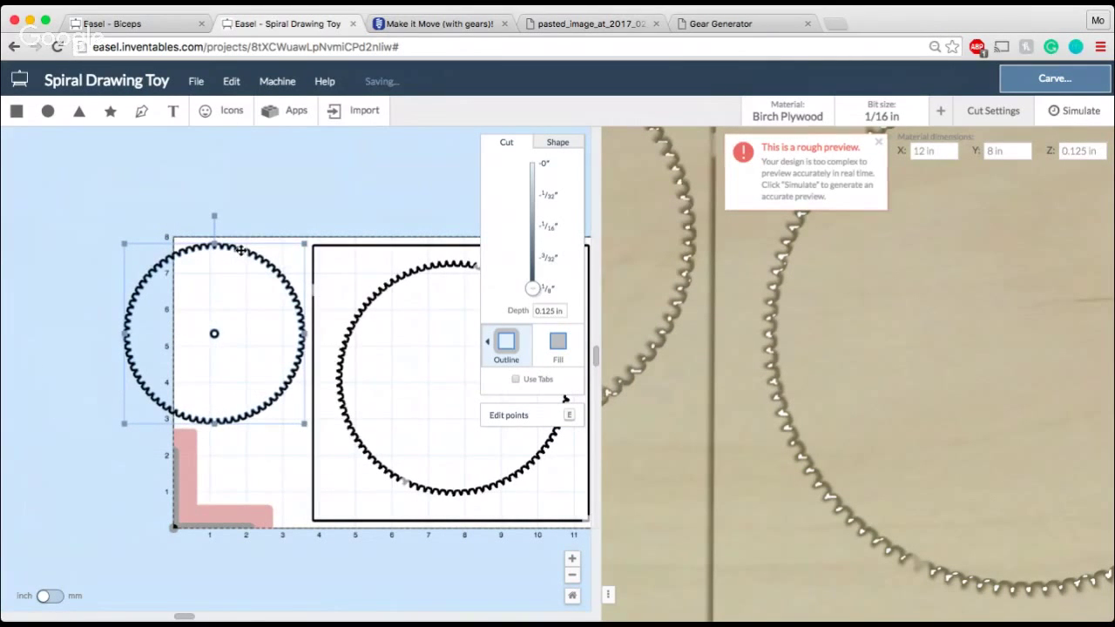
pyautogui.click(219, 199)
# Turn off the tabs on the toothed ring.
pyautogui.click(451, 317)
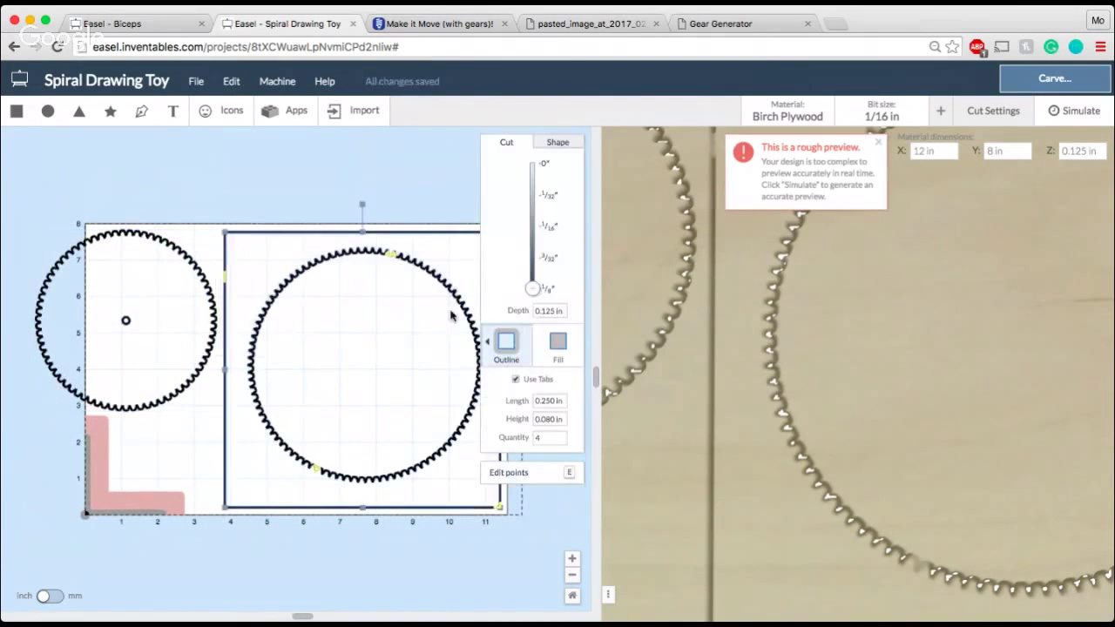
pyautogui.click(516, 380)
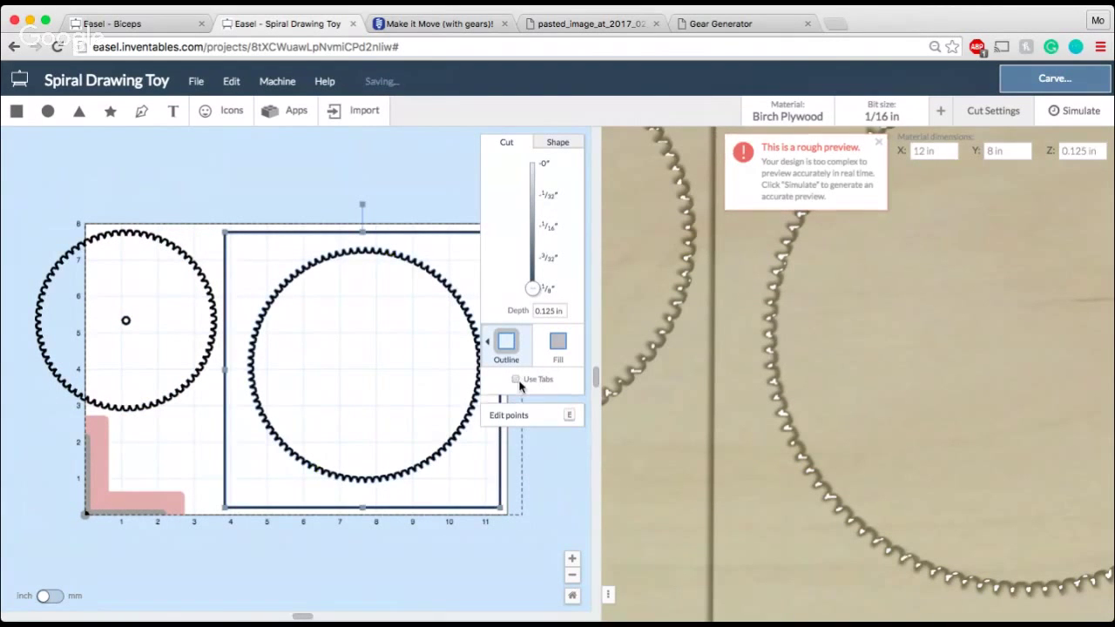
# Shift the toothed ring right to about X 7.7 in and bring the smaller gear fully onto the material at about X 1 in.
pyautogui.moveTo(438, 278); pyautogui.dragTo(579, 280)
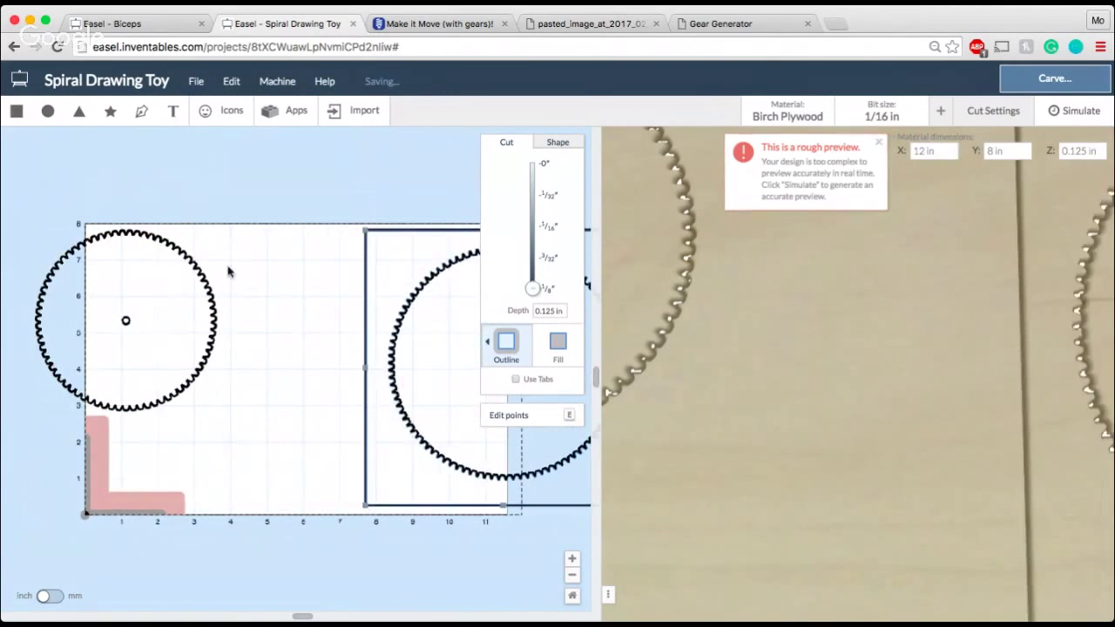
pyautogui.moveTo(207, 279); pyautogui.dragTo(293, 299)
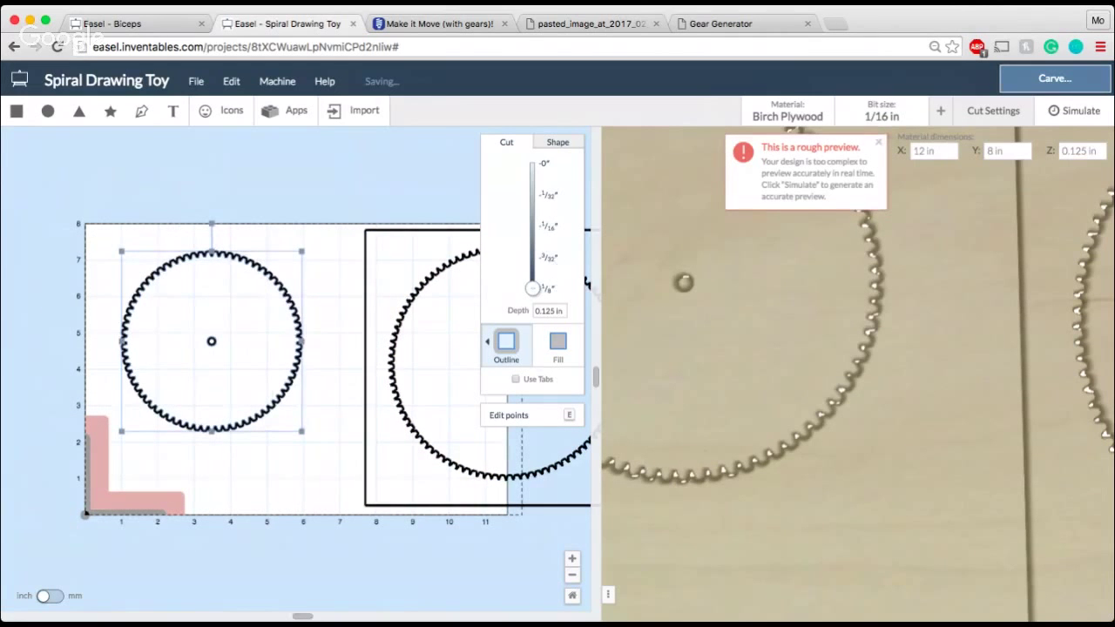
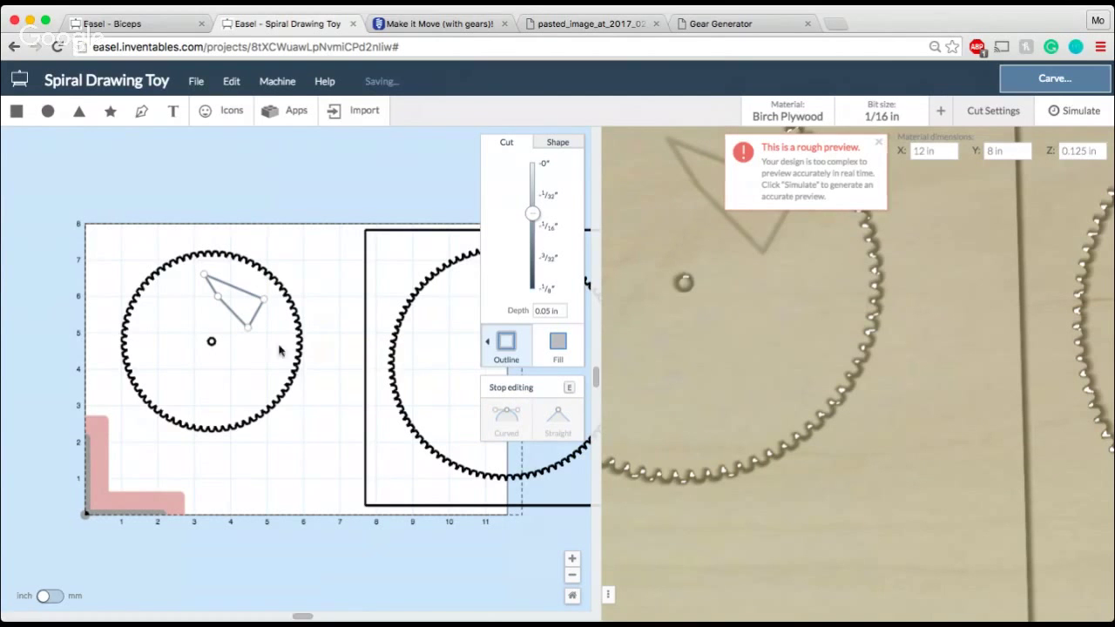
# Make the lowest and rightmost points of the four-point outline inside the smaller gear curved.
pyautogui.click(248, 328)
pyautogui.click(497, 415)
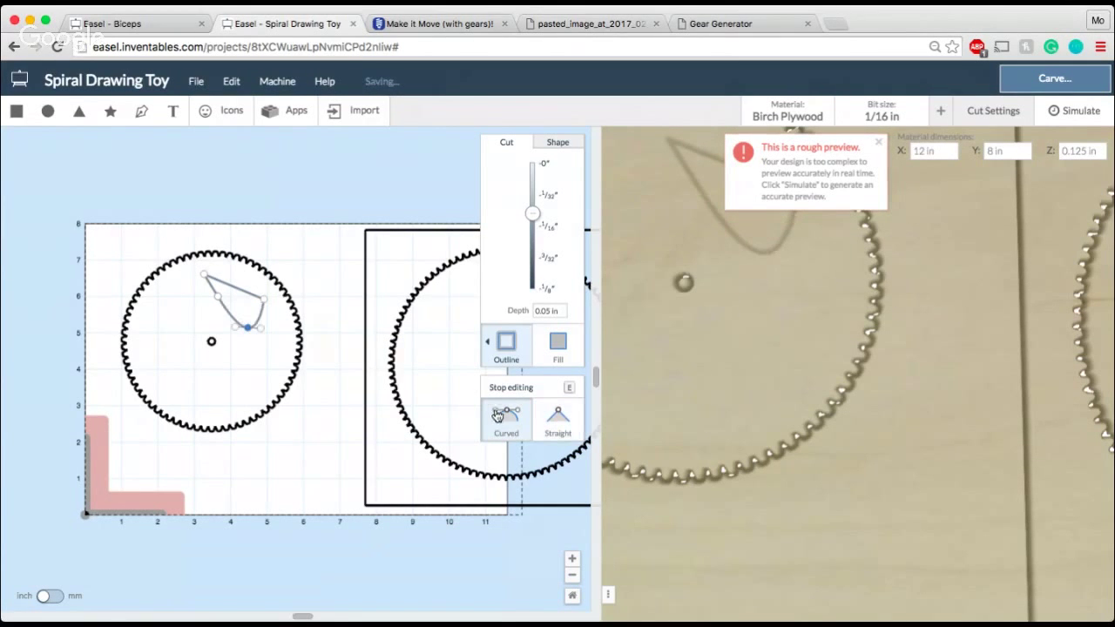
pyautogui.click(266, 300)
pyautogui.click(529, 429)
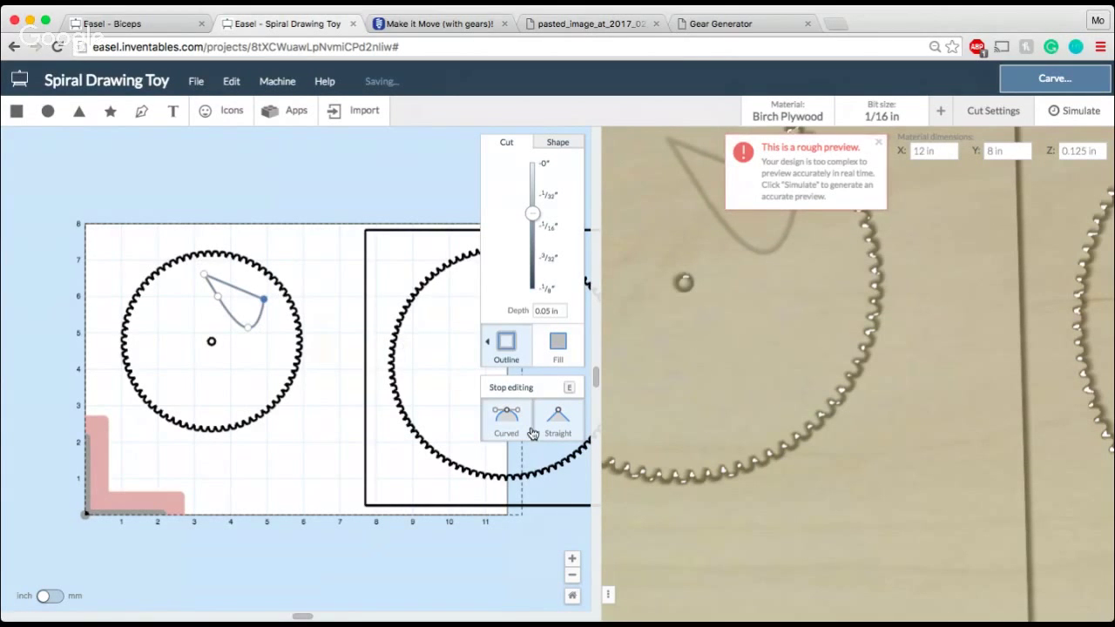
# Make the outline's inner left point curved and move it inward to bend the shape into a teardrop.
pyautogui.click(219, 297)
pyautogui.click(517, 424)
pyautogui.moveTo(219, 297); pyautogui.dragTo(235, 307)
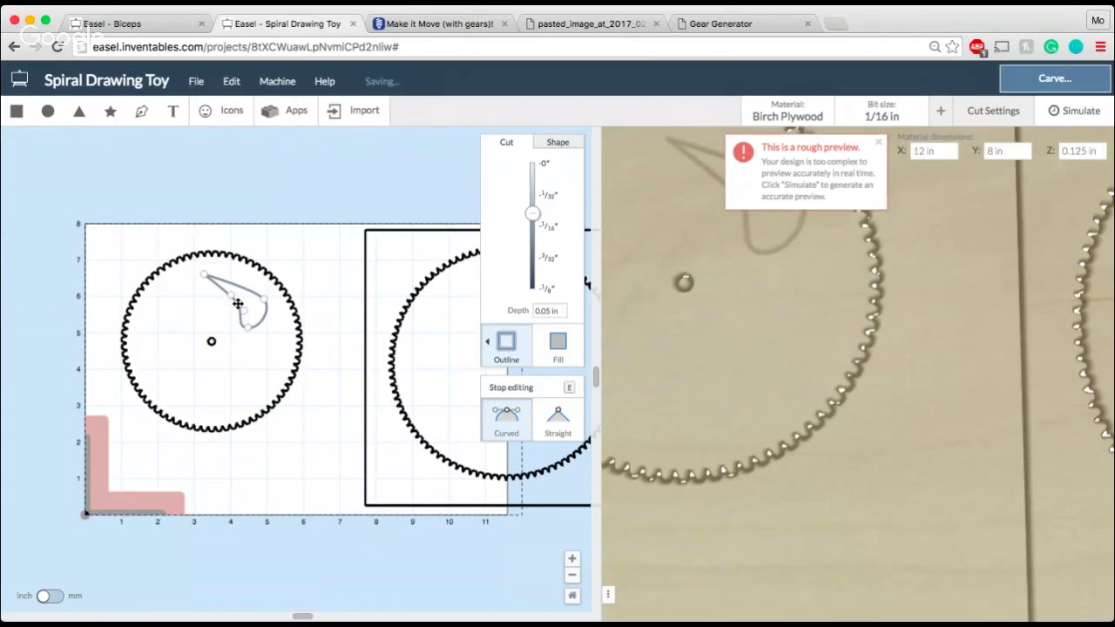
pyautogui.press('e')
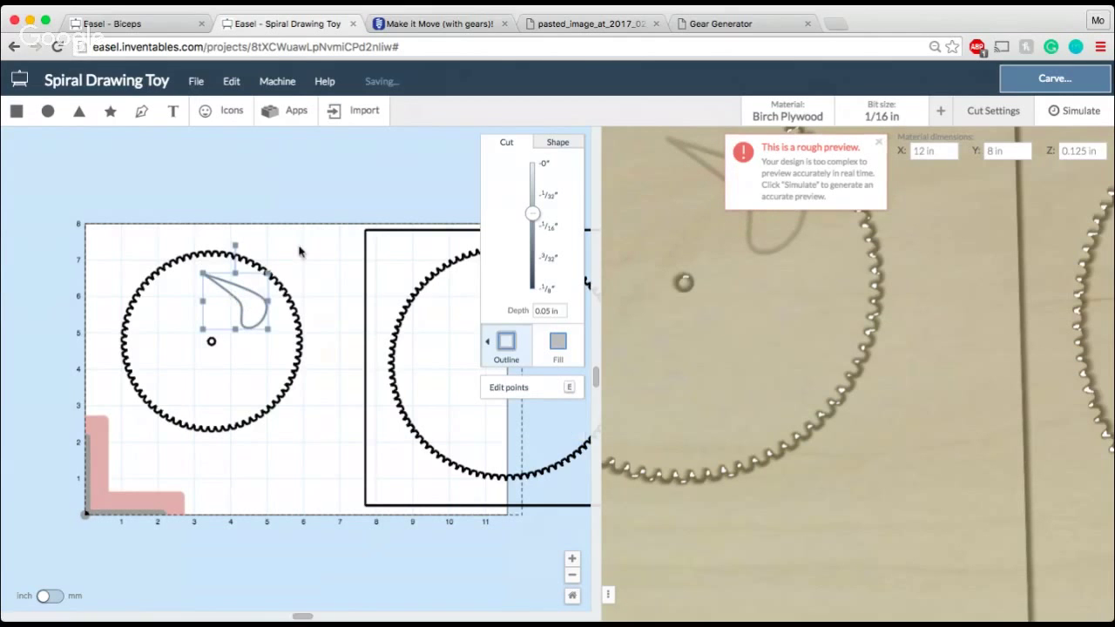
# Round the teardrop's pointed upper-left tip into a curve and finish editing its points.
pyautogui.press('e')
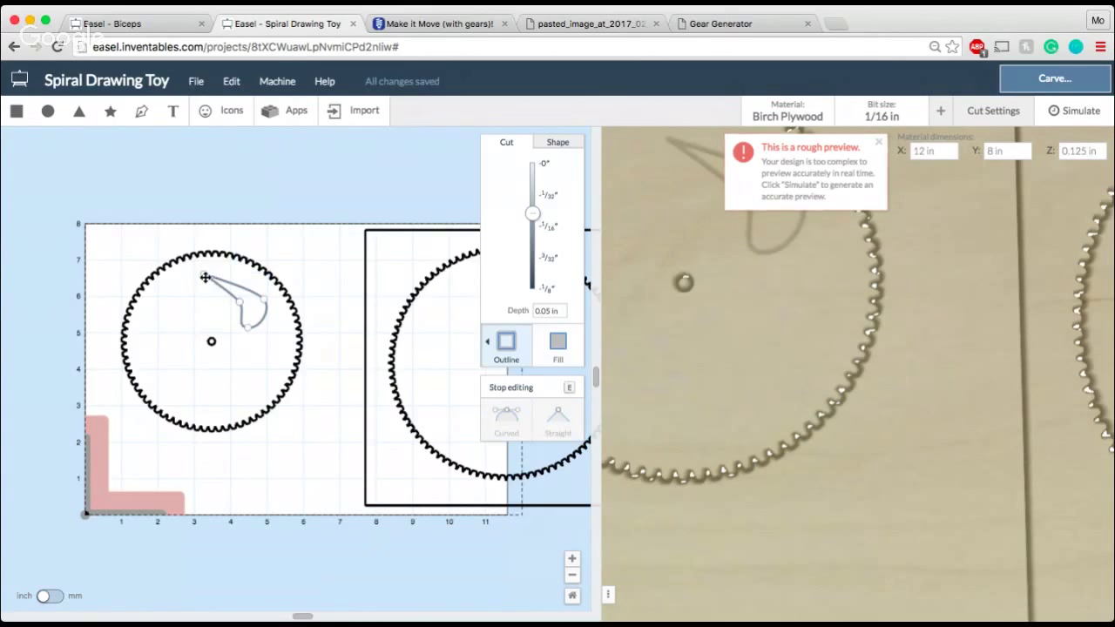
pyautogui.click(205, 277)
pyautogui.click(503, 409)
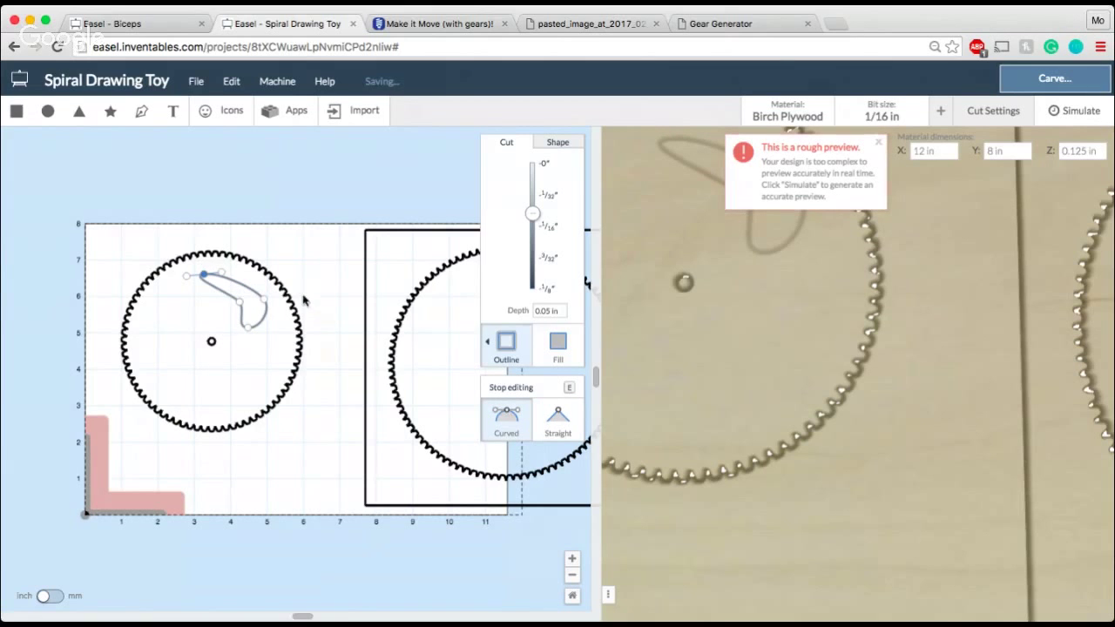
pyautogui.click(302, 276)
pyautogui.click(293, 256)
# Set the curved teardrop cut-out's depth to 0.125 in and turn off its tabs, checking it in the 3D preview.
pyautogui.click(268, 295)
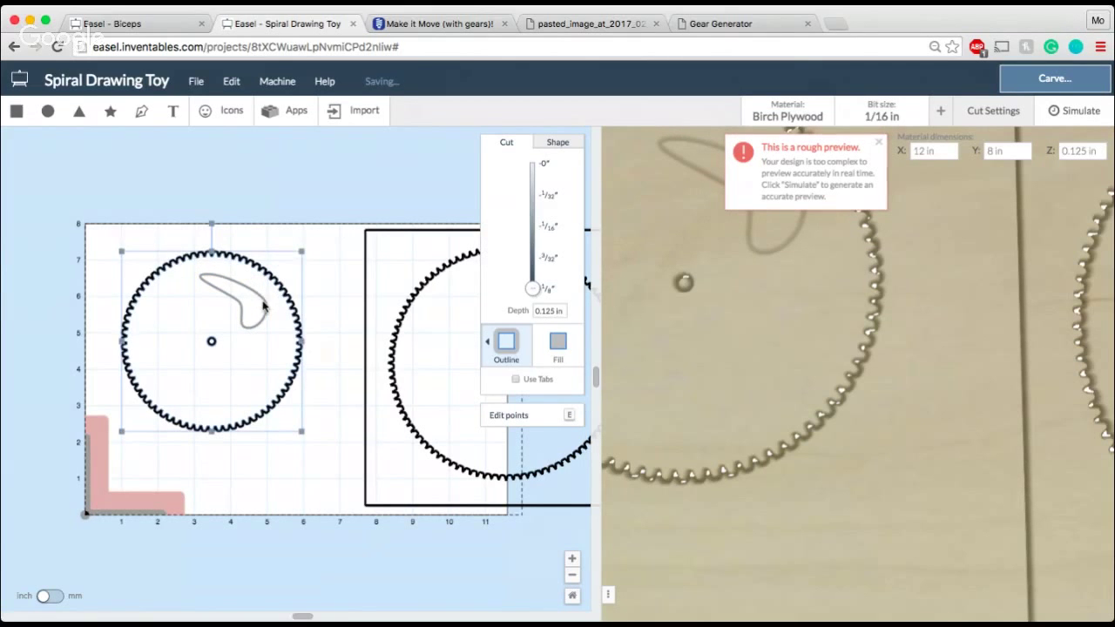
pyautogui.click(264, 305)
pyautogui.moveTo(533, 218); pyautogui.dragTo(534, 309)
pyautogui.click(516, 380)
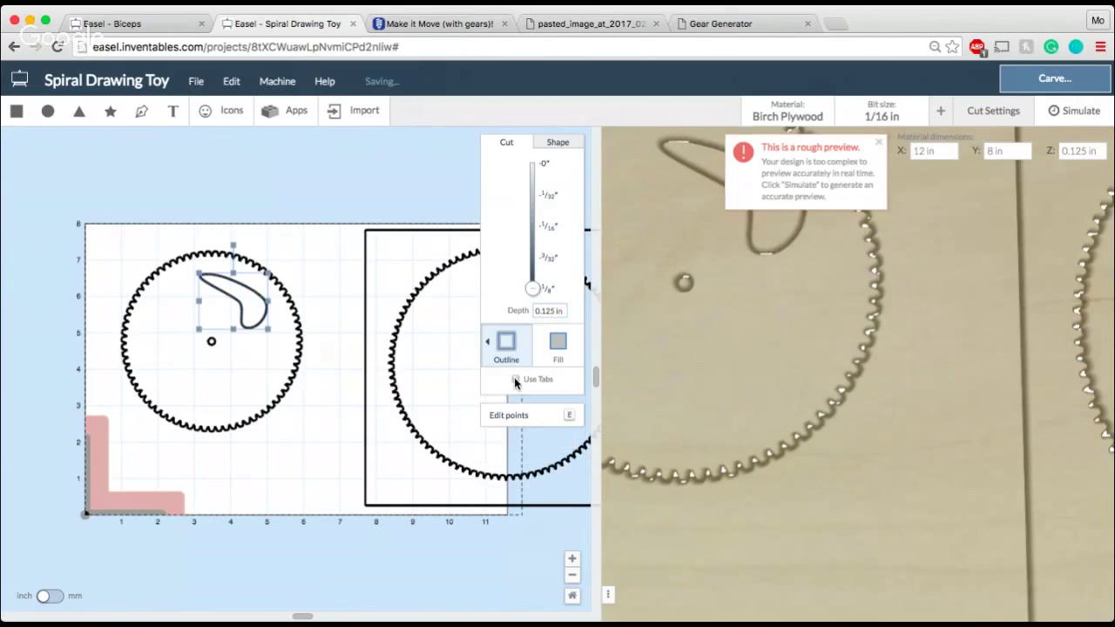
pyautogui.moveTo(722, 247); pyautogui.dragTo(719, 340)
pyautogui.scroll(-3, 767, 375)
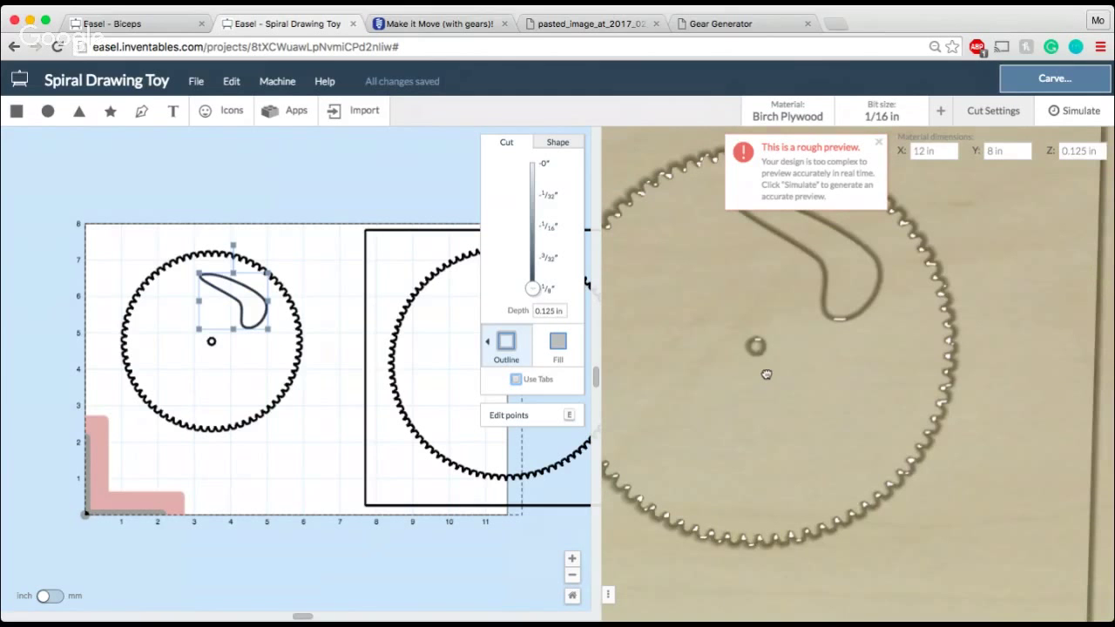
pyautogui.moveTo(767, 374); pyautogui.dragTo(921, 276)
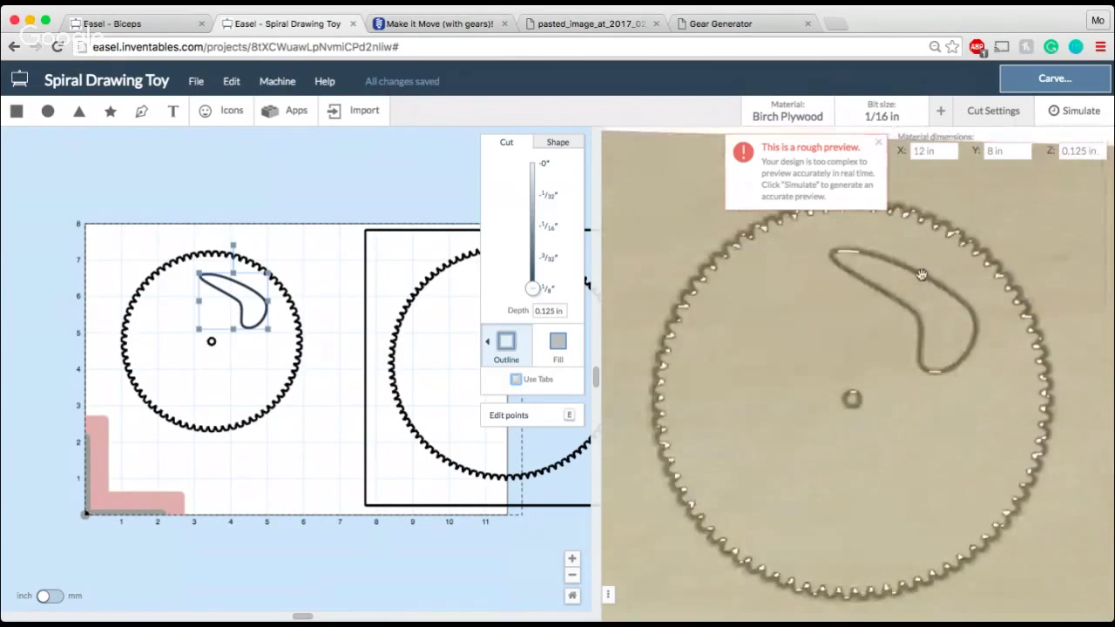
# Dismiss the rough preview warning, add a small circle below and left of the smaller gear's centre hole, and make it an outline cut.
pyautogui.click(879, 144)
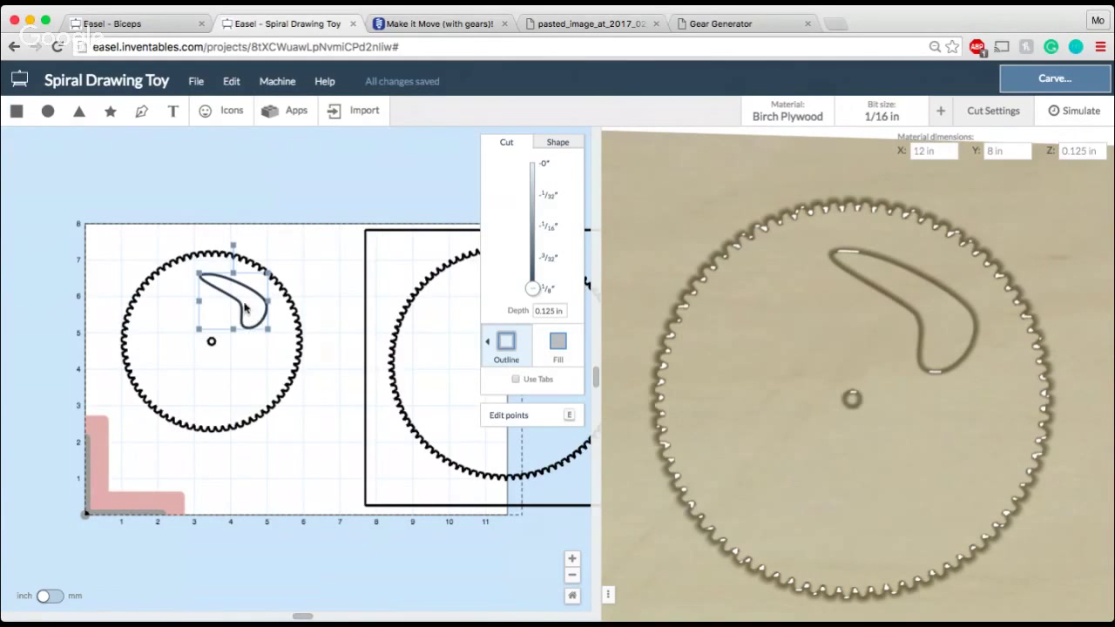
pyautogui.click(308, 280)
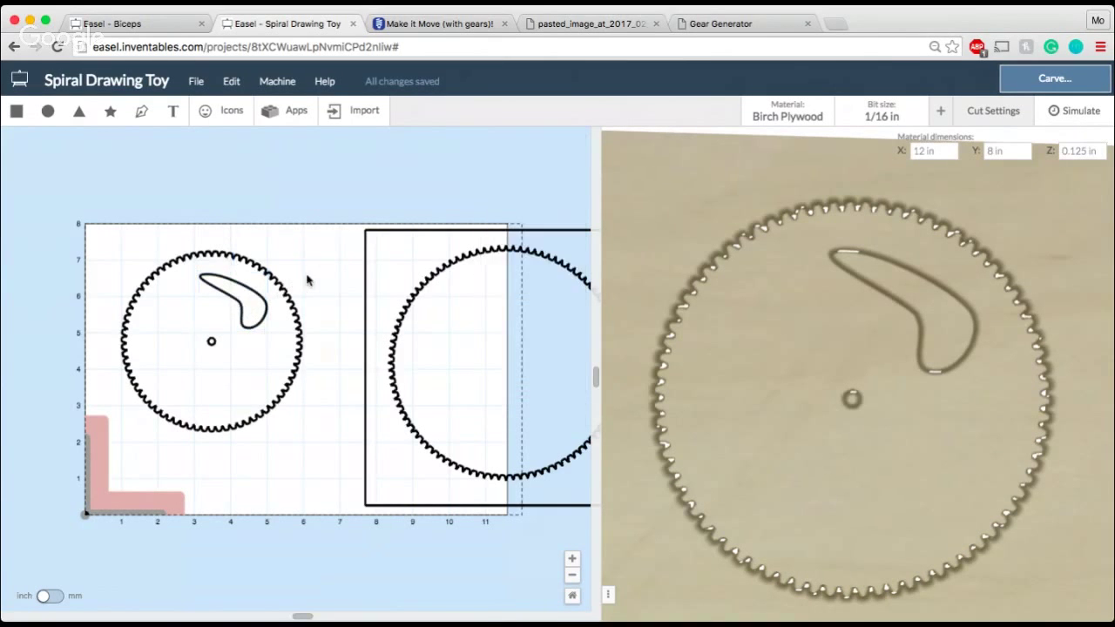
pyautogui.click(47, 111)
pyautogui.moveTo(196, 405)
pyautogui.mouseDown()
pyautogui.moveTo(142, 456)
pyautogui.moveTo(193, 386)
pyautogui.mouseUp()
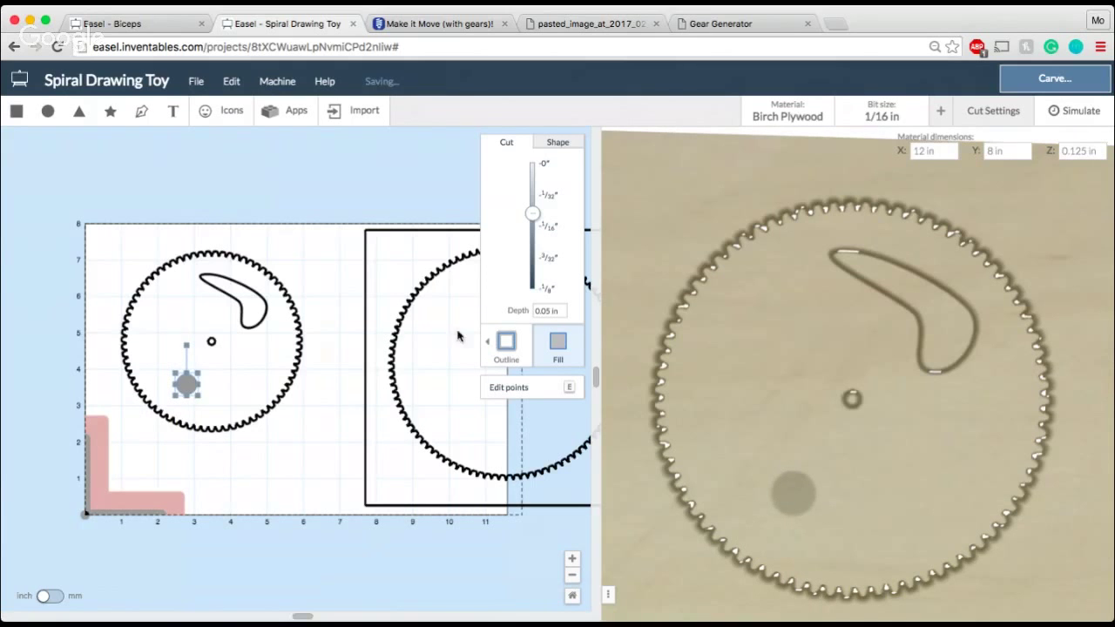
pyautogui.click(506, 342)
pyautogui.click(387, 348)
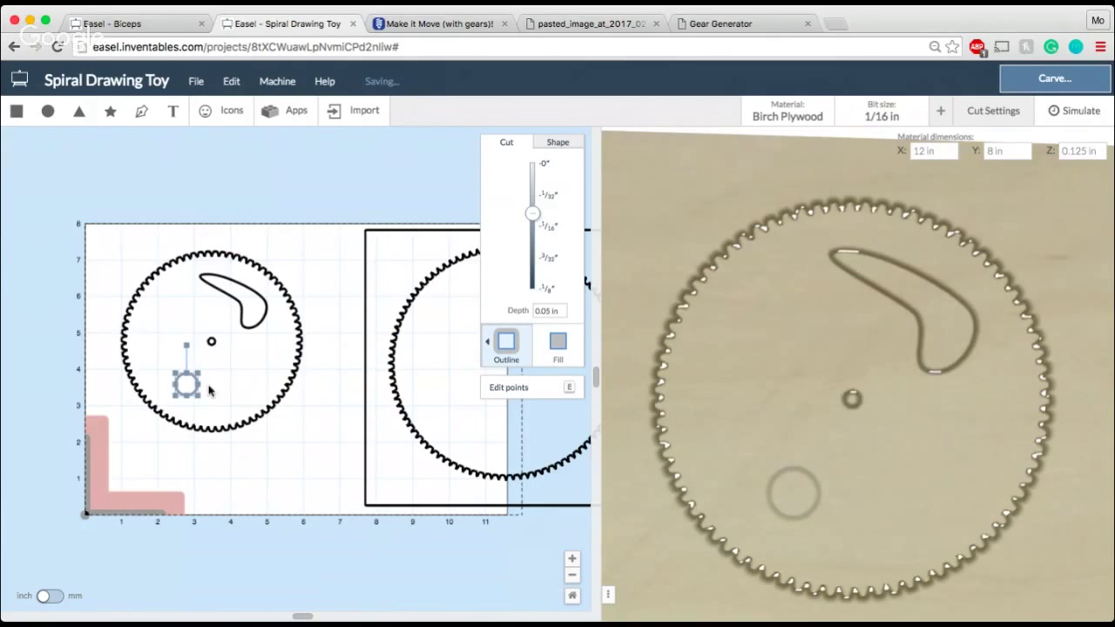
# Duplicate the small circle and place a smaller copy just below and right of the gear's centre hole.
pyautogui.press('super+d')
pyautogui.moveTo(220, 372)
pyautogui.mouseDown()
pyautogui.moveTo(210, 386)
pyautogui.moveTo(234, 367)
pyautogui.mouseUp()
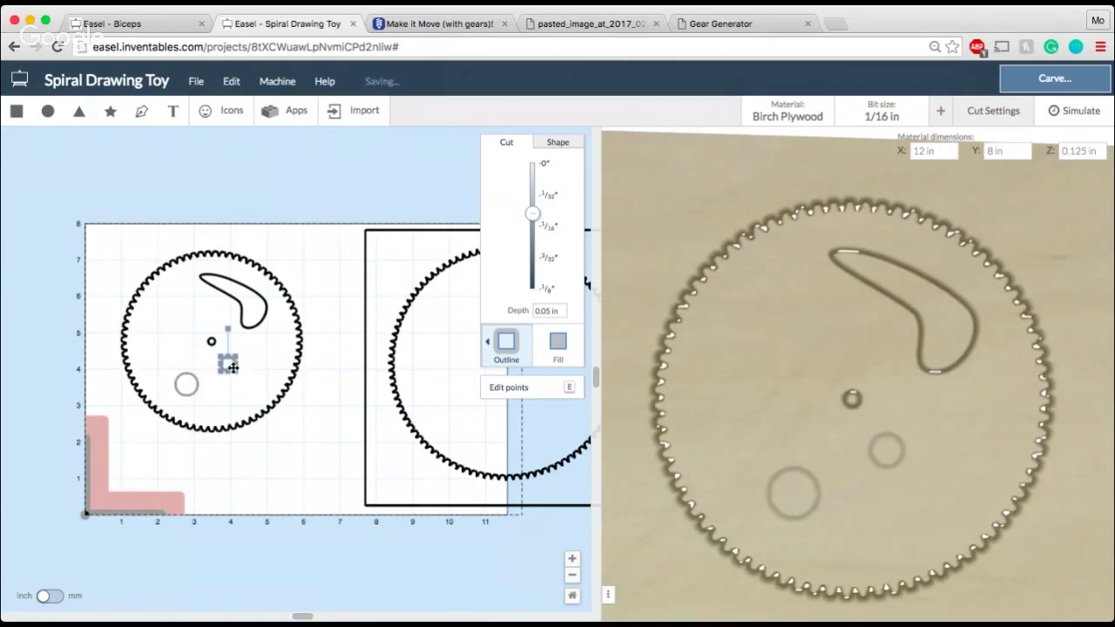
pyautogui.click(169, 323)
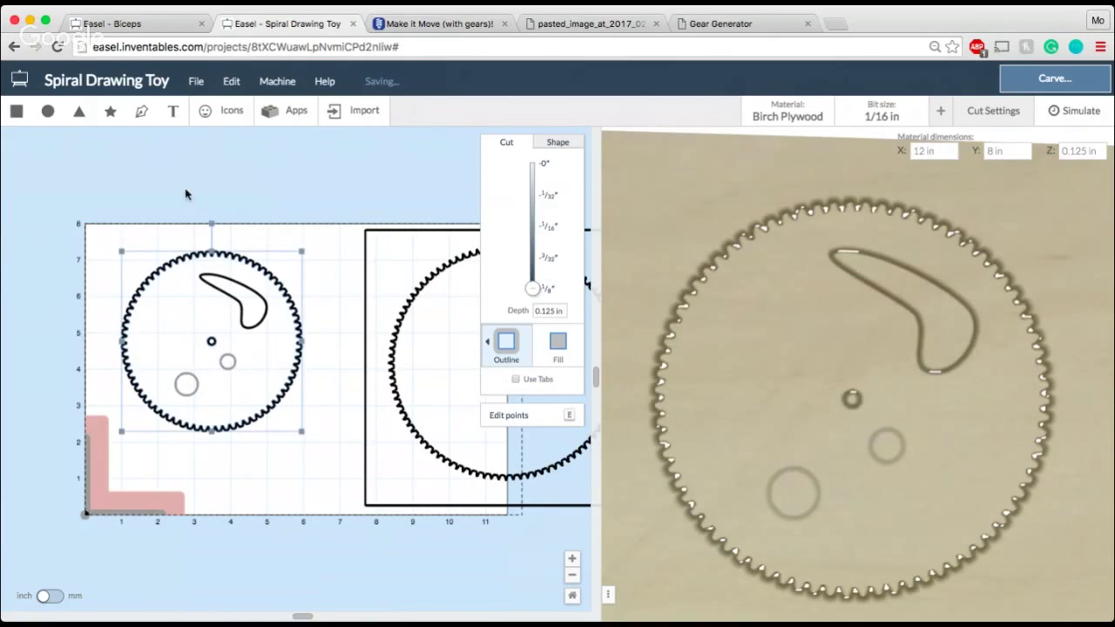
# Draw a narrow triangle with the Pen tool left of the gear's centre hole and make its lowest point curved.
pyautogui.click(141, 110)
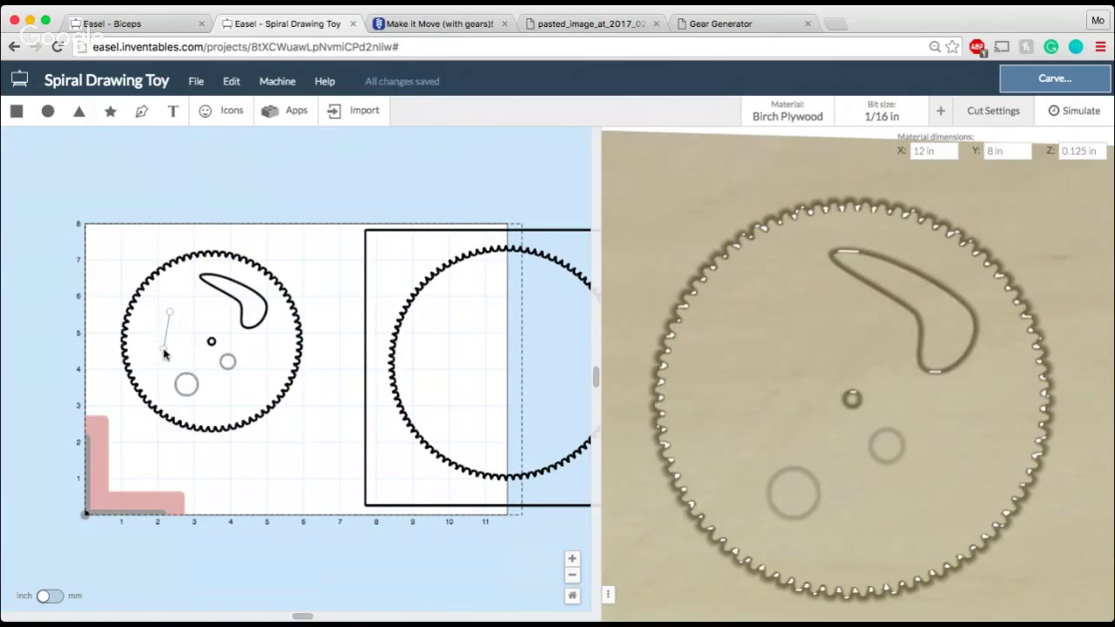
pyautogui.click(170, 312)
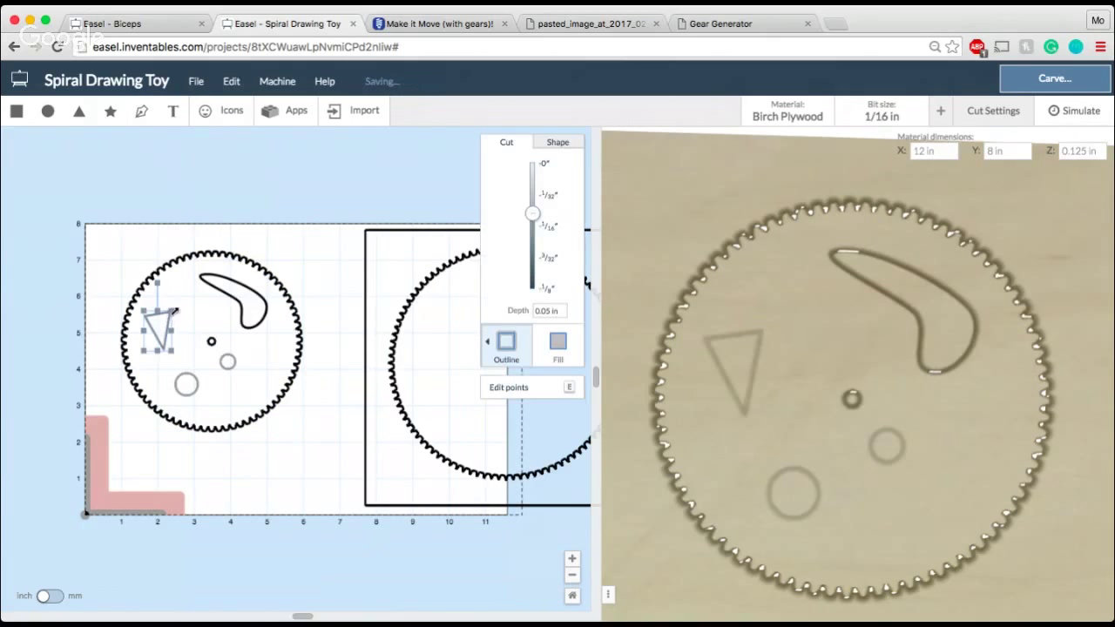
pyautogui.click(512, 386)
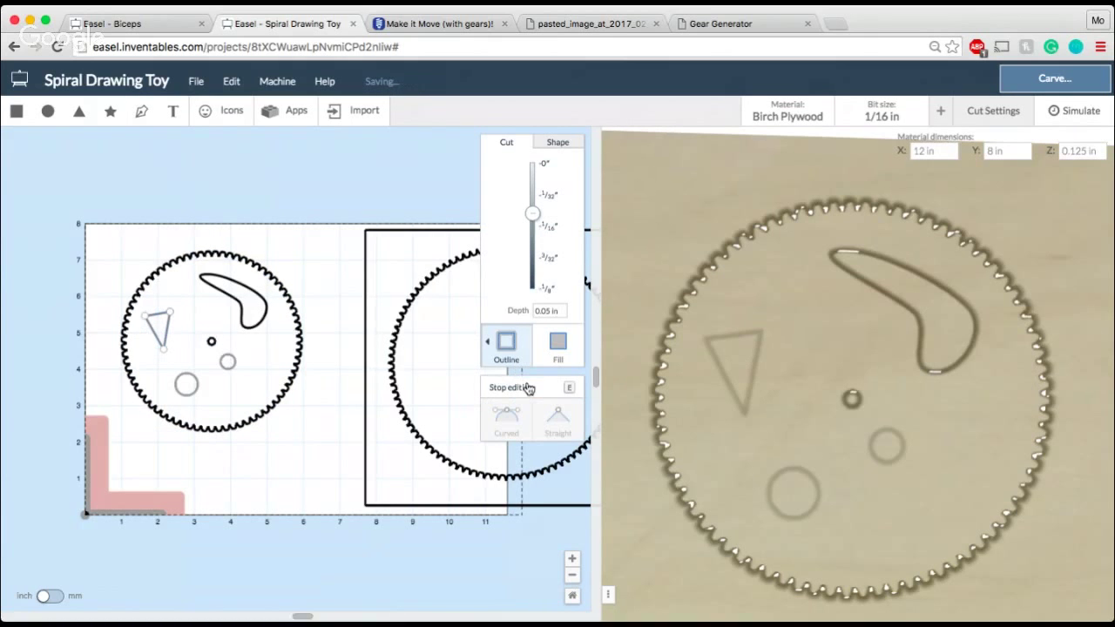
pyautogui.click(165, 348)
pyautogui.click(504, 421)
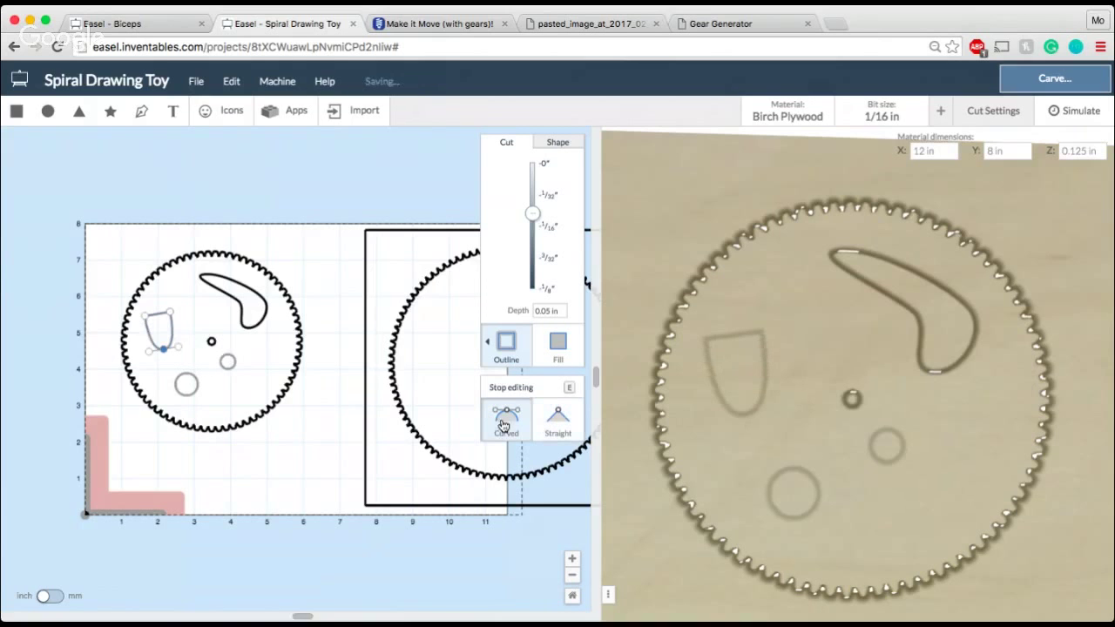
# Make the triangle's two upper points curved and move the upper-left one inward to form a slim teardrop.
pyautogui.click(172, 312)
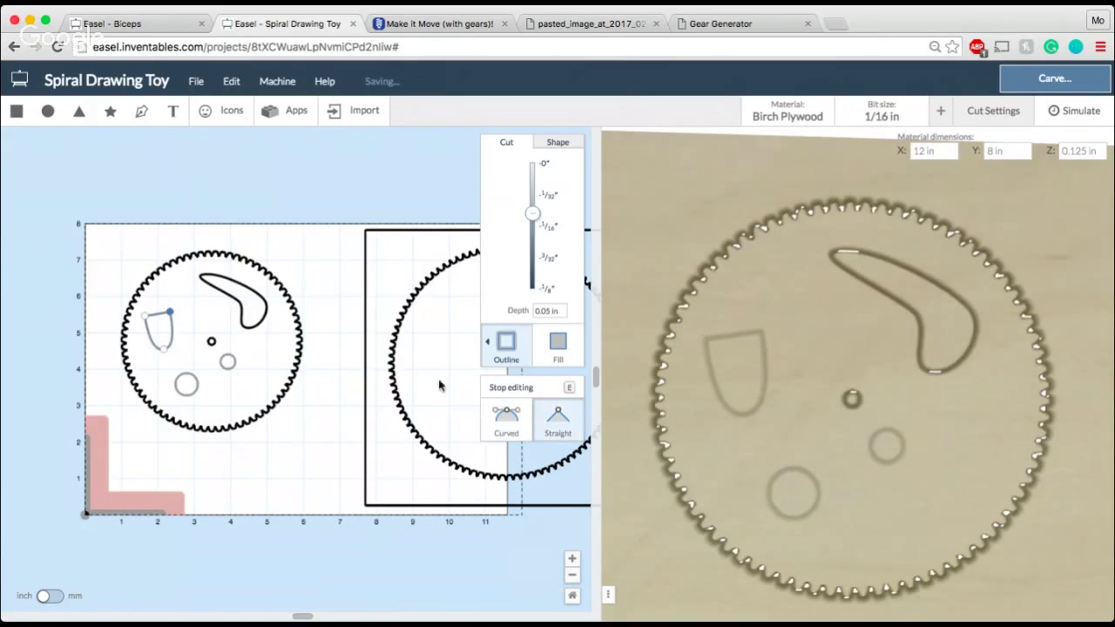
pyautogui.click(505, 415)
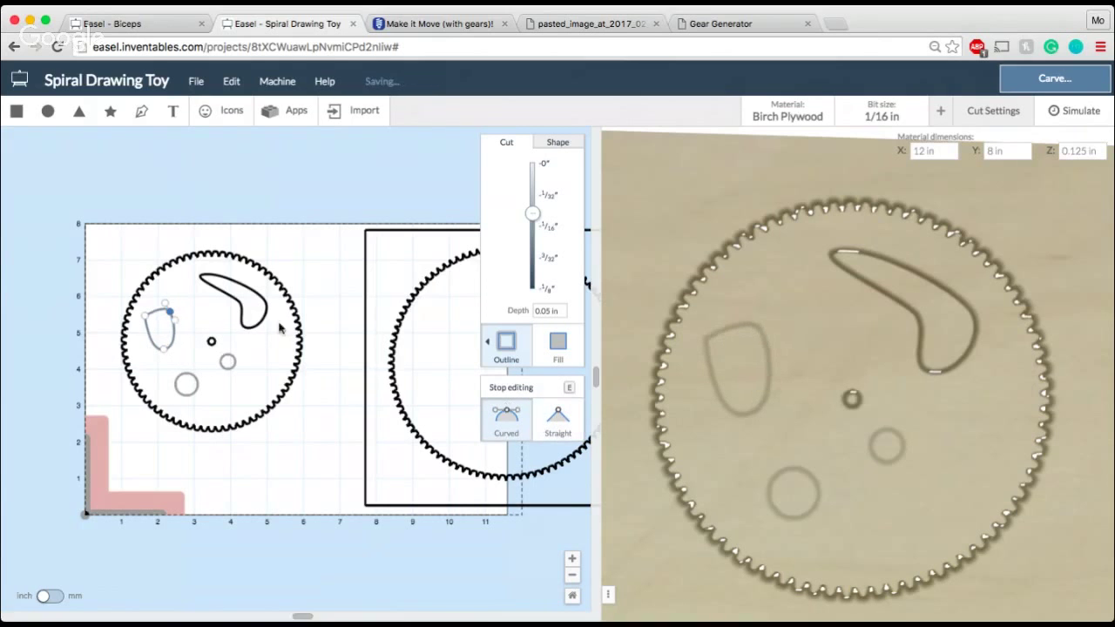
pyautogui.click(144, 317)
pyautogui.click(503, 418)
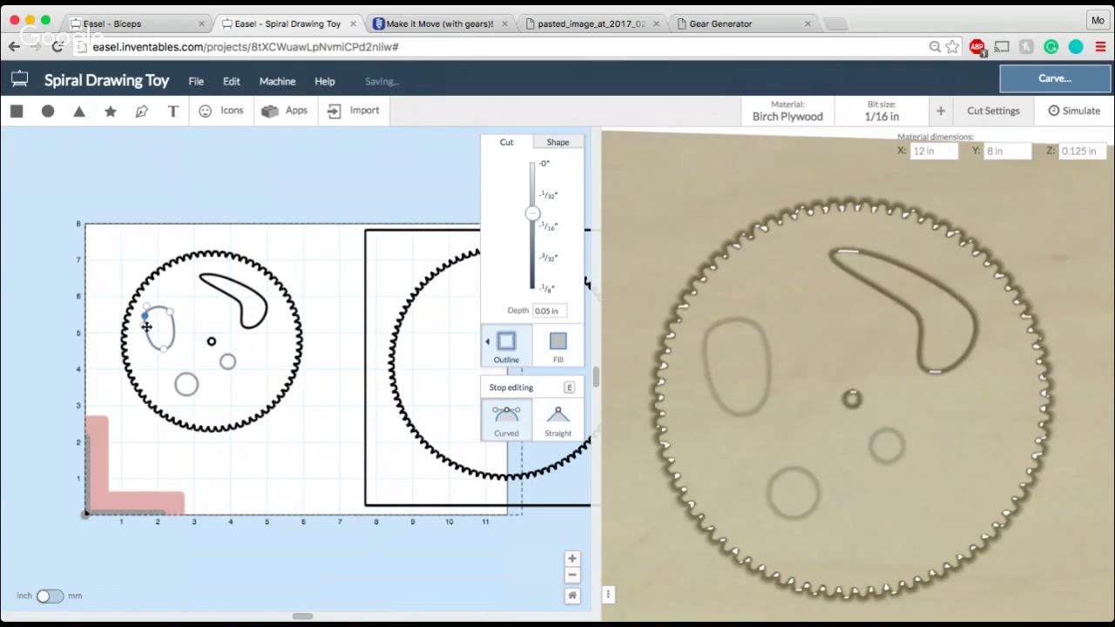
pyautogui.moveTo(145, 319); pyautogui.dragTo(158, 328)
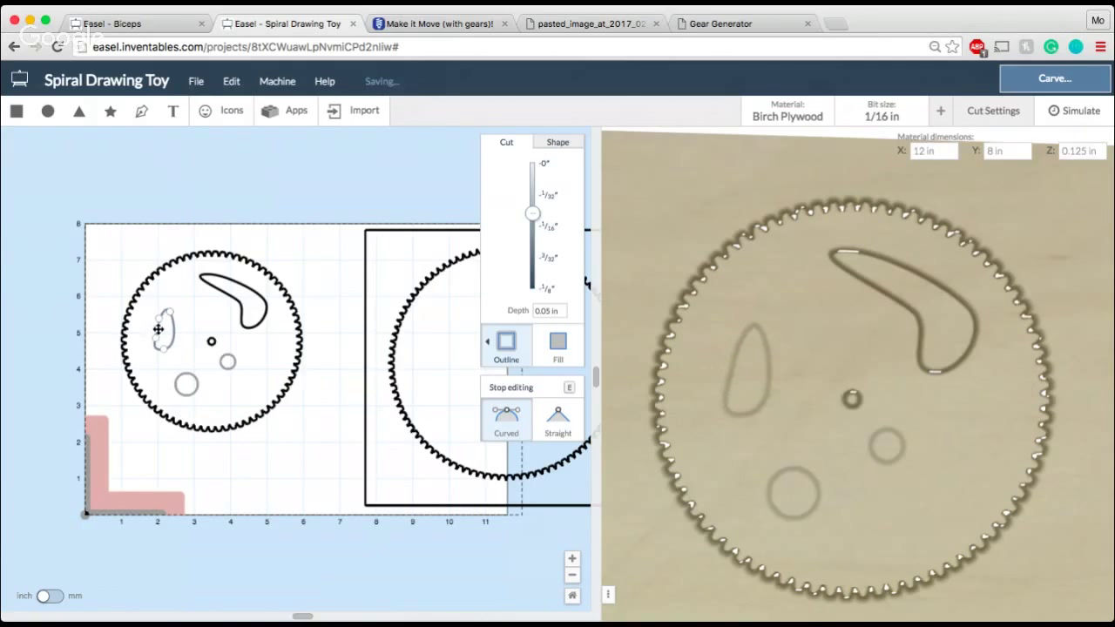
pyautogui.click(89, 295)
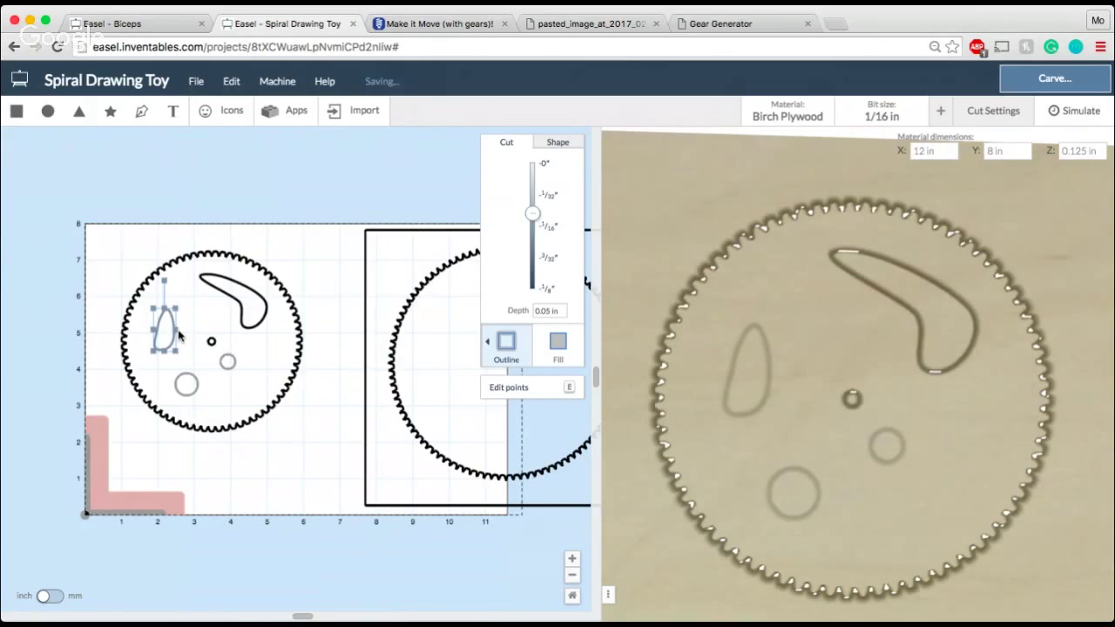
# Set the cut depth of the smaller gear and all its cut-outs to 0.125 in and turn off their tabs.
pyautogui.moveTo(122, 293); pyautogui.dragTo(361, 458)
pyautogui.moveTo(538, 290); pyautogui.dragTo(539, 297)
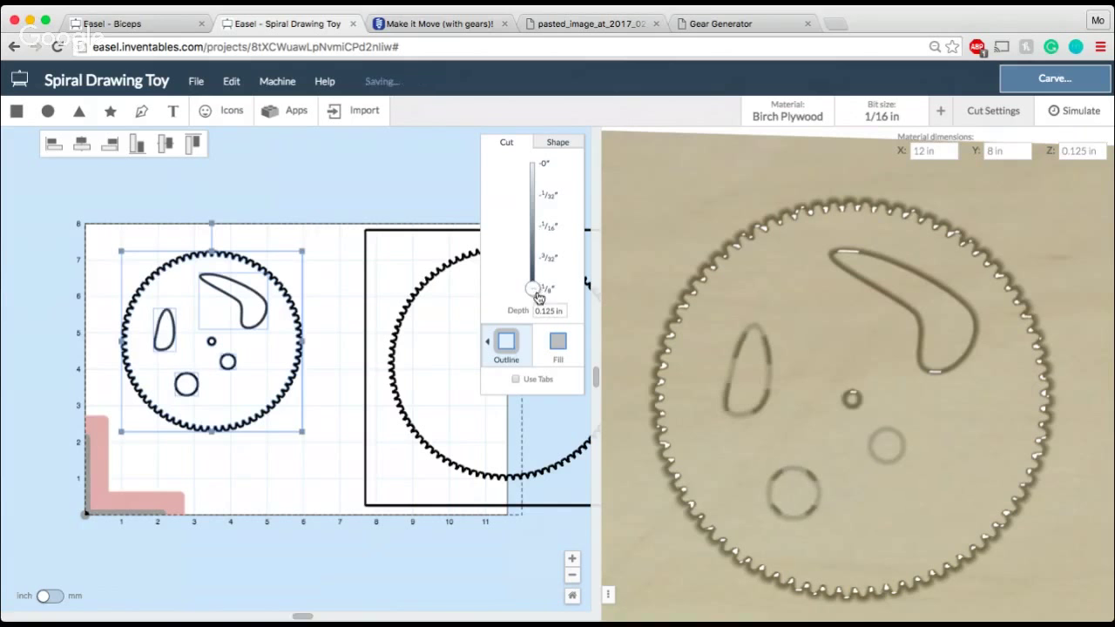
pyautogui.click(340, 351)
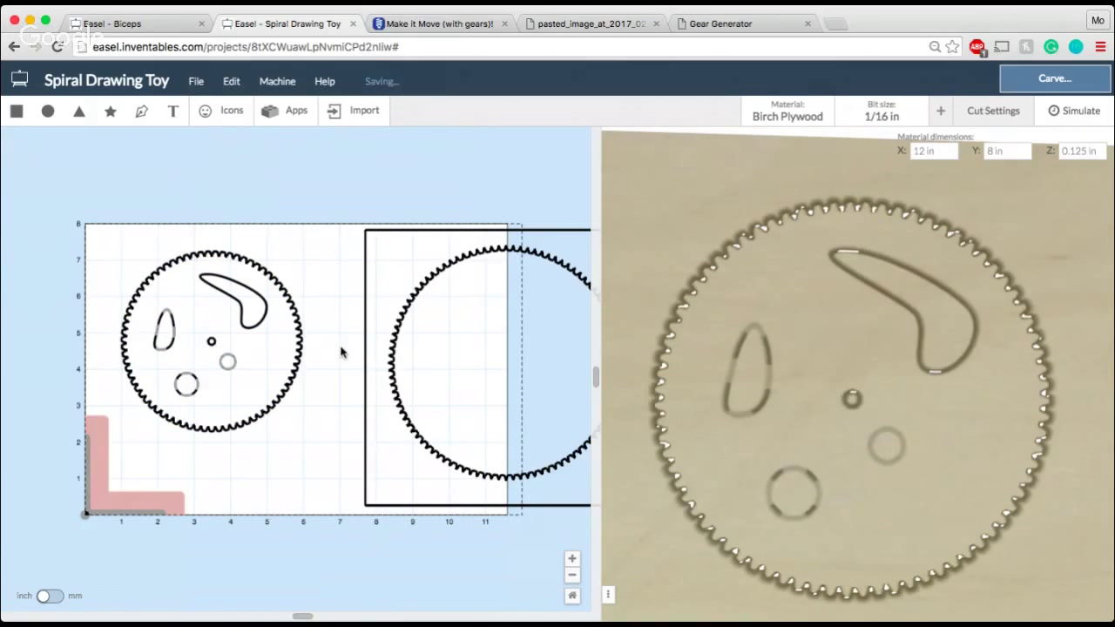
pyautogui.moveTo(107, 269); pyautogui.dragTo(312, 439)
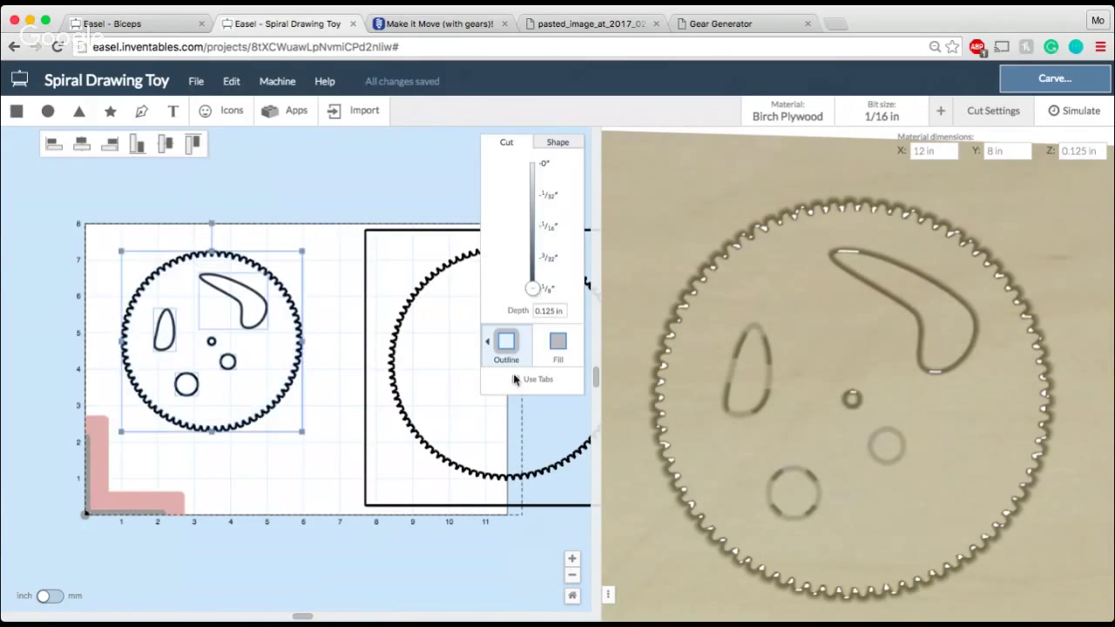
pyautogui.click(515, 380)
pyautogui.click(515, 380)
pyautogui.click(348, 390)
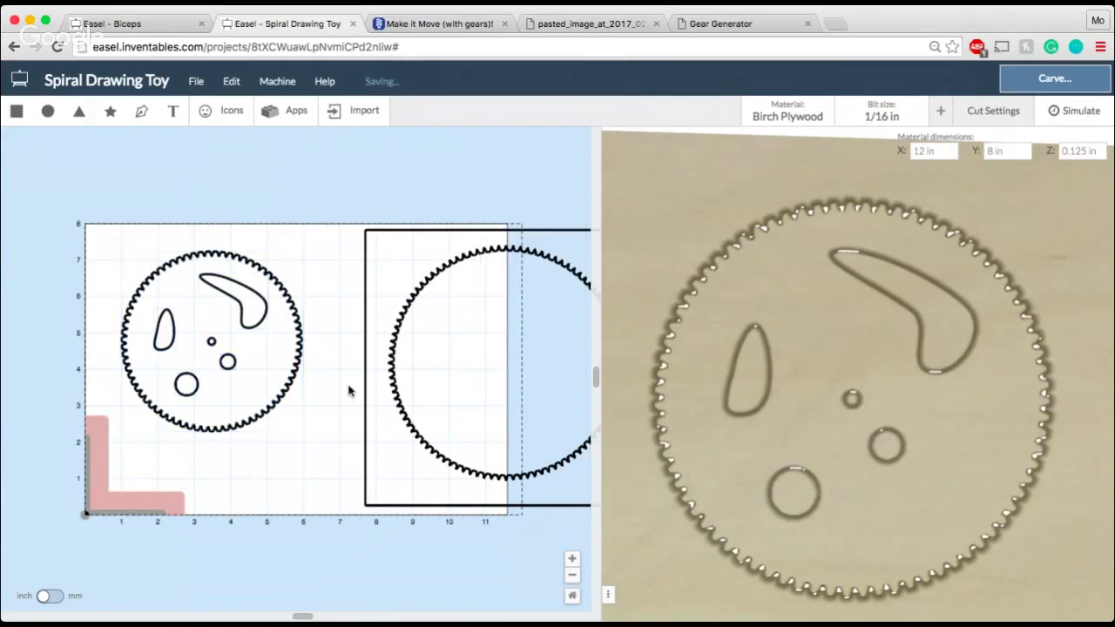
# Move the smaller gear with its cut-outs off the material's left side and fit the square toothed ring fully on the material.
pyautogui.scroll(-2, 349, 391)
pyautogui.moveTo(378, 242); pyautogui.dragTo(406, 280)
pyautogui.moveTo(183, 276)
pyautogui.mouseDown()
pyautogui.moveTo(285, 397)
pyautogui.moveTo(287, 427)
pyautogui.moveTo(95, 336)
pyautogui.mouseUp()
pyautogui.moveTo(357, 236)
pyautogui.mouseDown()
pyautogui.moveTo(406, 348)
pyautogui.moveTo(496, 313)
pyautogui.moveTo(414, 311)
pyautogui.mouseUp()
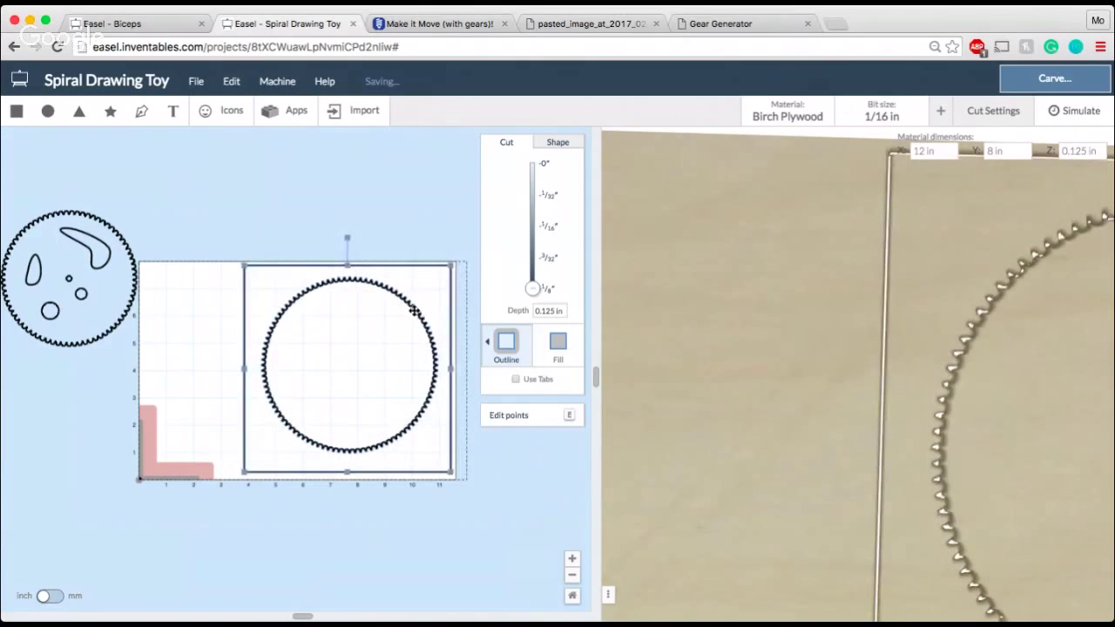
pyautogui.click(428, 258)
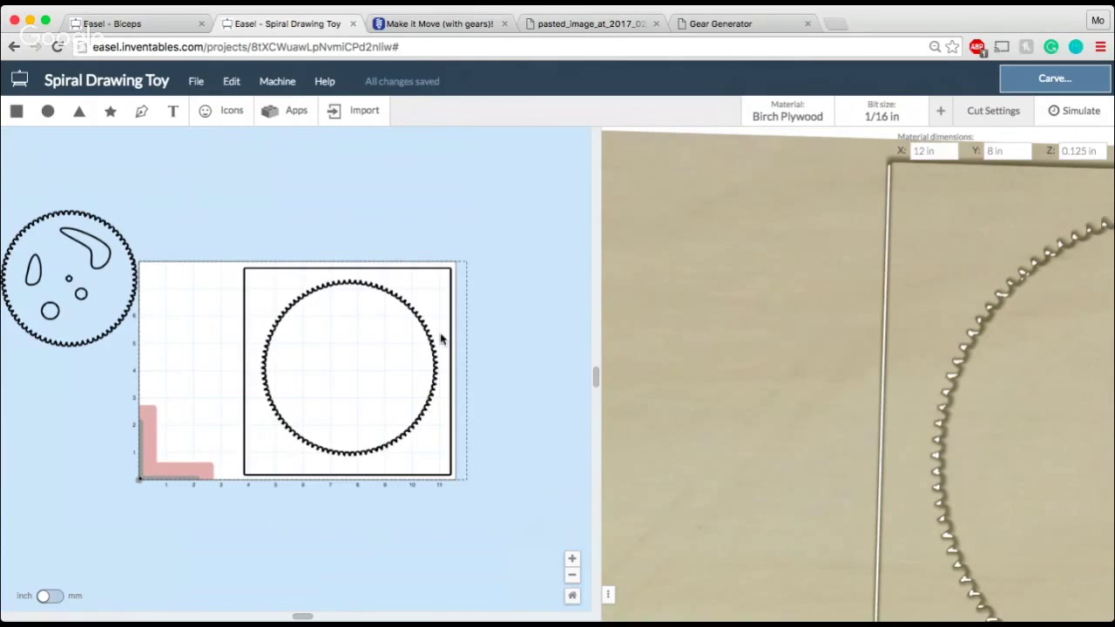
# Move the smaller gear together with all its cut-outs to the middle of the toothed ring's opening.
pyautogui.moveTo(42, 181); pyautogui.dragTo(55, 294)
pyautogui.moveTo(14, 198); pyautogui.dragTo(394, 411)
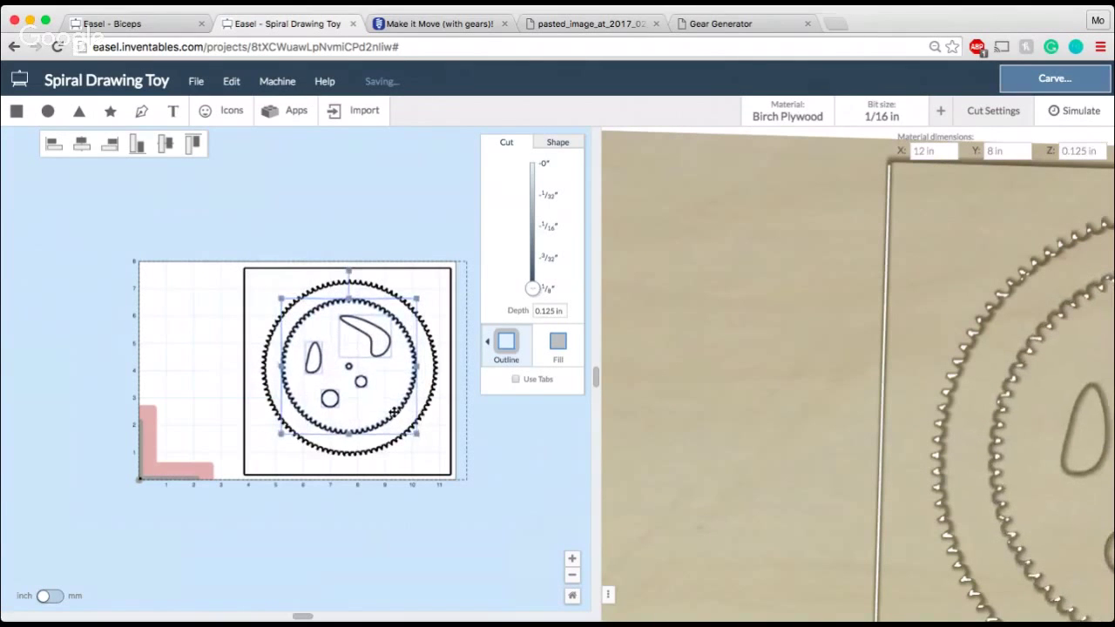
pyautogui.click(241, 258)
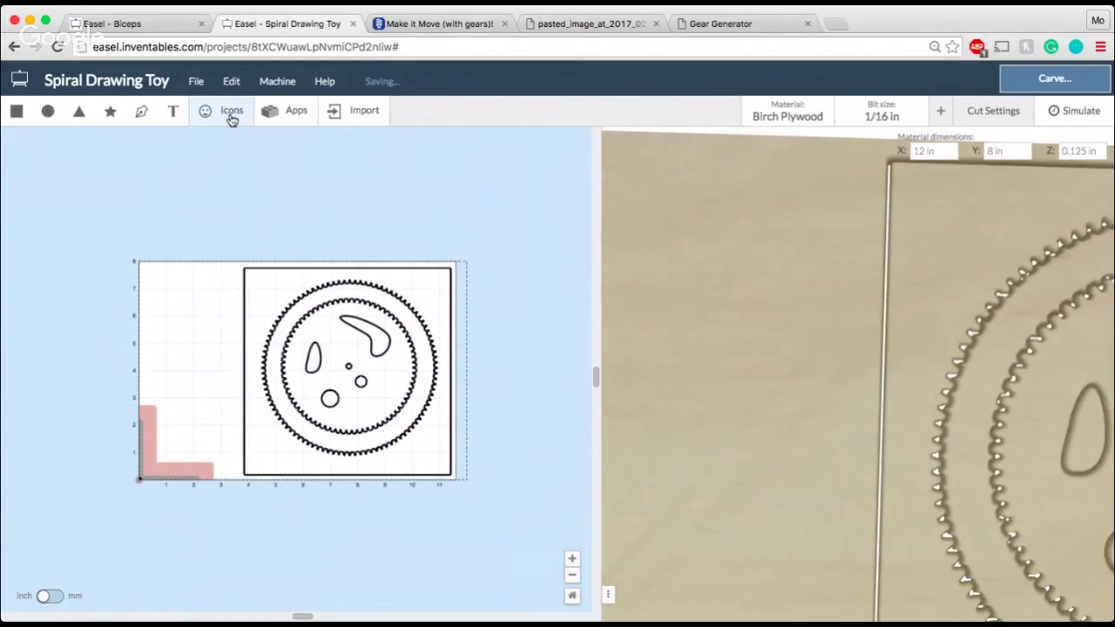
# Generate a pair of gears with the Gear Generator app, raising the Teeth 2 count, and import them into the design.
pyautogui.click(268, 111)
pyautogui.click(592, 348)
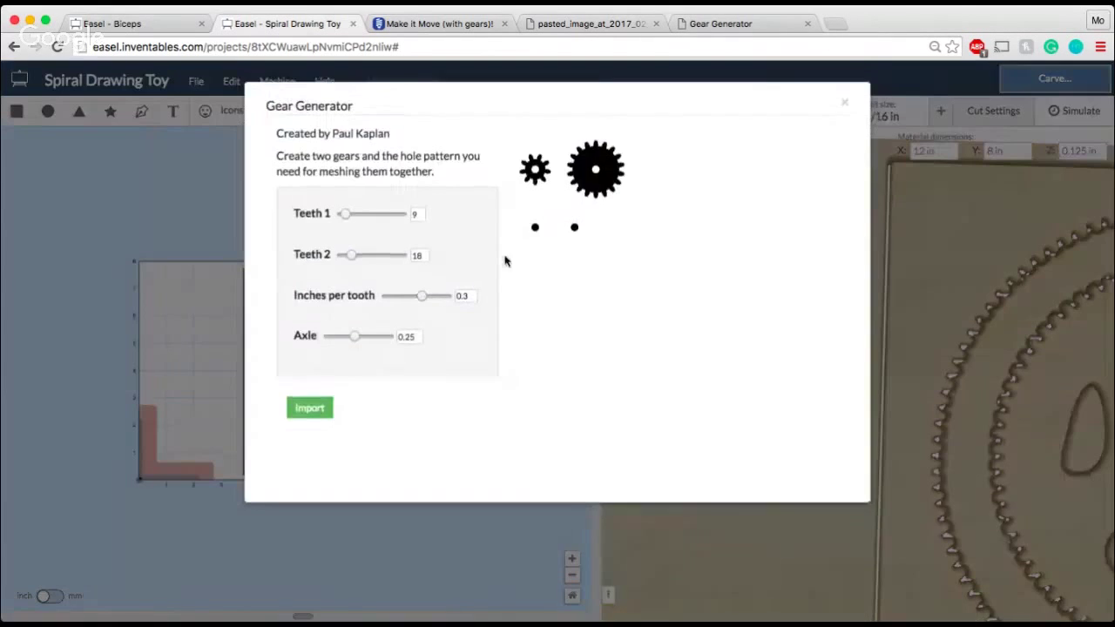
pyautogui.click(471, 295)
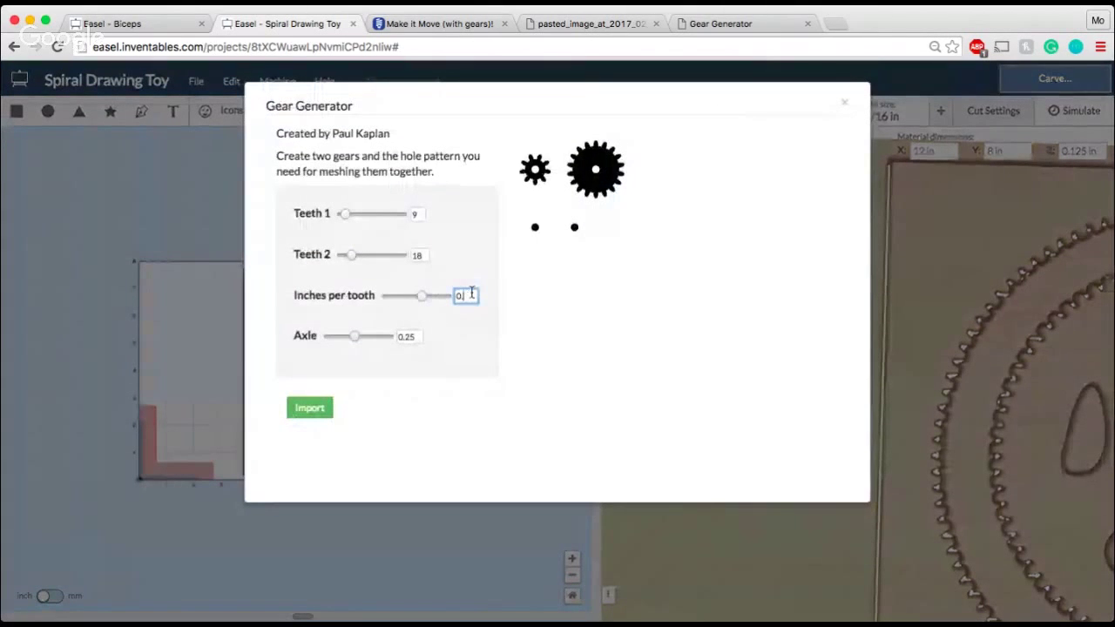
pyautogui.moveTo(353, 254); pyautogui.dragTo(367, 254)
pyautogui.click(309, 408)
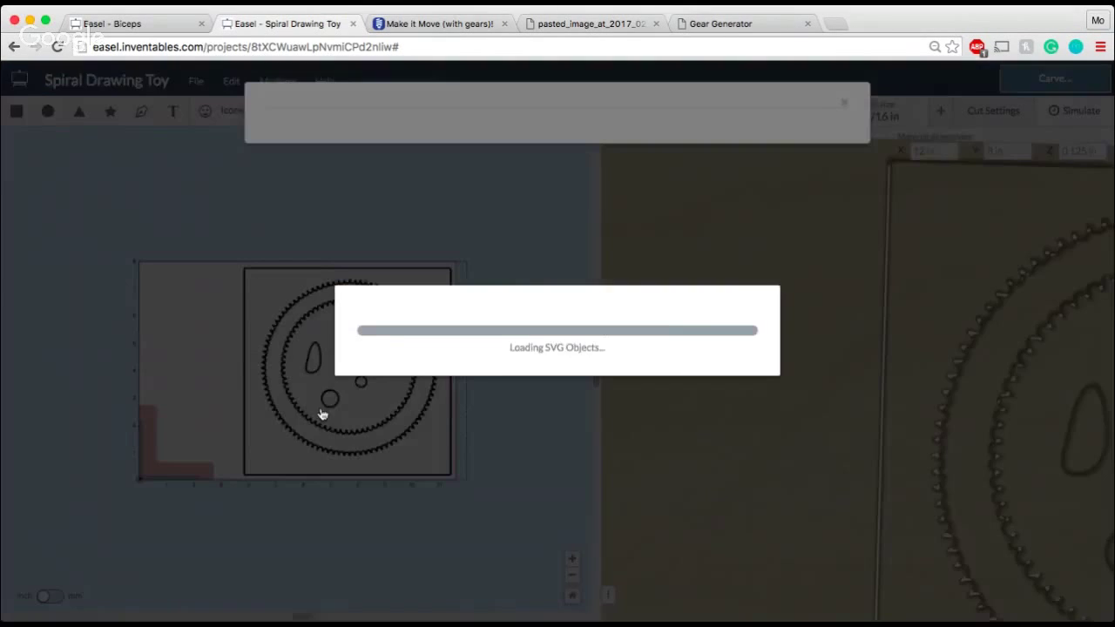
# Move the imported gear pair to the left of the toothed ring, then delete it along with its axle holes.
pyautogui.moveTo(234, 352); pyautogui.dragTo(179, 354)
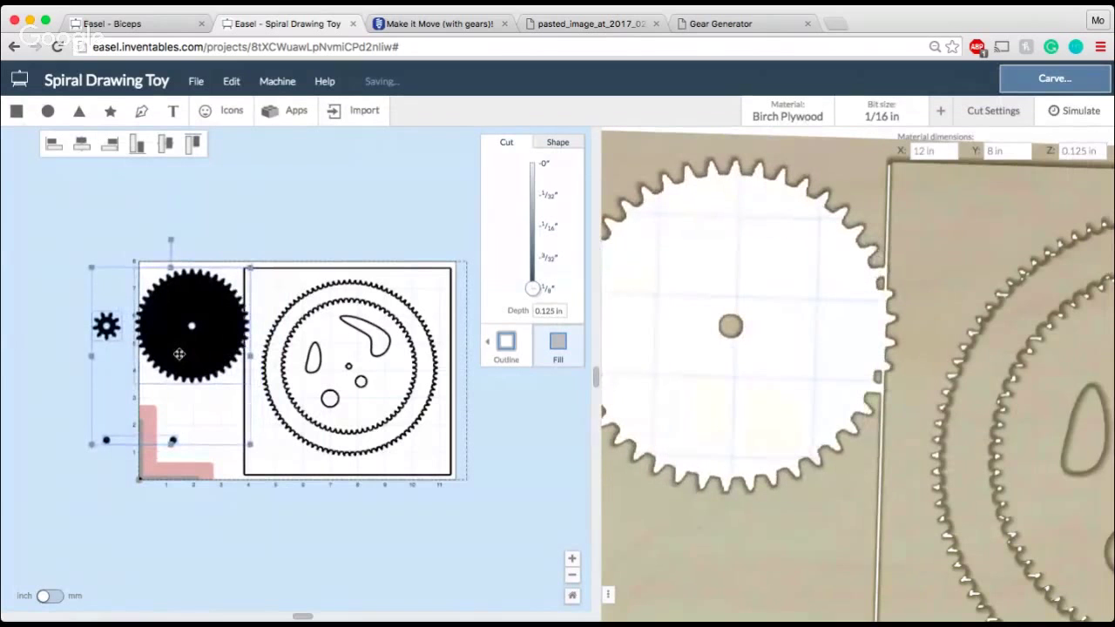
pyautogui.moveTo(203, 288); pyautogui.dragTo(199, 285)
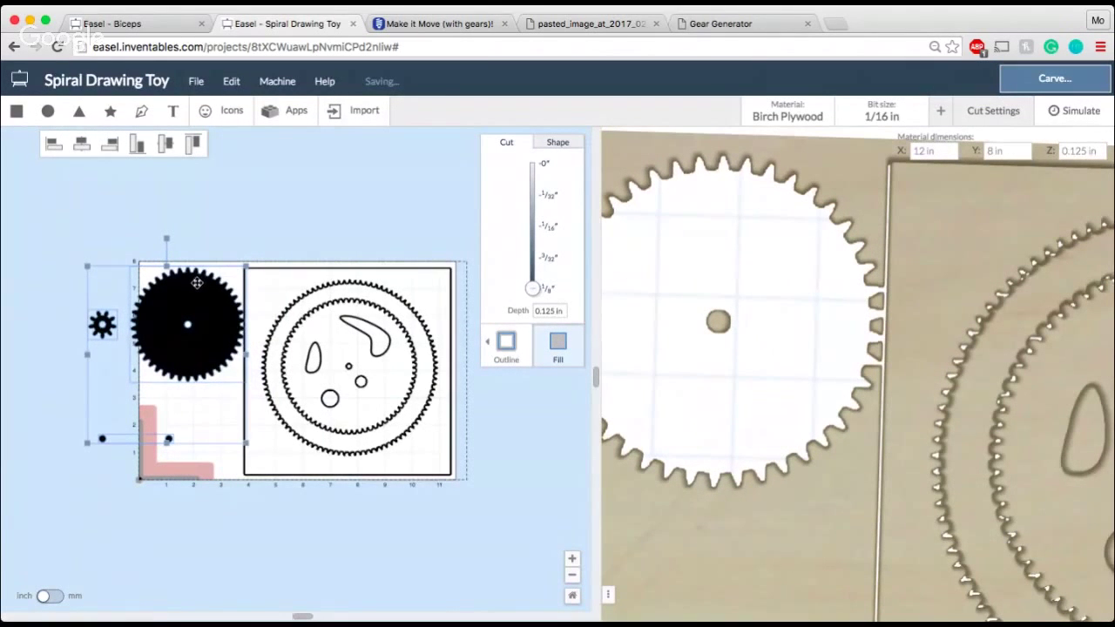
pyautogui.press('Delete')
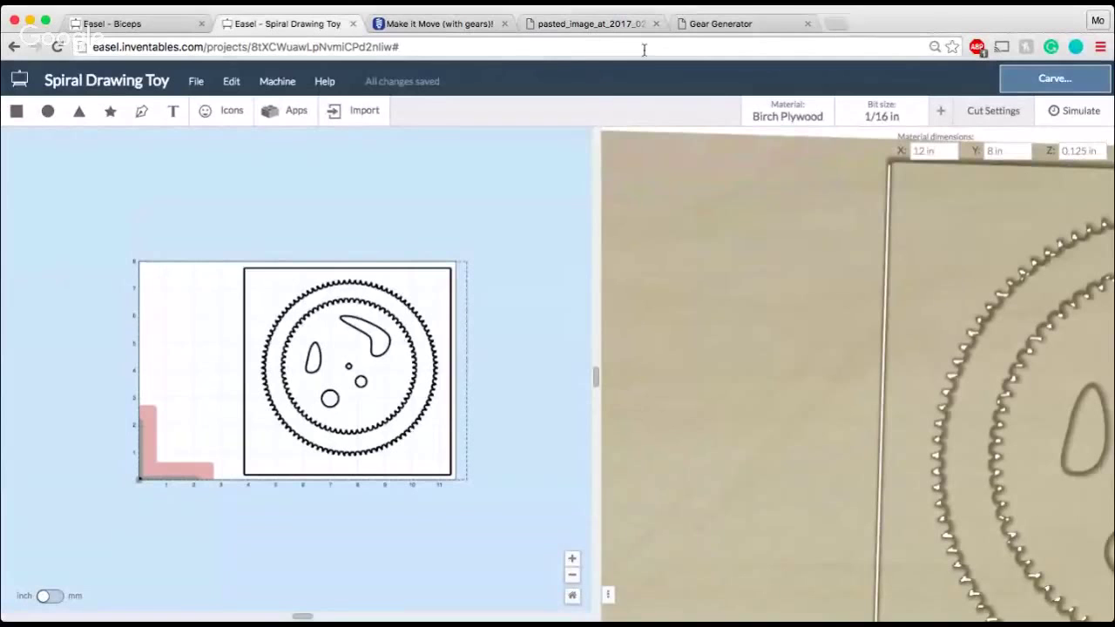
# Switch to the Gear Generator website and set gear #1's number of teeth to 40.
pyautogui.click(703, 23)
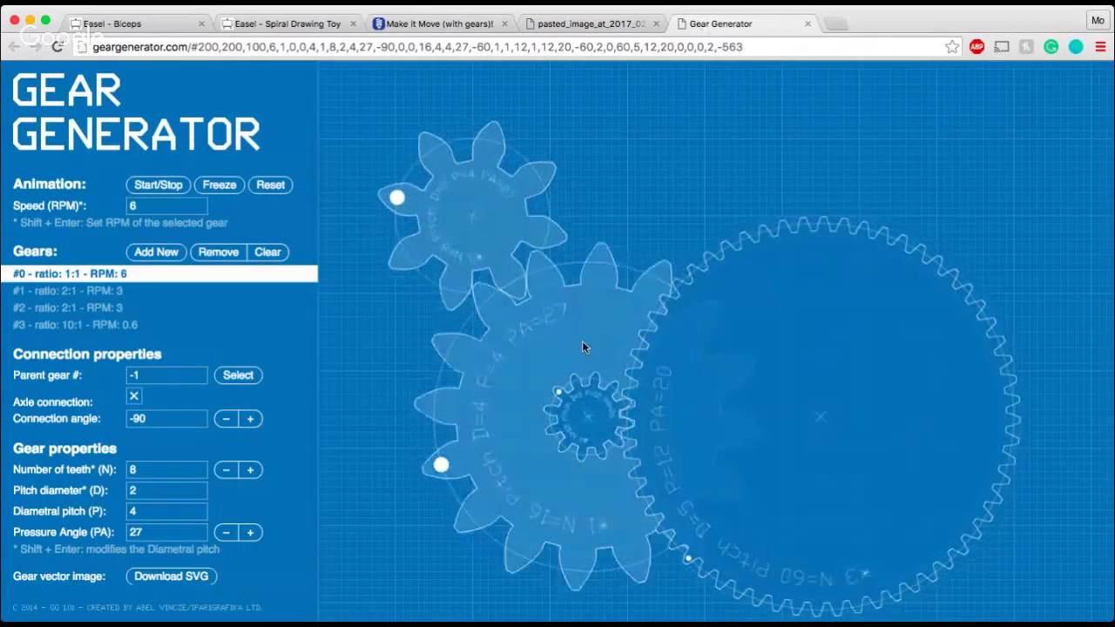
pyautogui.click(539, 294)
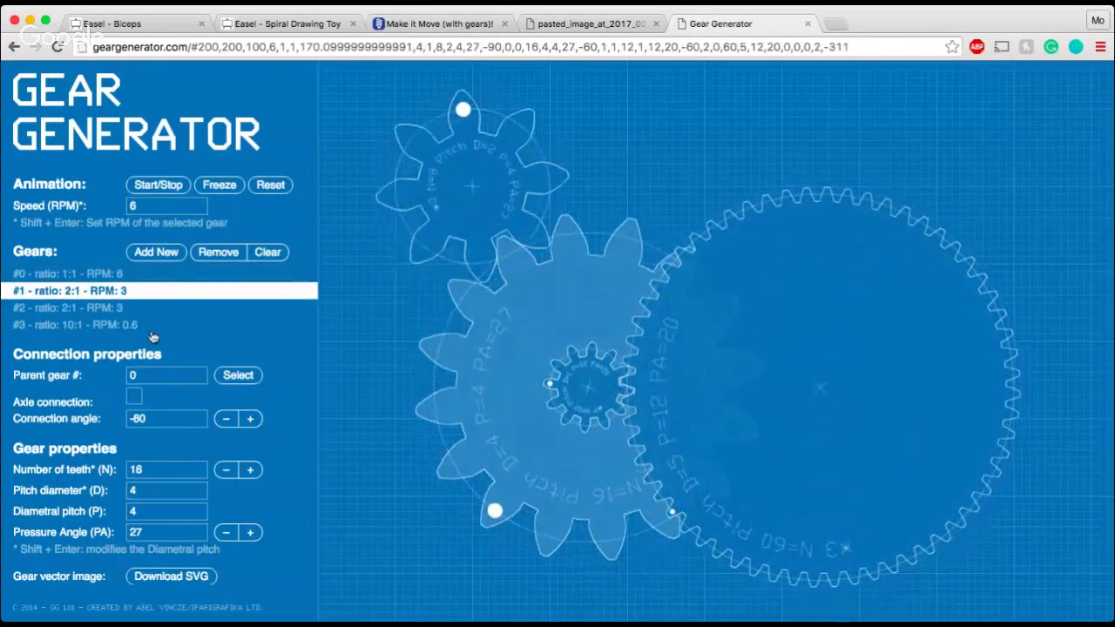
pyautogui.doubleClick(154, 469)
pyautogui.write('40')
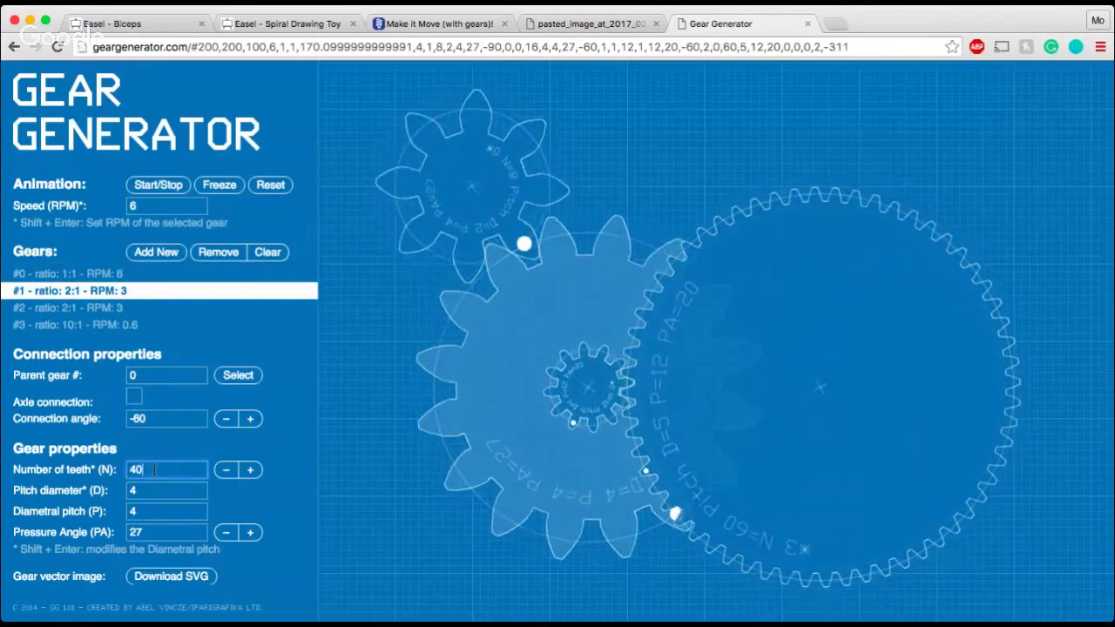
pyautogui.press('Return')
pyautogui.scroll(-5, 788, 518)
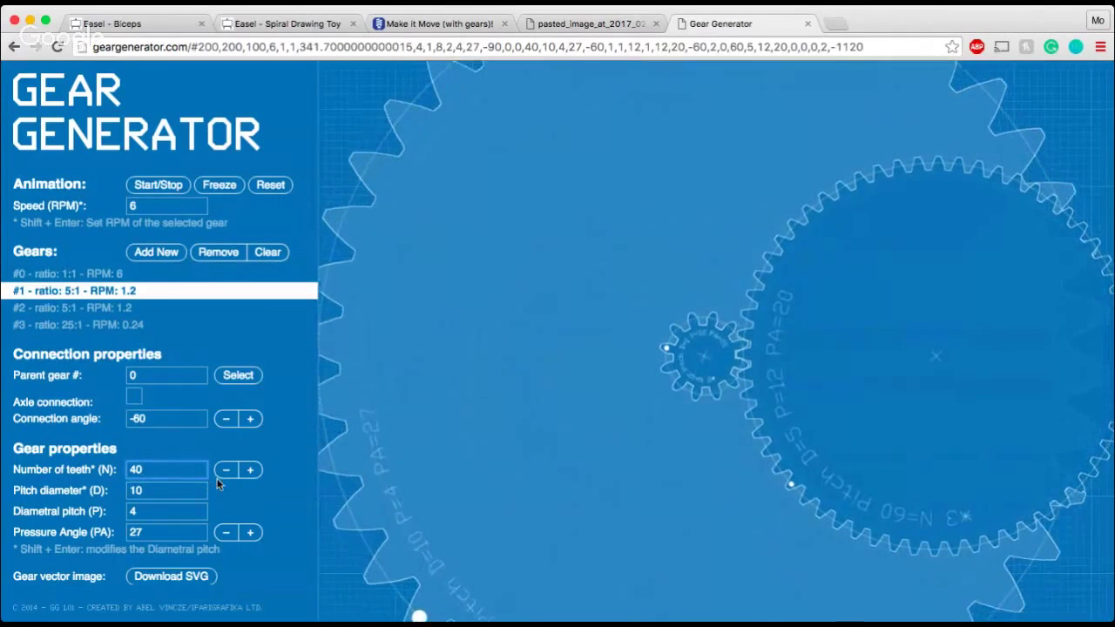
pyautogui.scroll(-3, 224, 488)
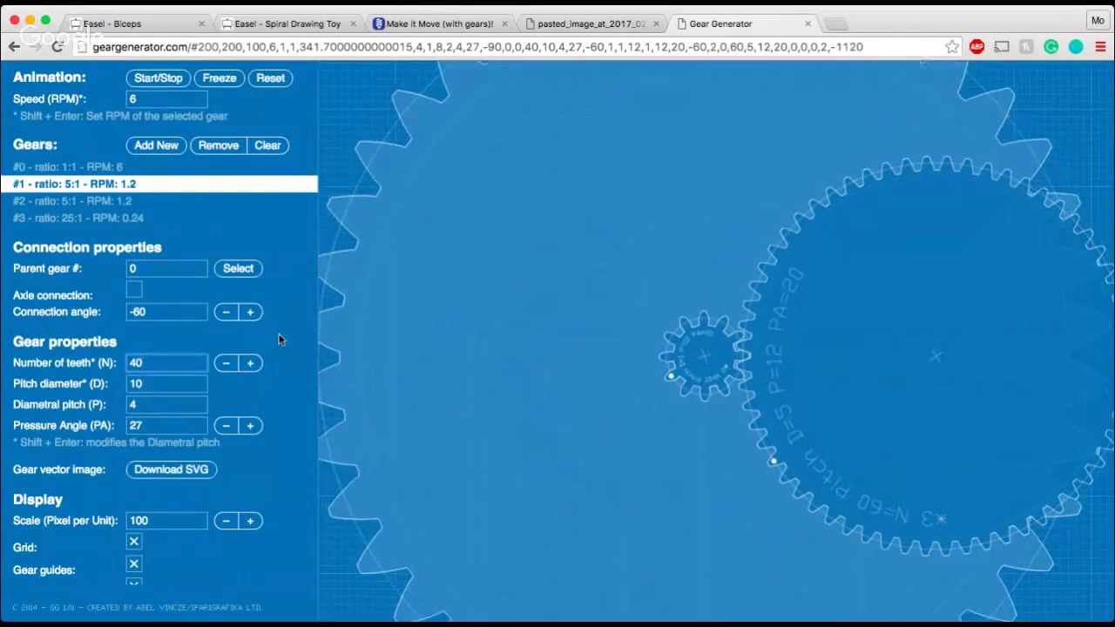
# Set gear #1's number of teeth to 20 and look over the resulting gear train.
pyautogui.doubleClick(161, 362)
pyautogui.write('20')
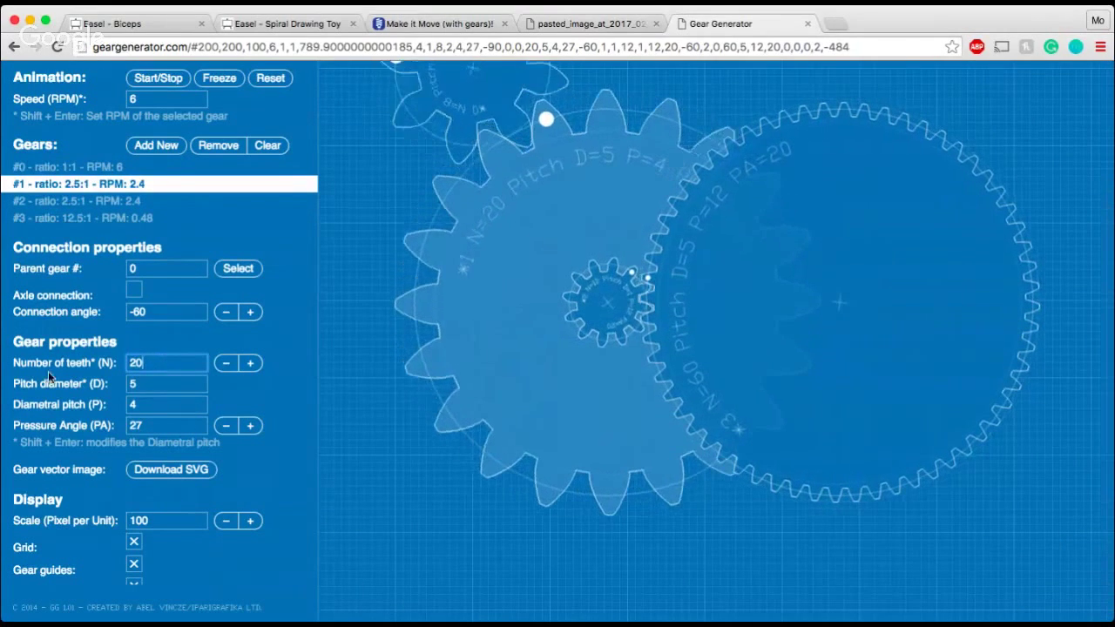
pyautogui.scroll(1, 49, 371)
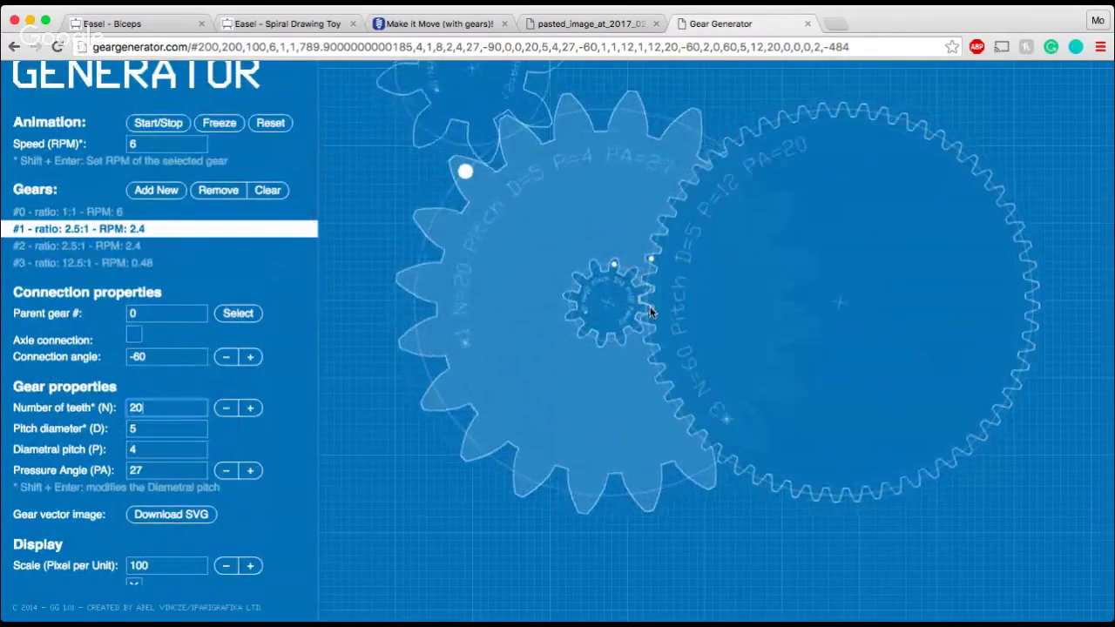
pyautogui.scroll(2, 653, 306)
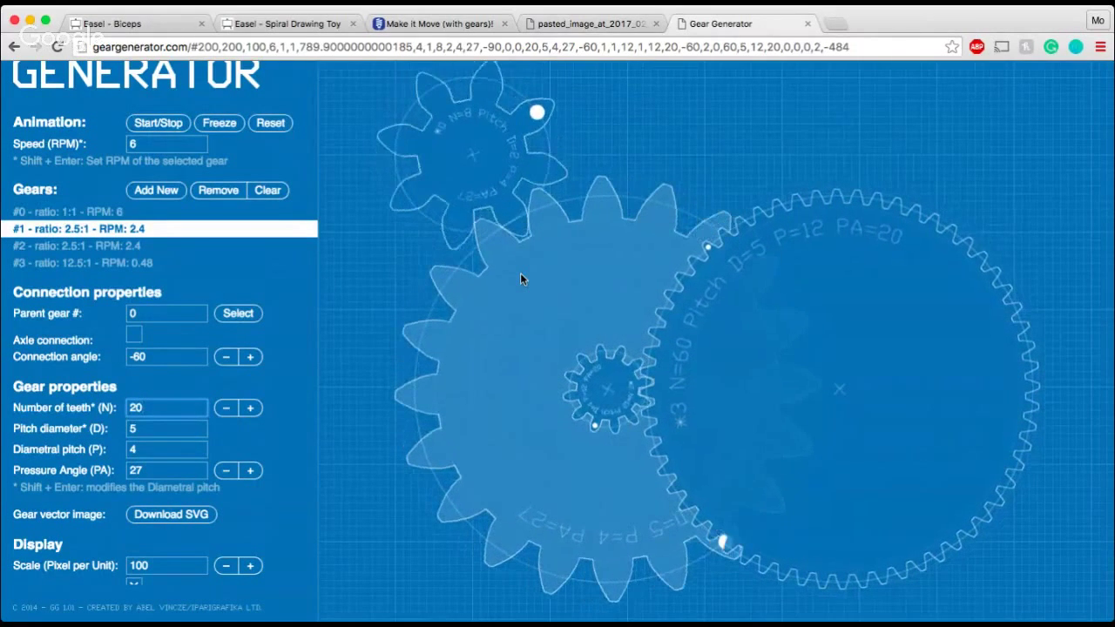
pyautogui.scroll(2, 209, 163)
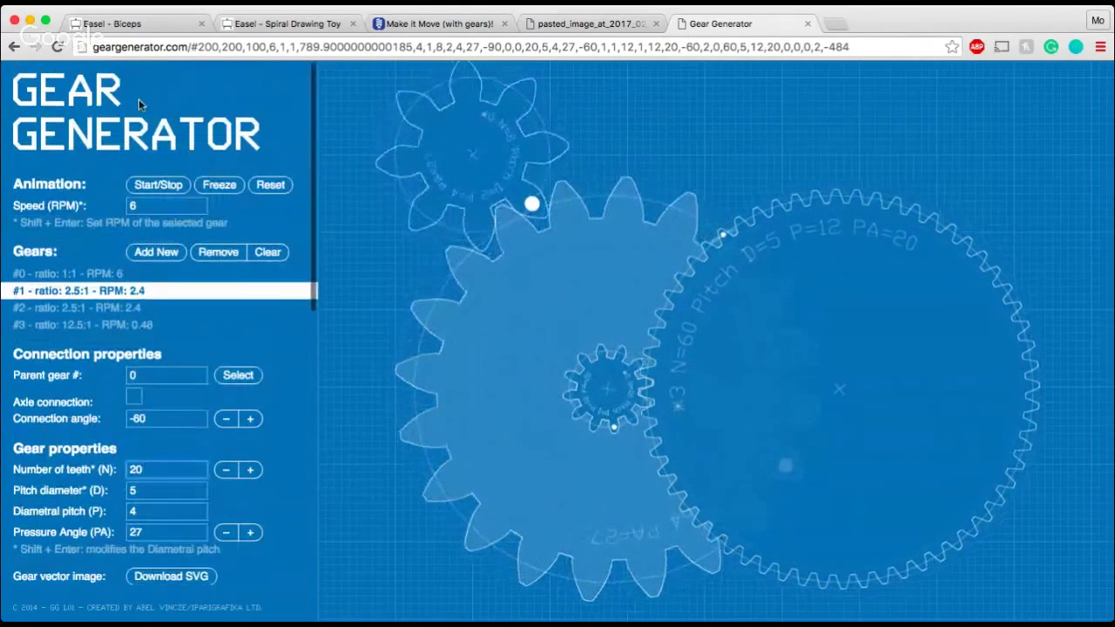